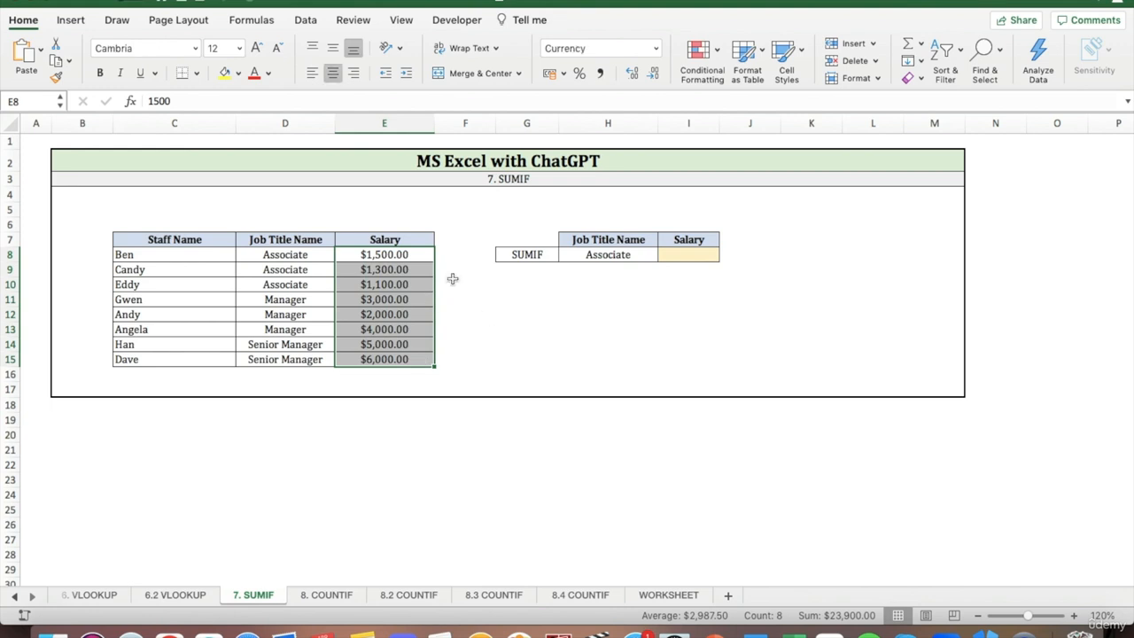
Switch to ChatGPT in Chrome and begin the prompt "Write a MS Excel function that lookup the value in cell H8 in column".
click(644, 256)
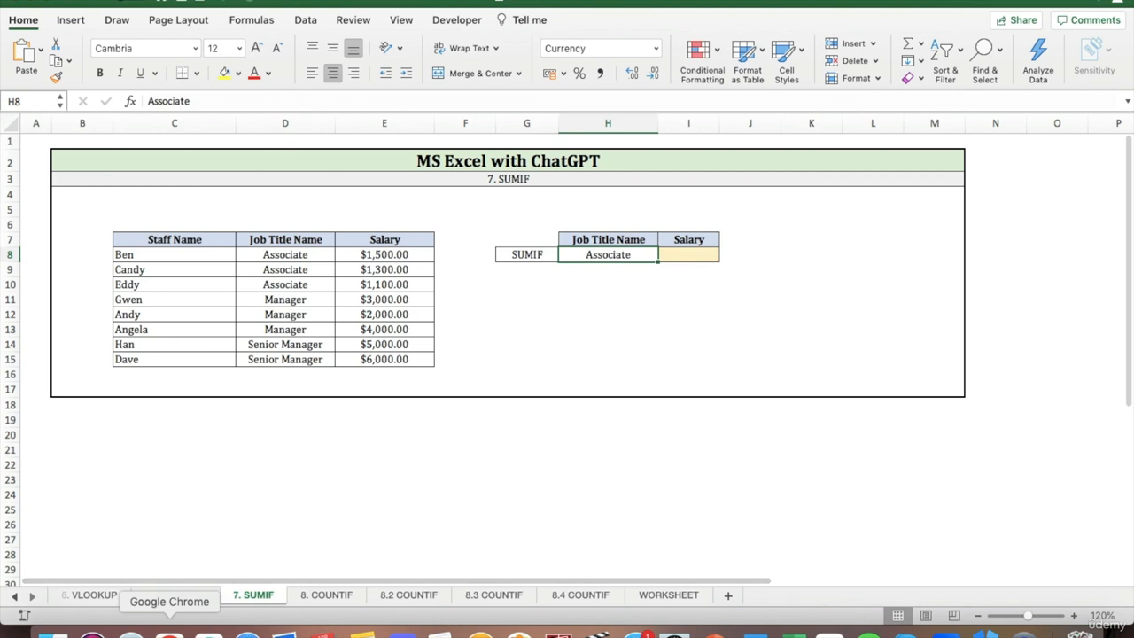
click(169, 630)
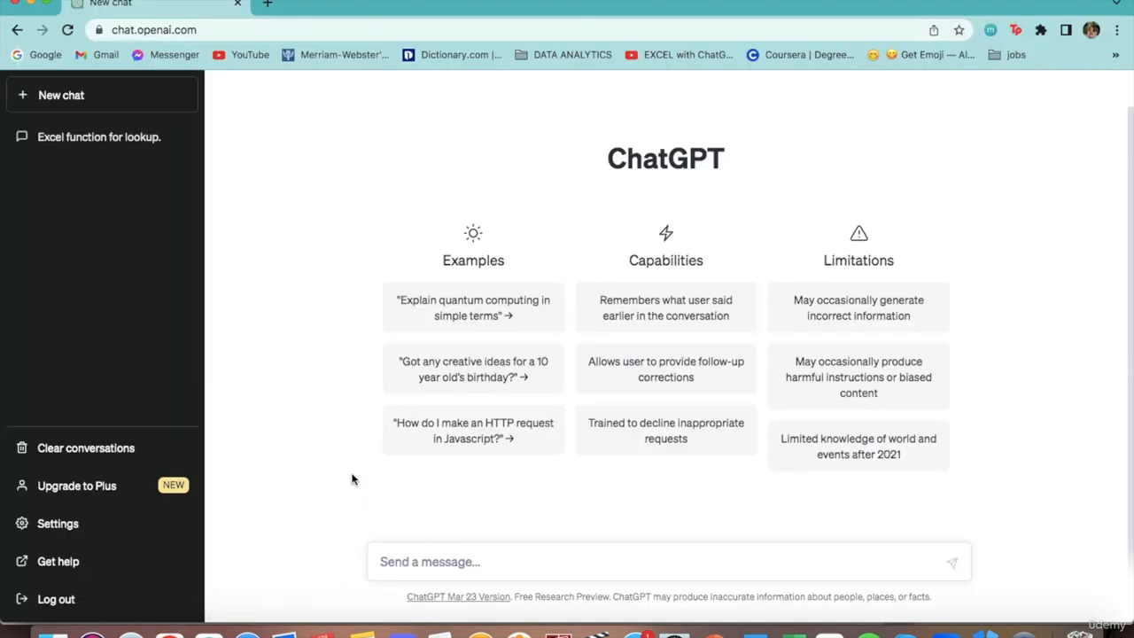
text(Write a MS Excel f)
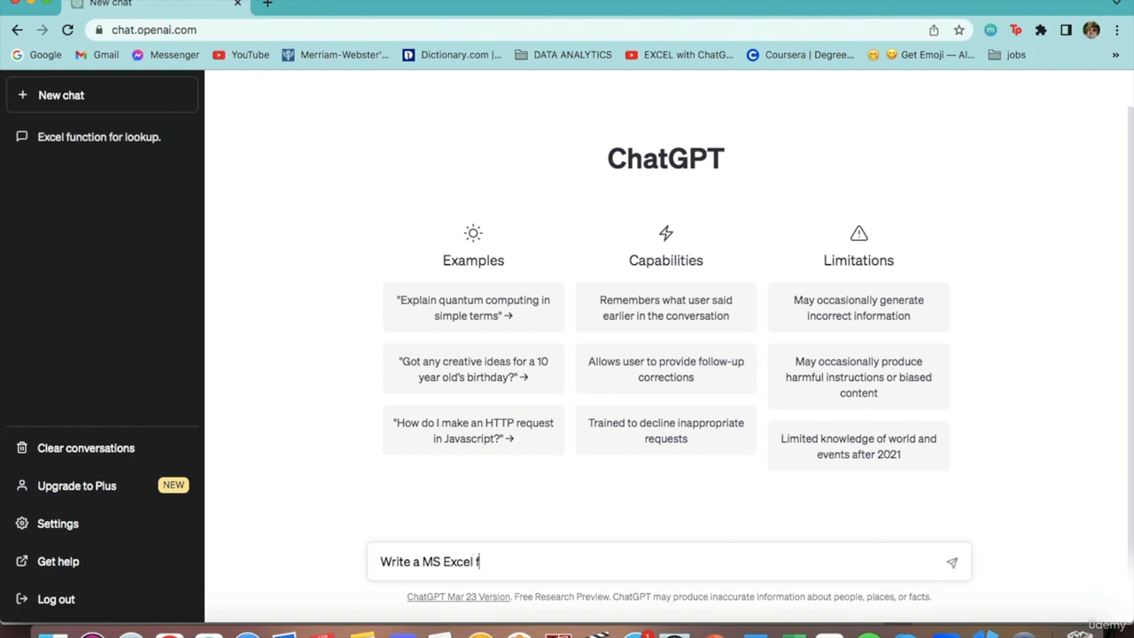
text(unction that lookup)
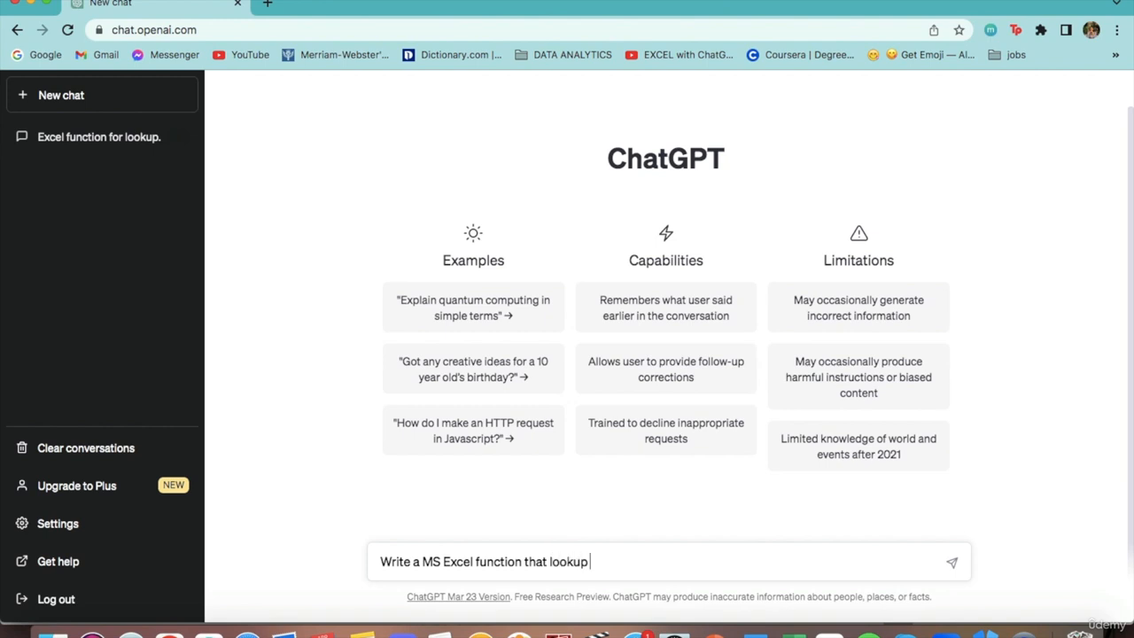
click(789, 630)
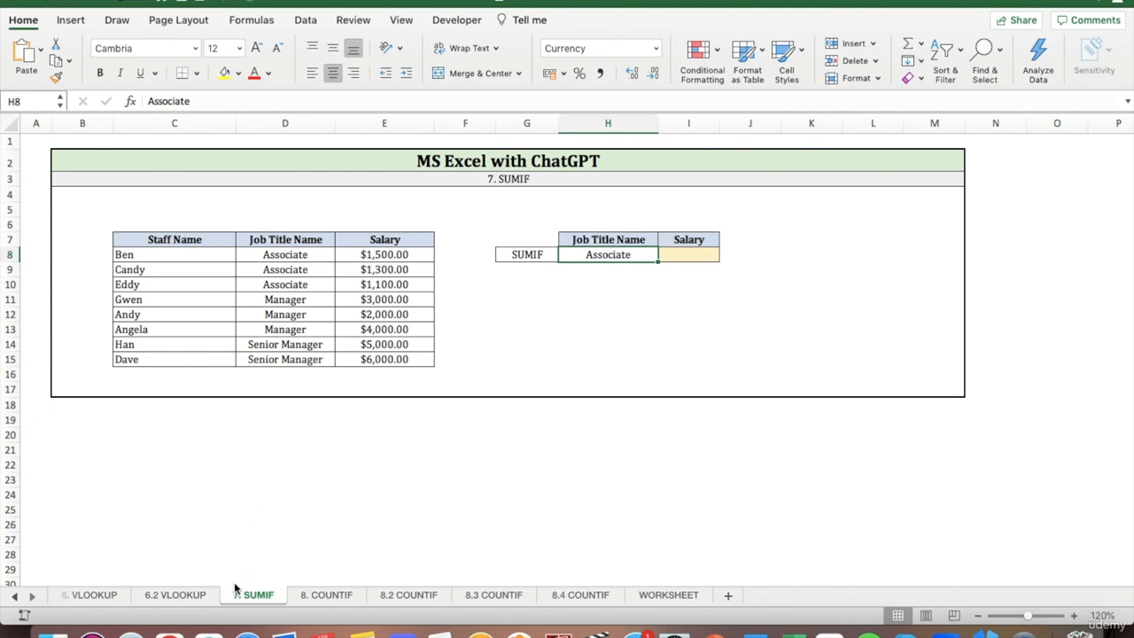
click(169, 630)
text(that lookup the)
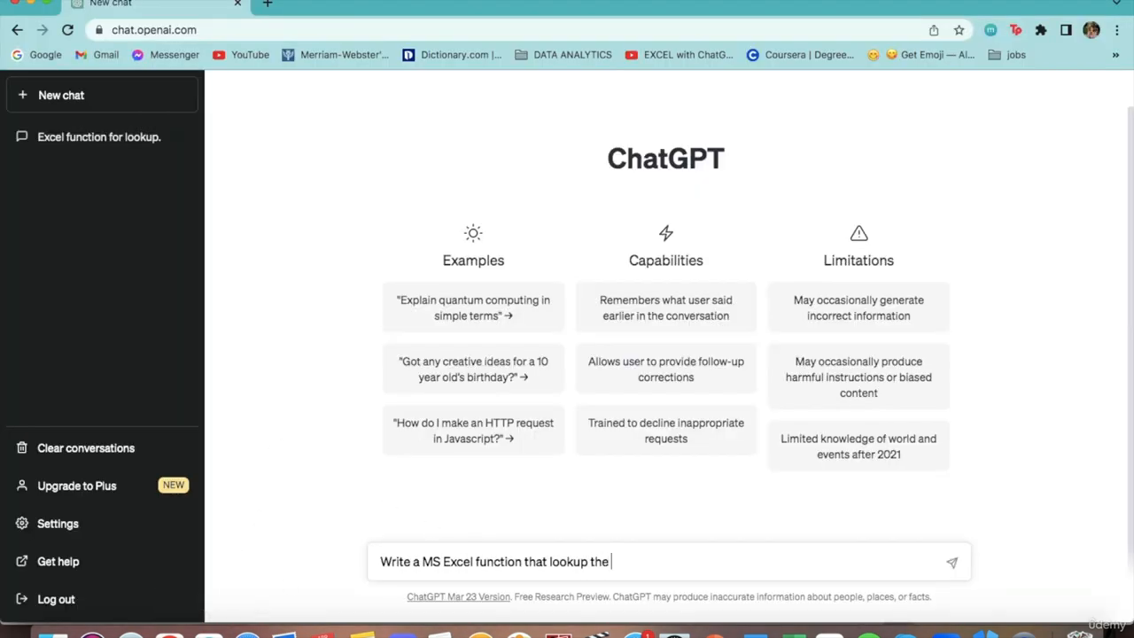
text( value in cell H8 in column)
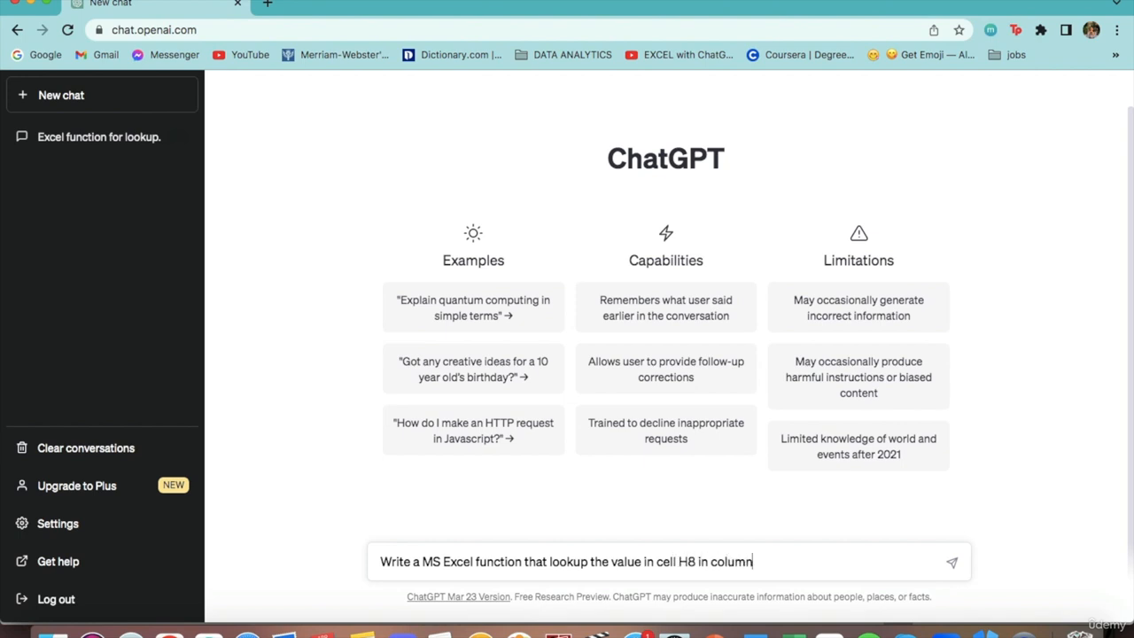
Complete the prompt with "D, and sum up the corresponding values in column E." and send it.
text(d sum up the corres)
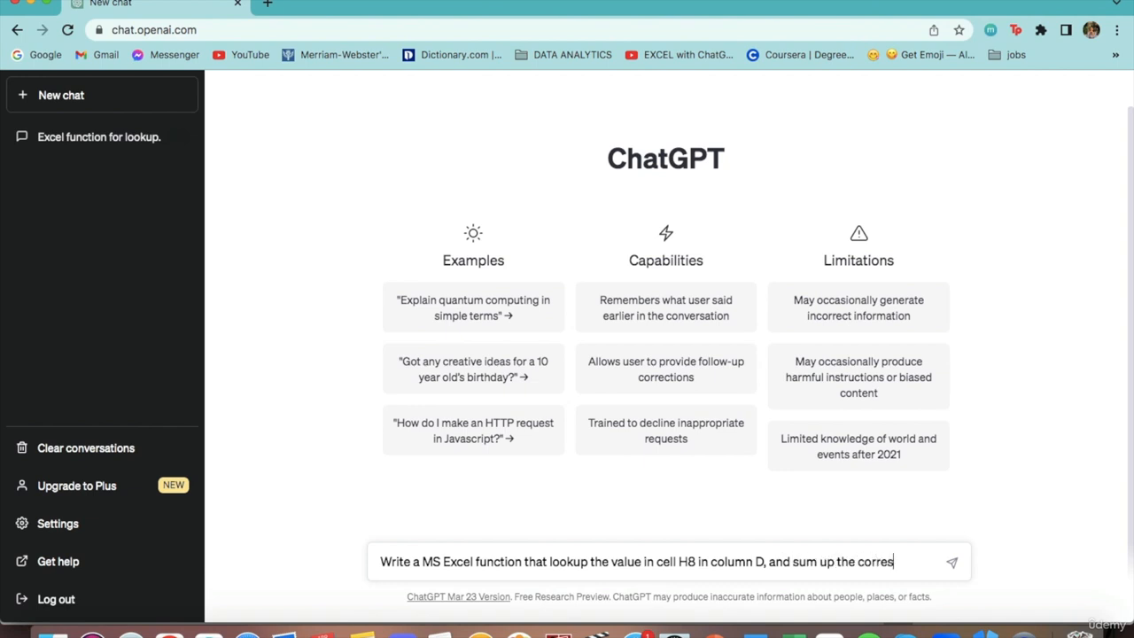
text(ponding values in)
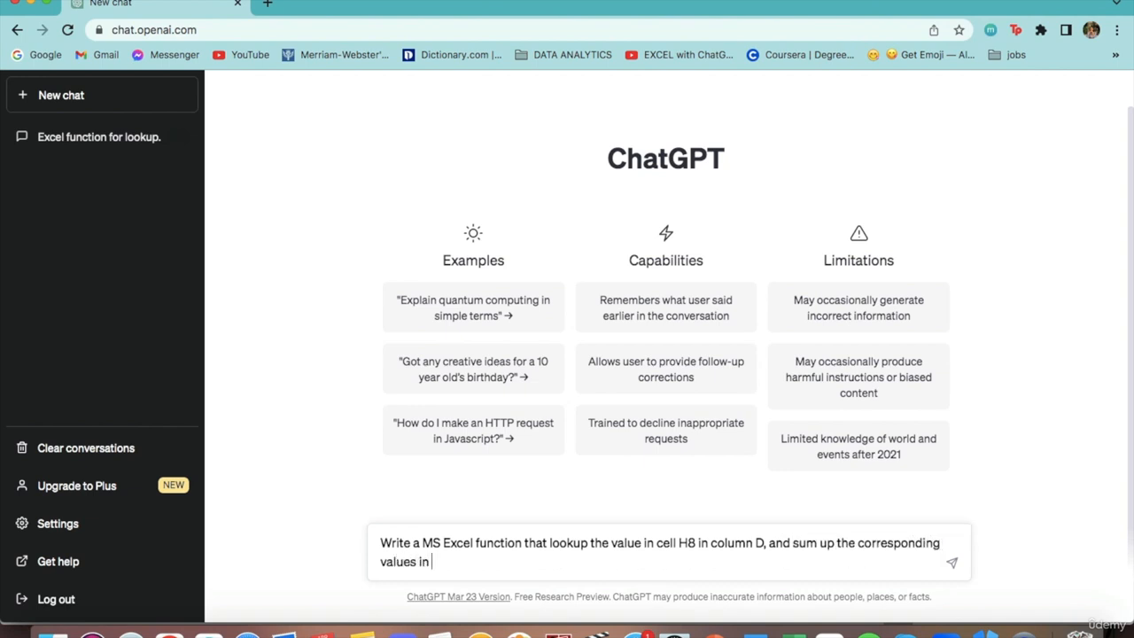
text( column)
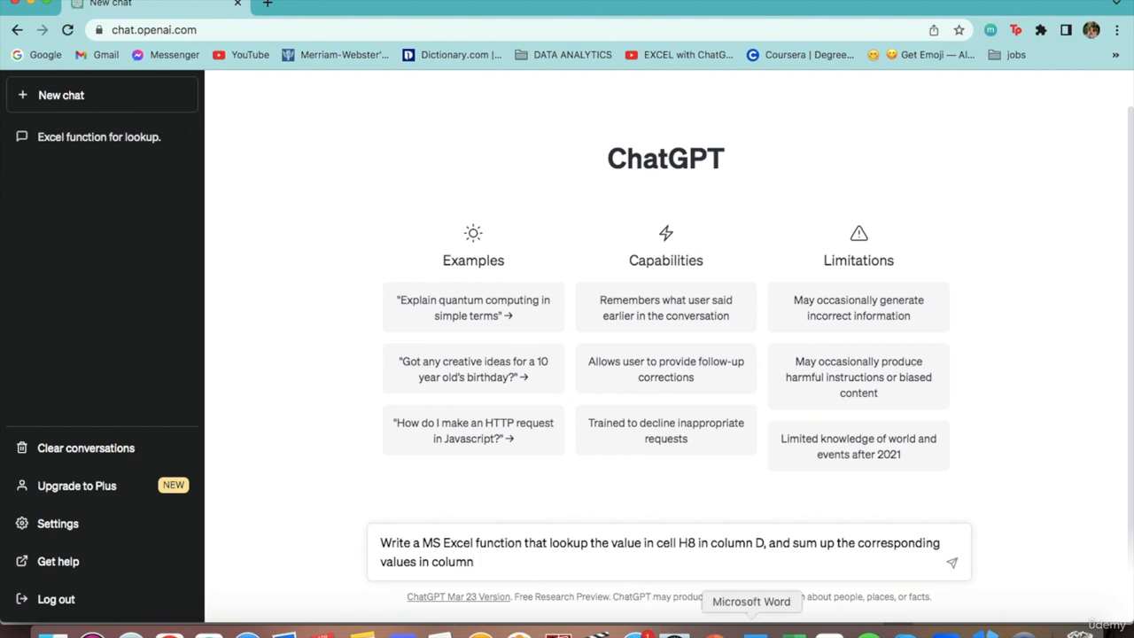
click(791, 631)
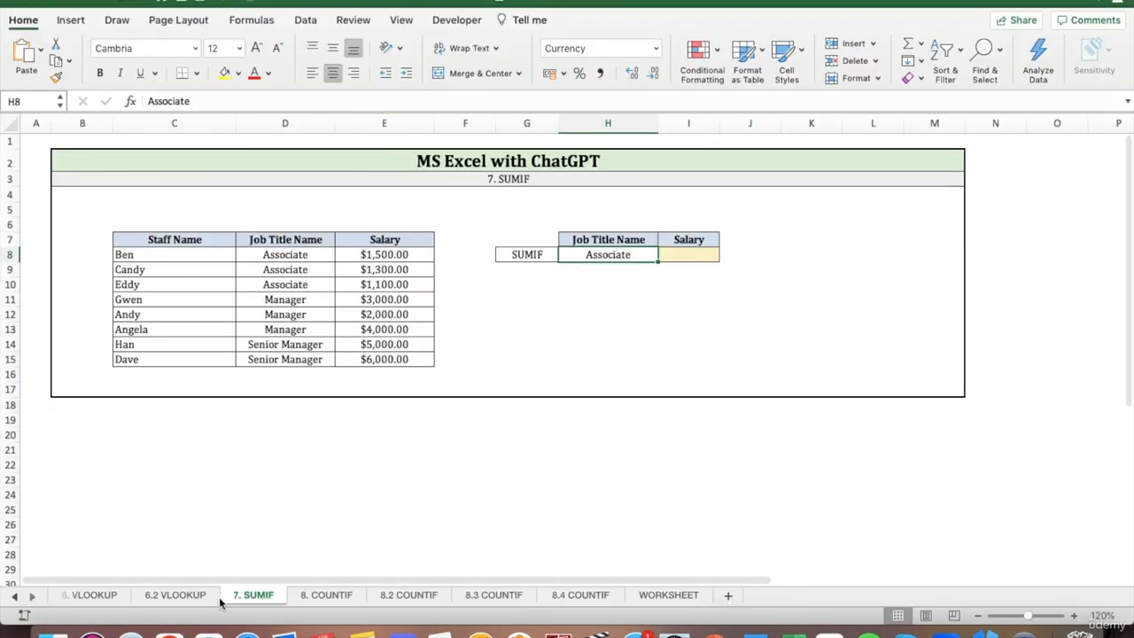
click(168, 630)
text(E.)
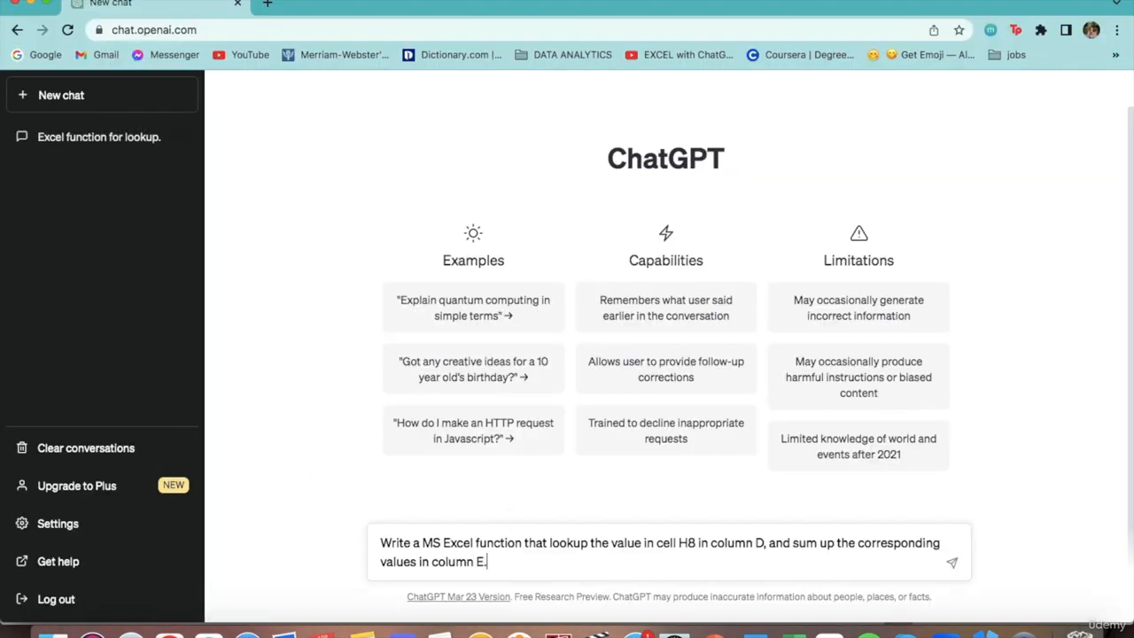
key(Return)
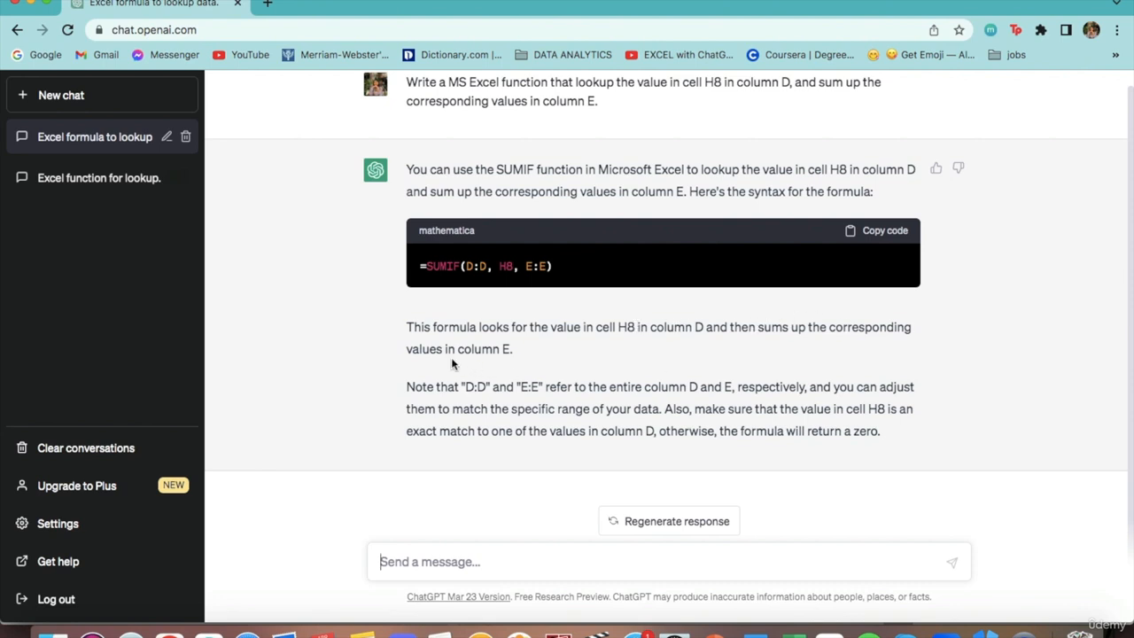
Copy ChatGPT's formula =SUMIF(D:D, H8, E:E) and enter it in cell I8 of the Excel 7. SUMIF sheet.
click(874, 231)
click(791, 633)
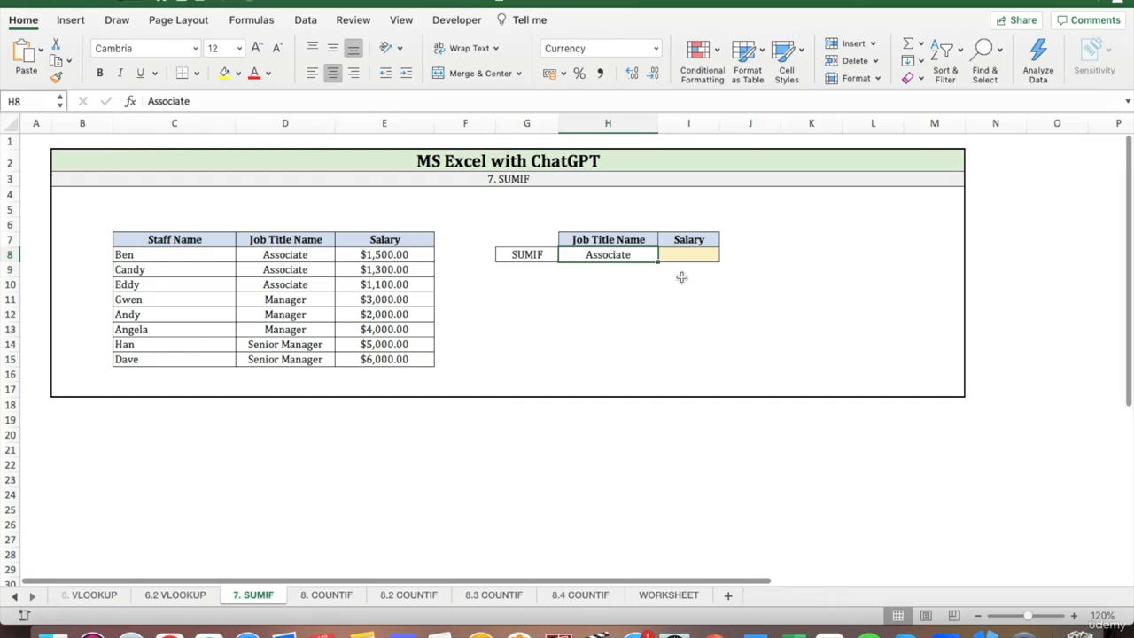
click(669, 253)
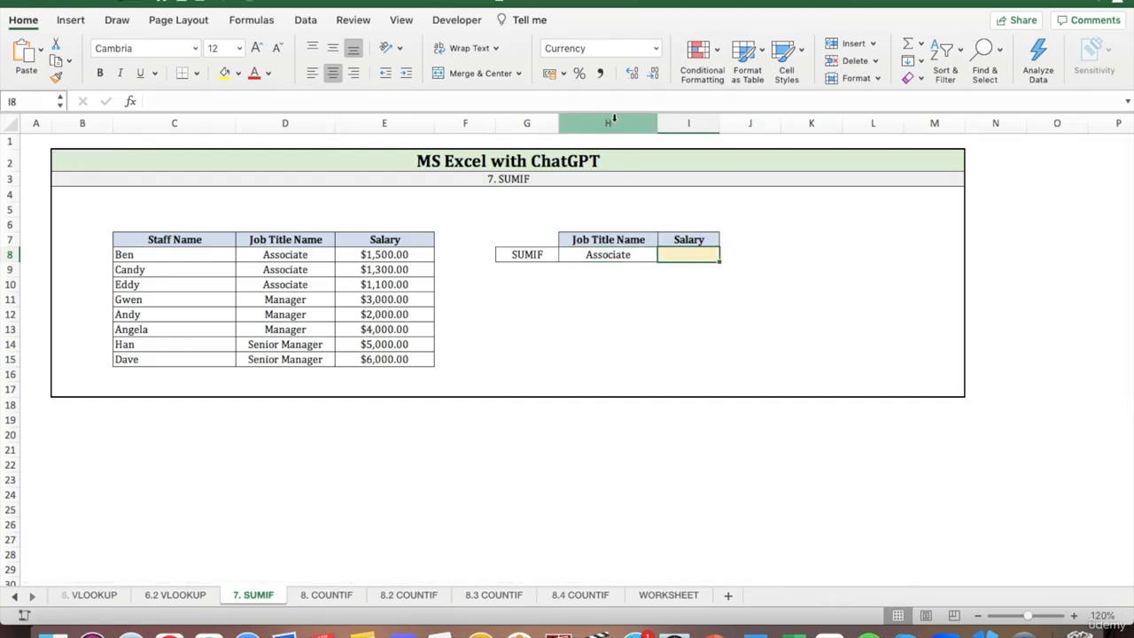
click(607, 100)
right_click(607, 100)
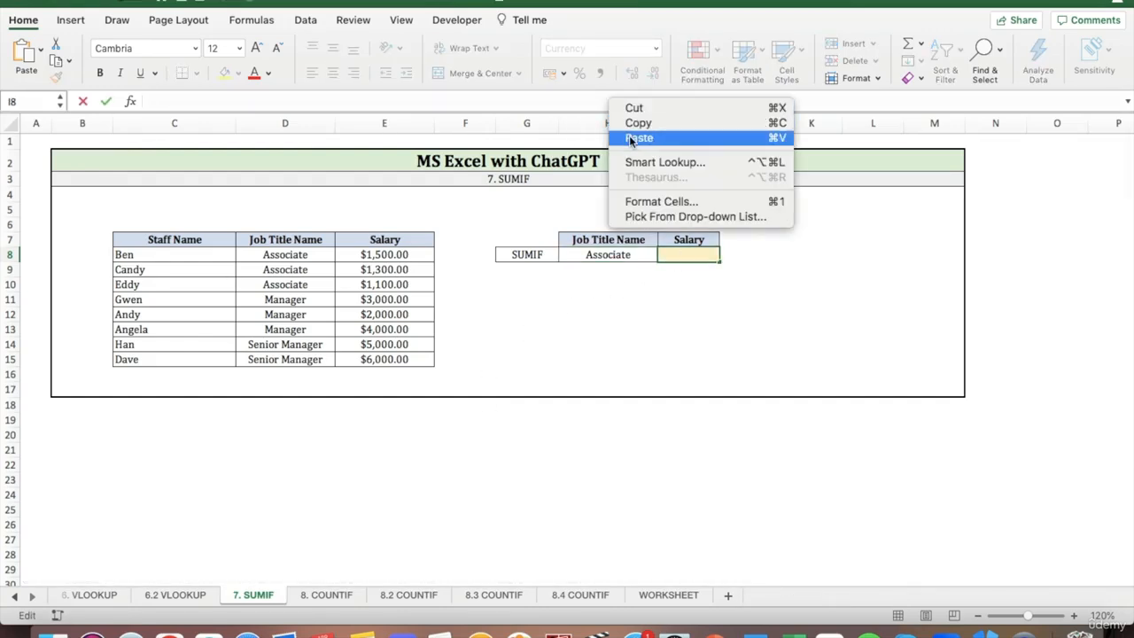
click(628, 135)
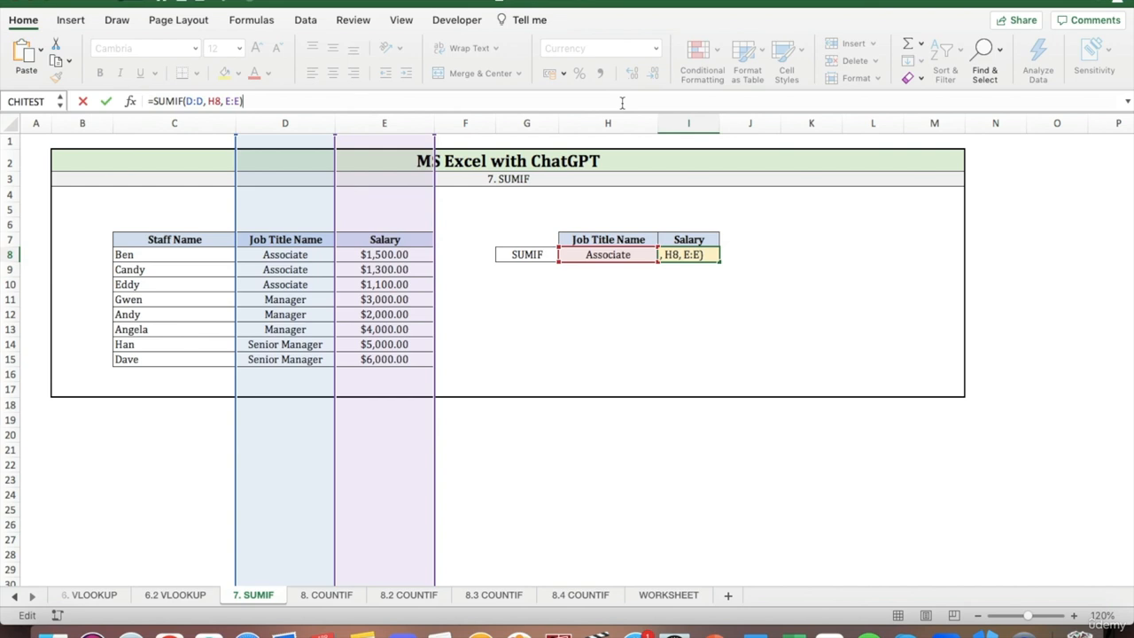
key(Return)
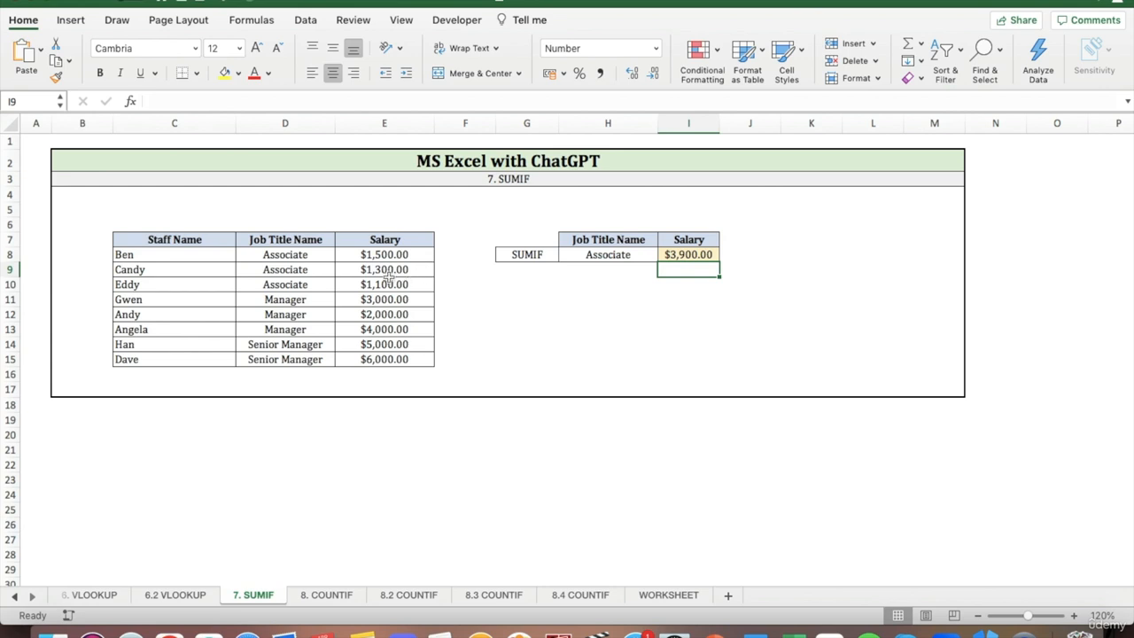
Check the sum of the Associate salaries in E8:E10 against the SUMIF result.
drag(350, 257, 350, 284)
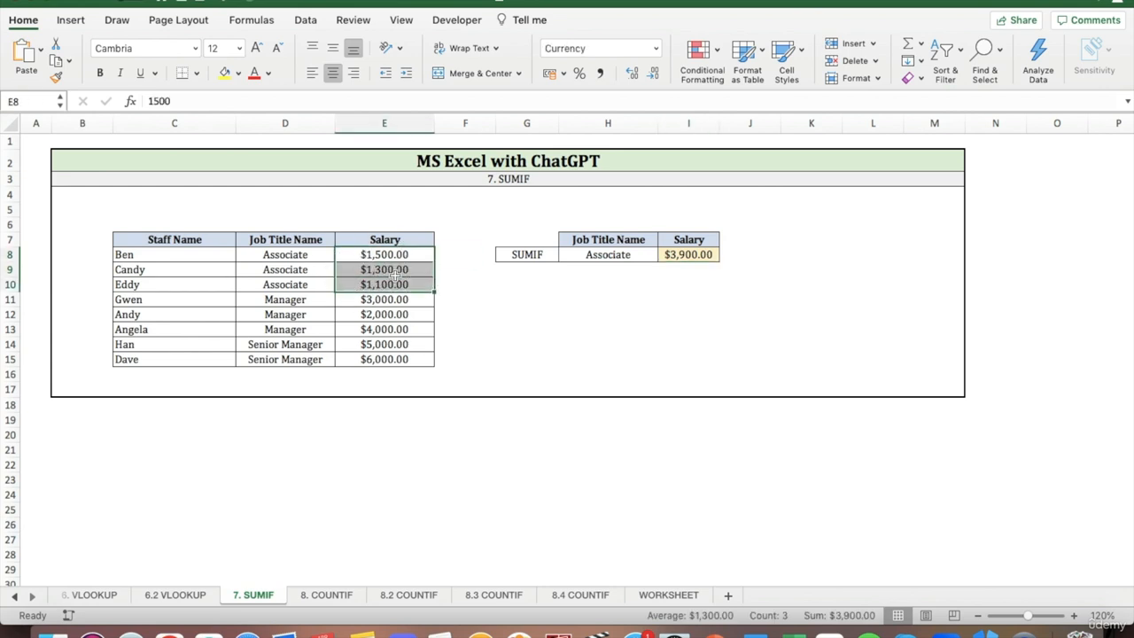
click(750, 265)
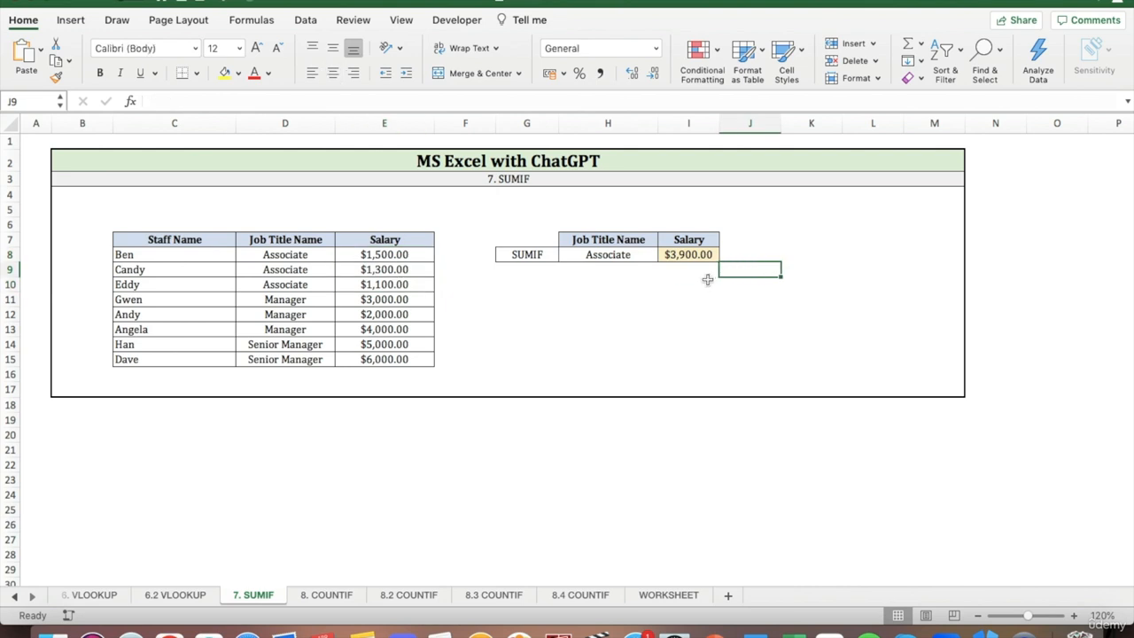
click(708, 281)
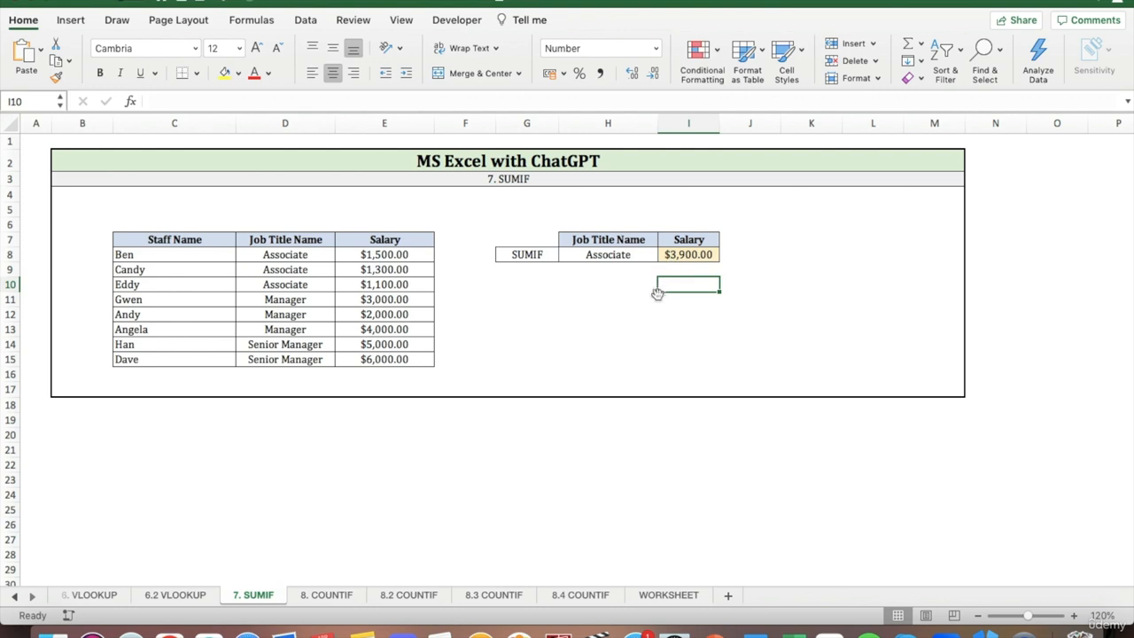
Change the SUMIF lookup job title in cell H8 to Manager.
click(601, 254)
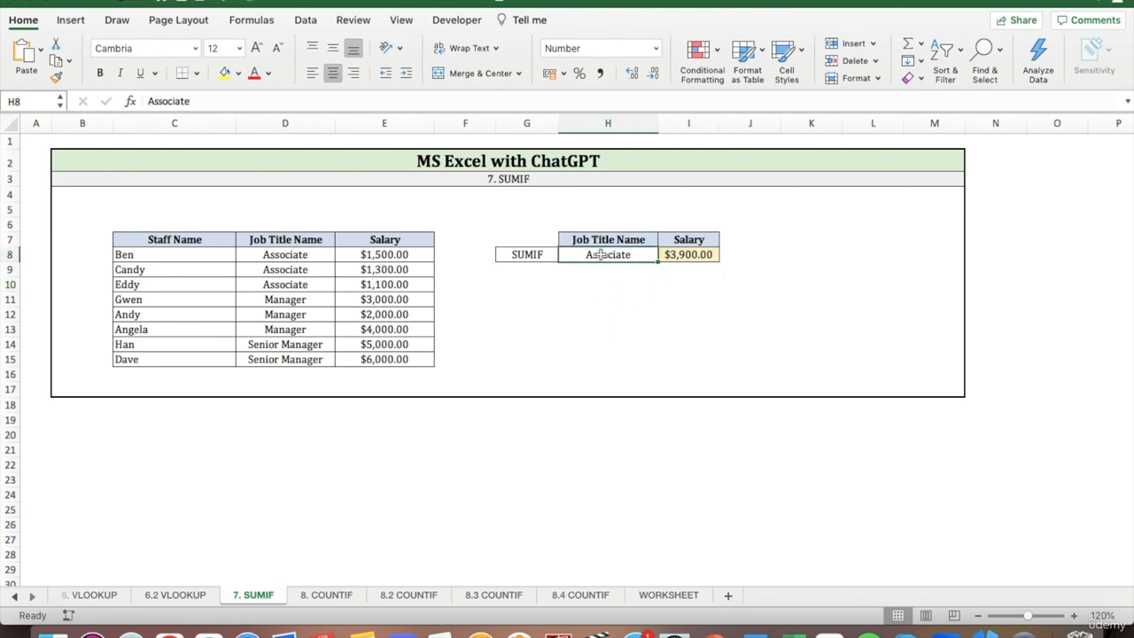
double_click(300, 102)
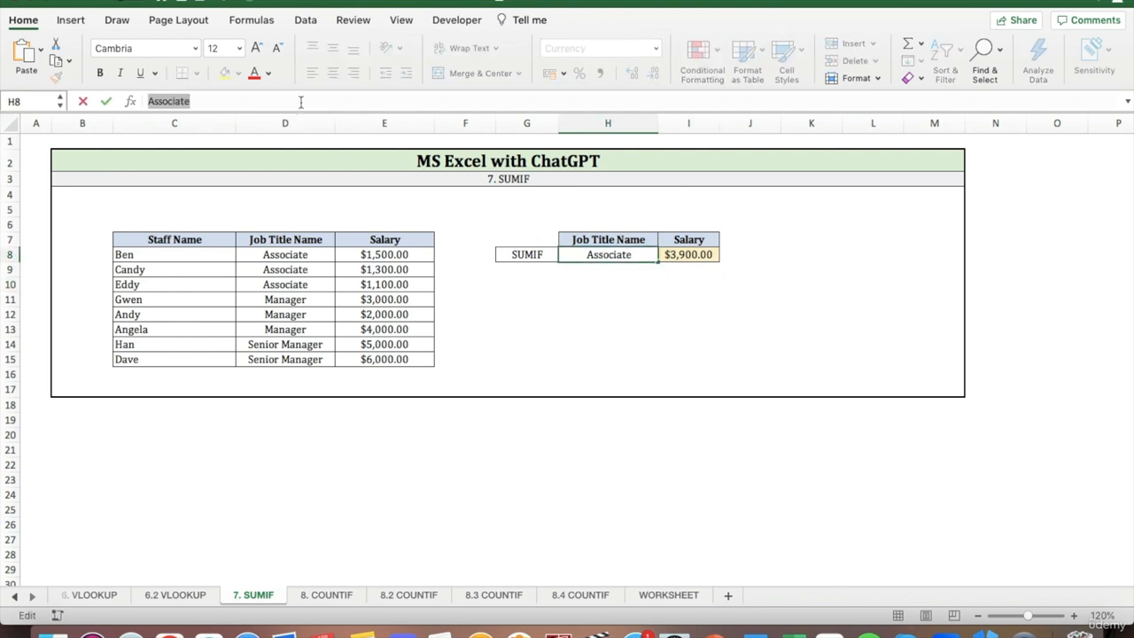
text(Manager)
key(Return)
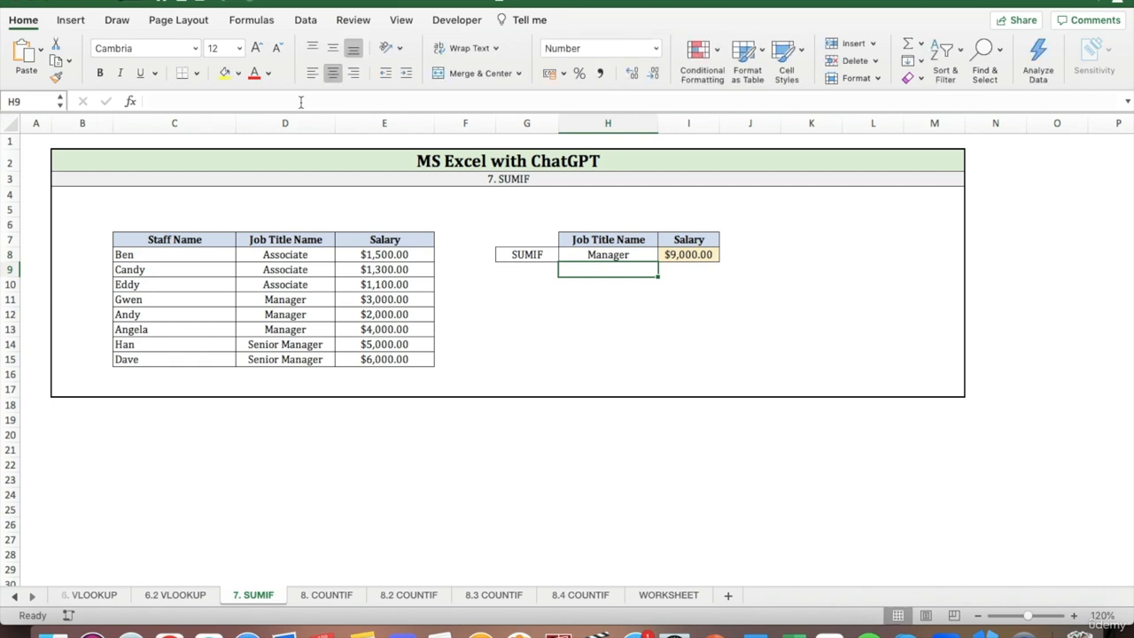
Check the sum of the Manager salaries in E11:E13 against the SUMIF result.
click(353, 301)
drag(352, 301, 351, 328)
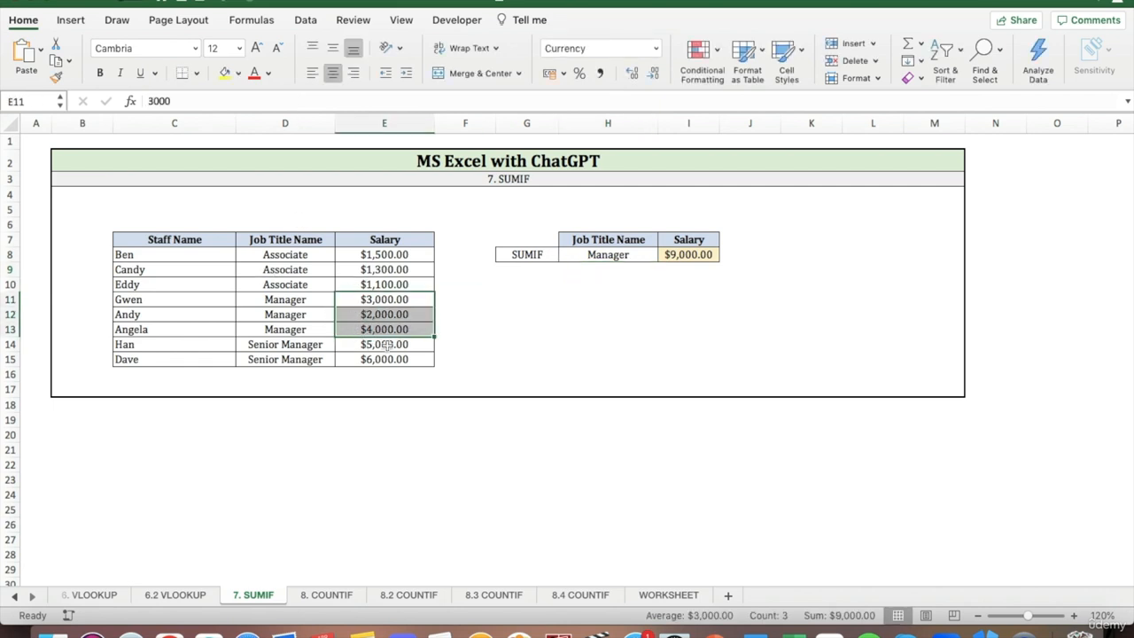
click(708, 287)
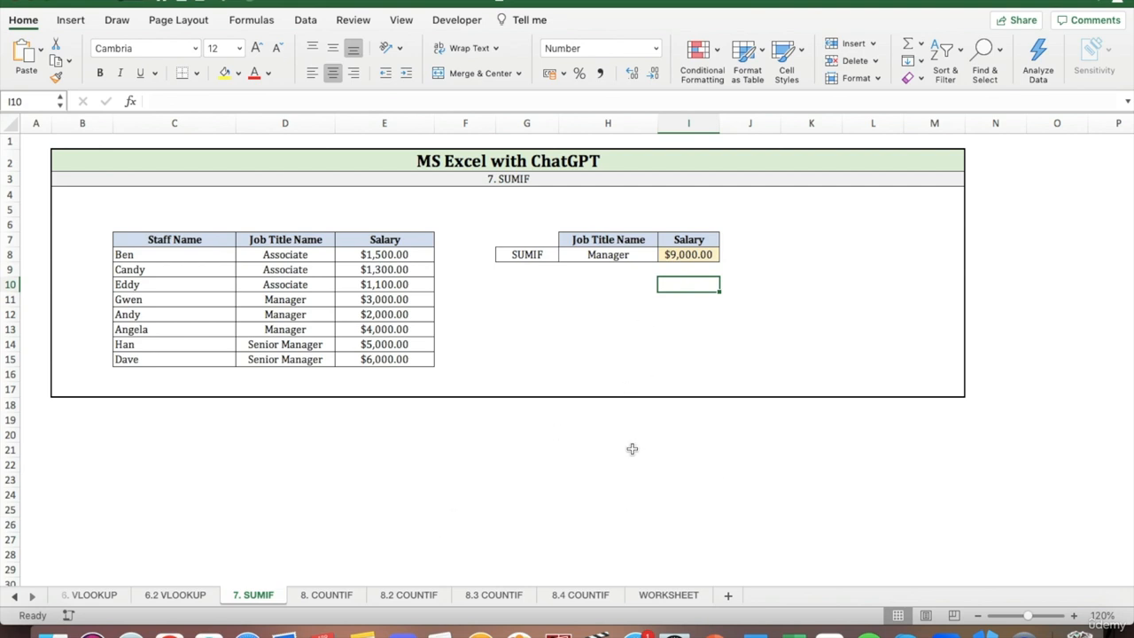
Open the 8. COUNTIF sheet and clear the count in cell H8.
click(325, 596)
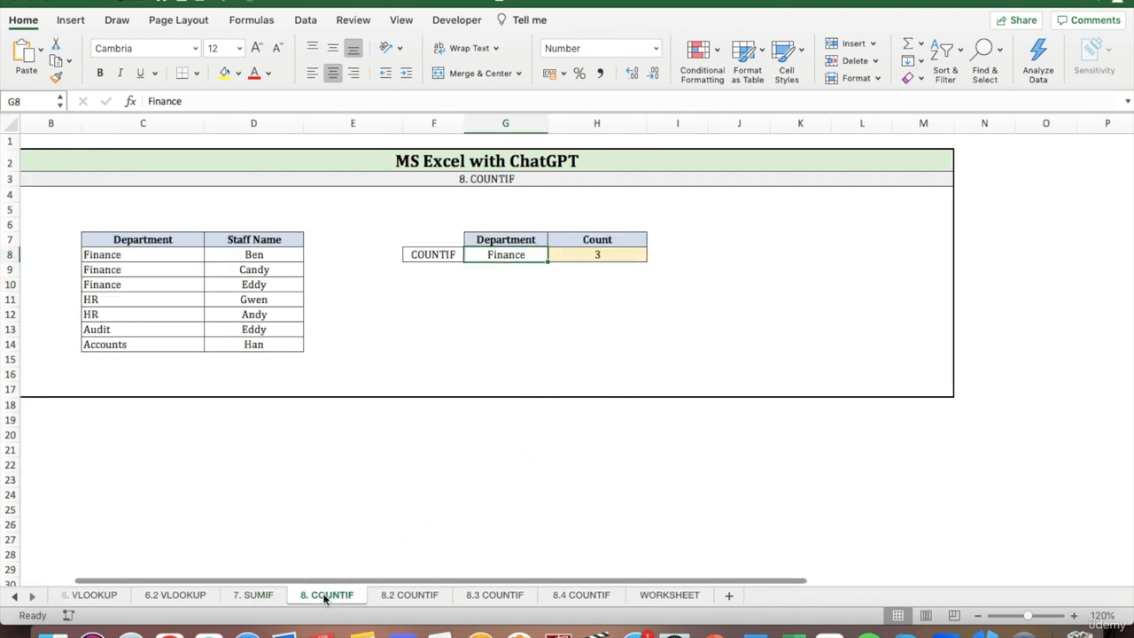
click(592, 257)
key(Delete)
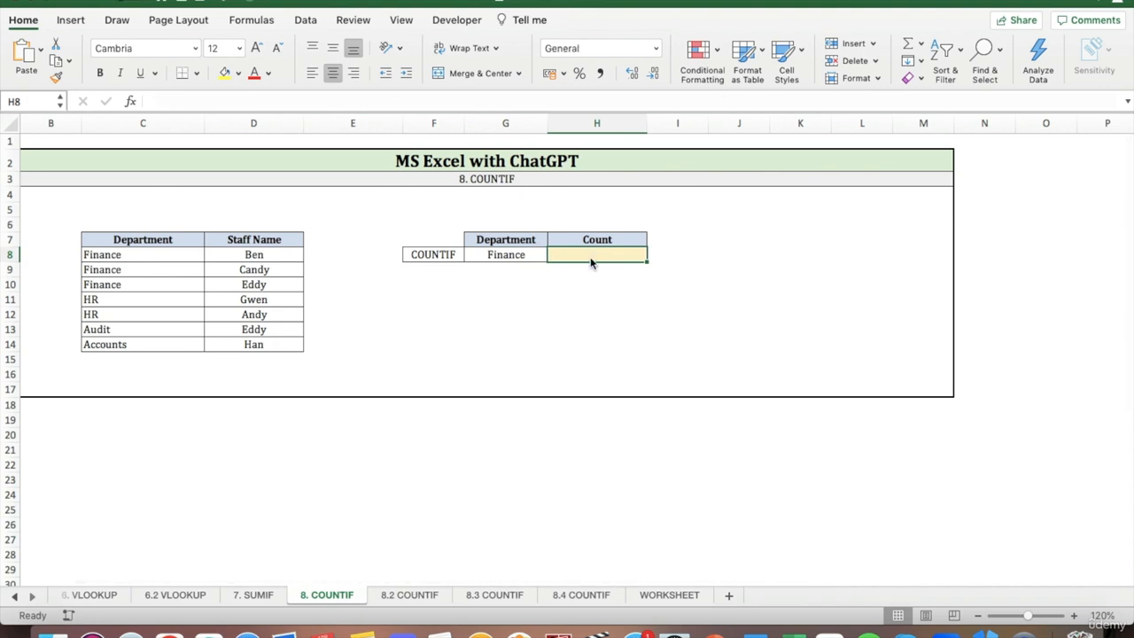
click(596, 284)
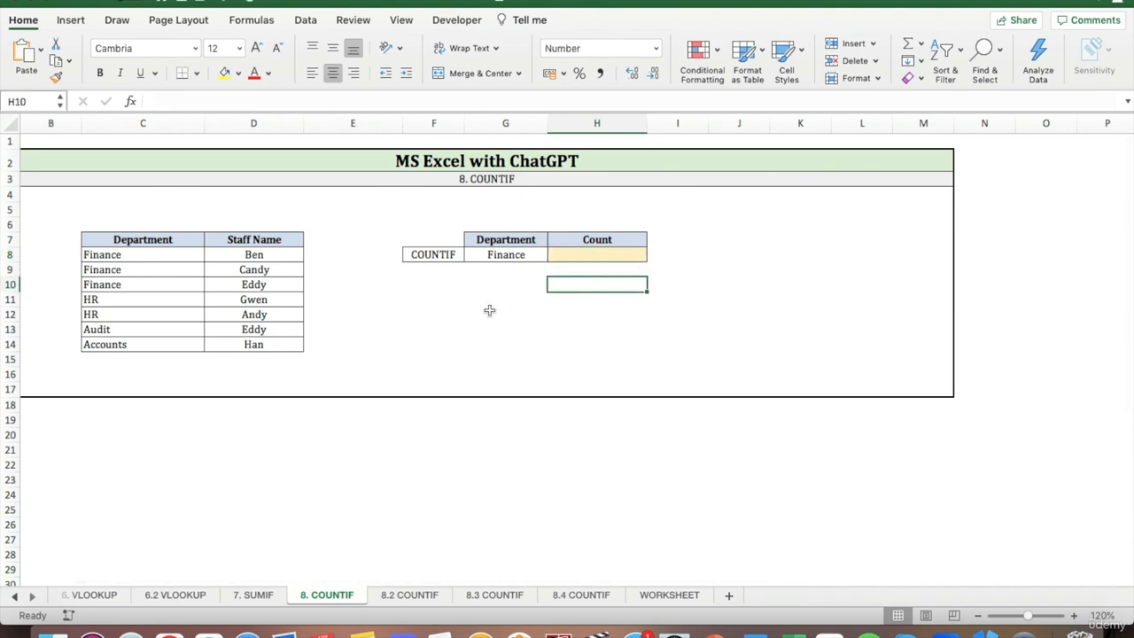
Go through the Finance entries in C8:C10 and try a manual count of 3 in cell H8.
scroll(489, 310, left, 2)
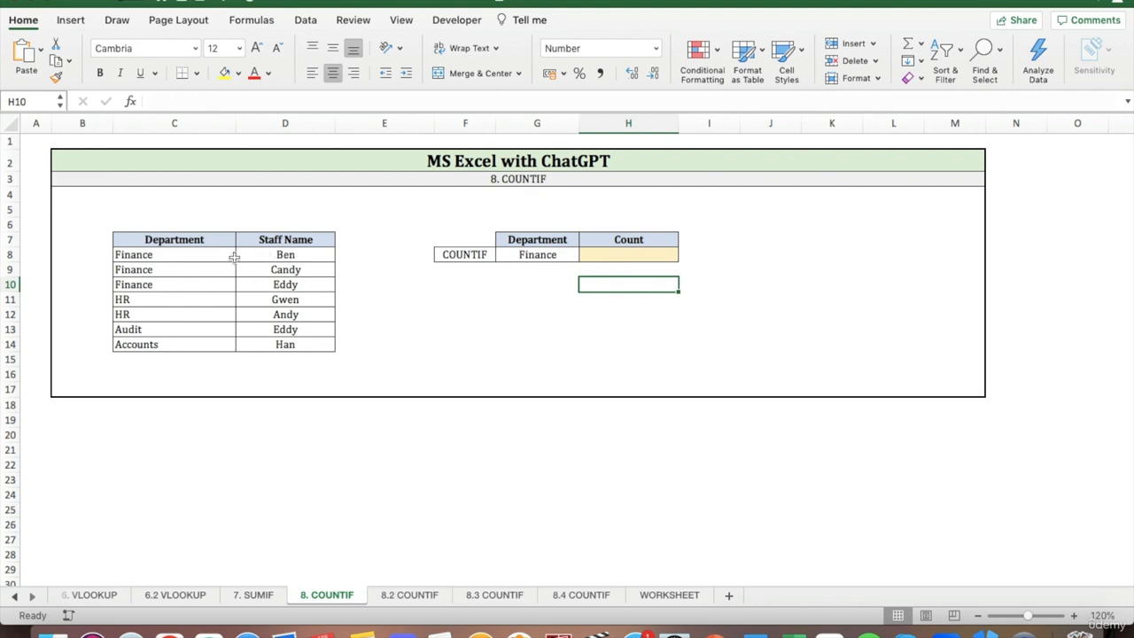
click(218, 256)
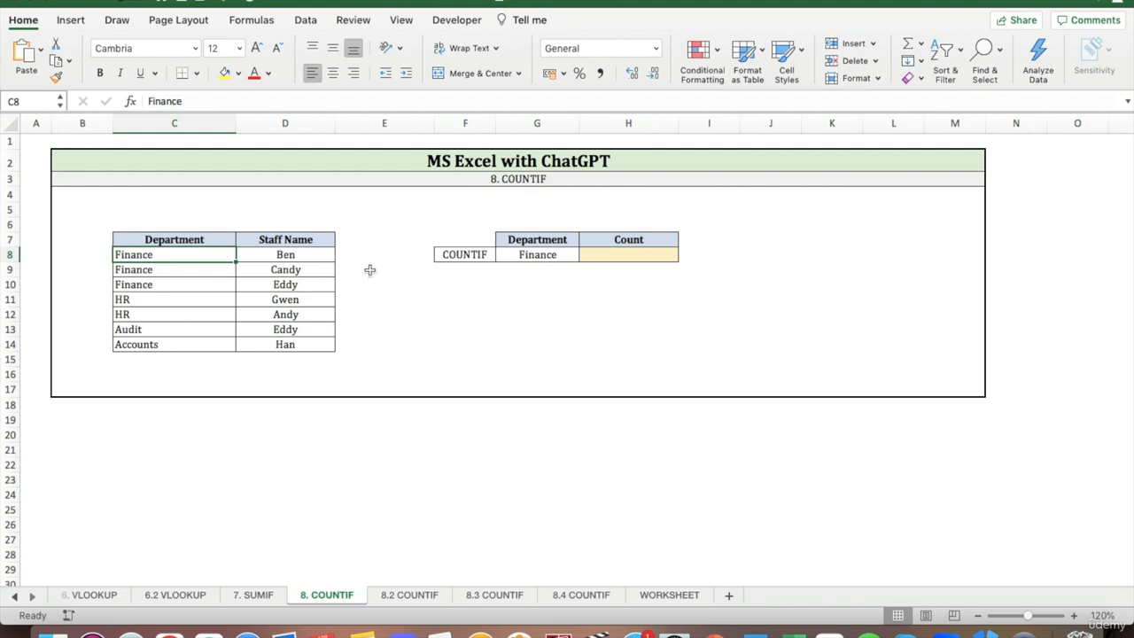
click(158, 273)
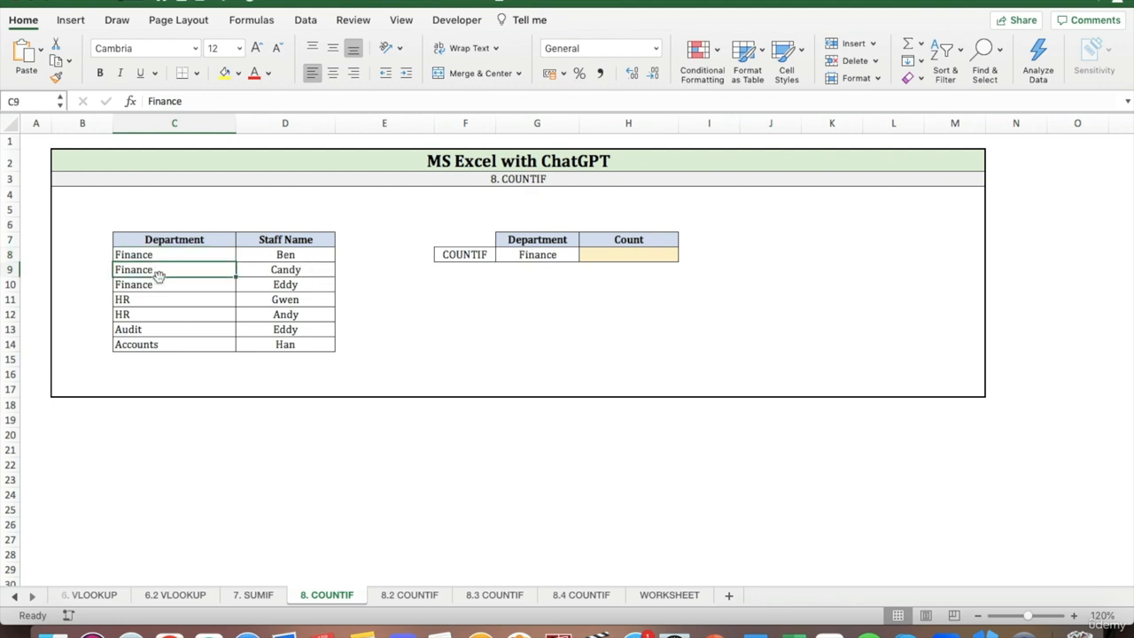
click(157, 283)
click(628, 253)
text(3)
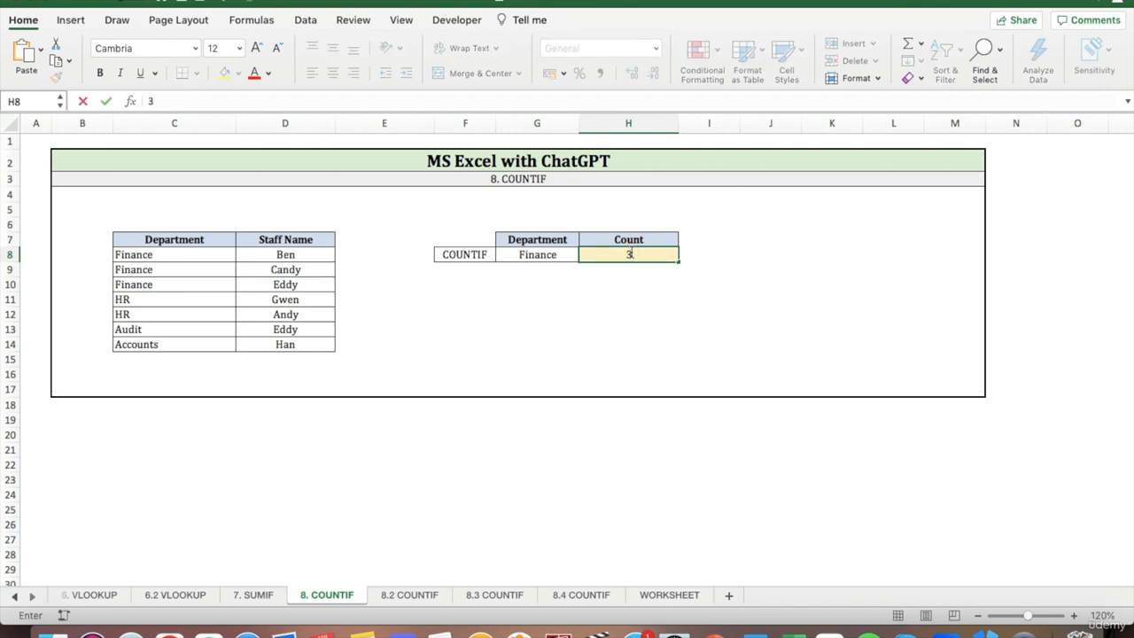
click(620, 284)
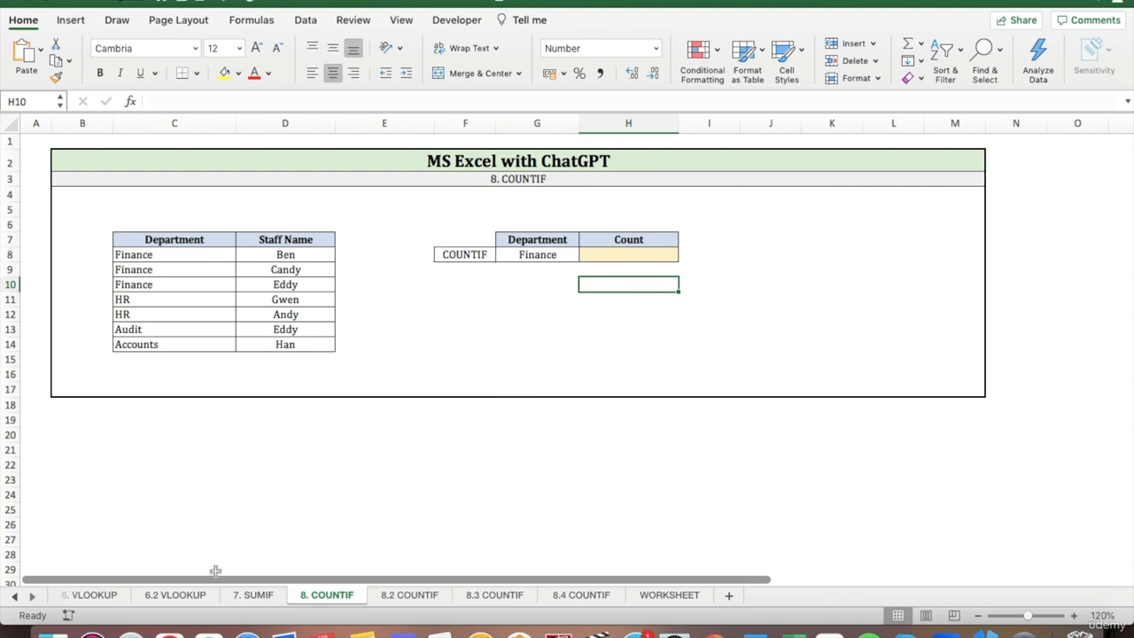
Ask ChatGPT for an MS Excel formula that looks up the value in cell G8 in column C and counts the number of times it appears.
click(169, 632)
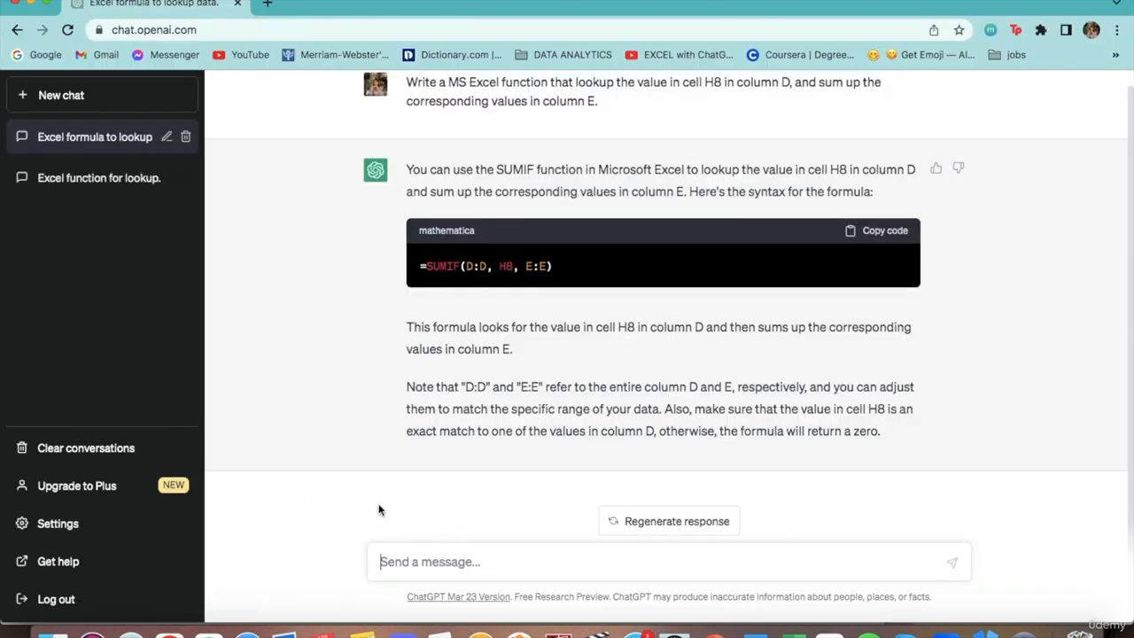
text(Write a MS E)
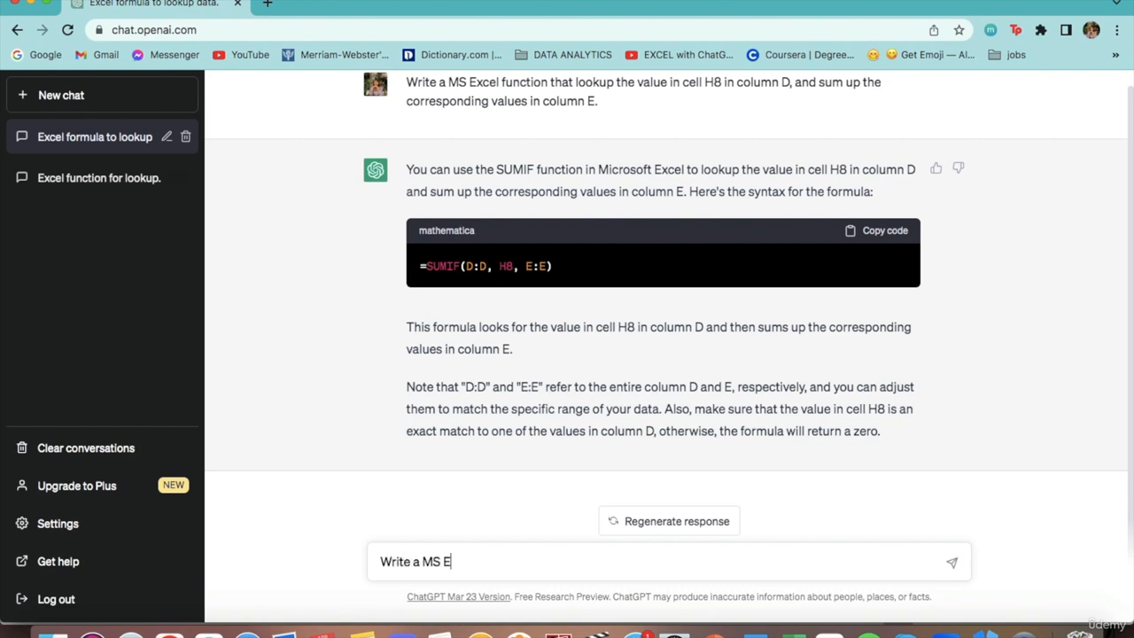
text(xcel formula tha)
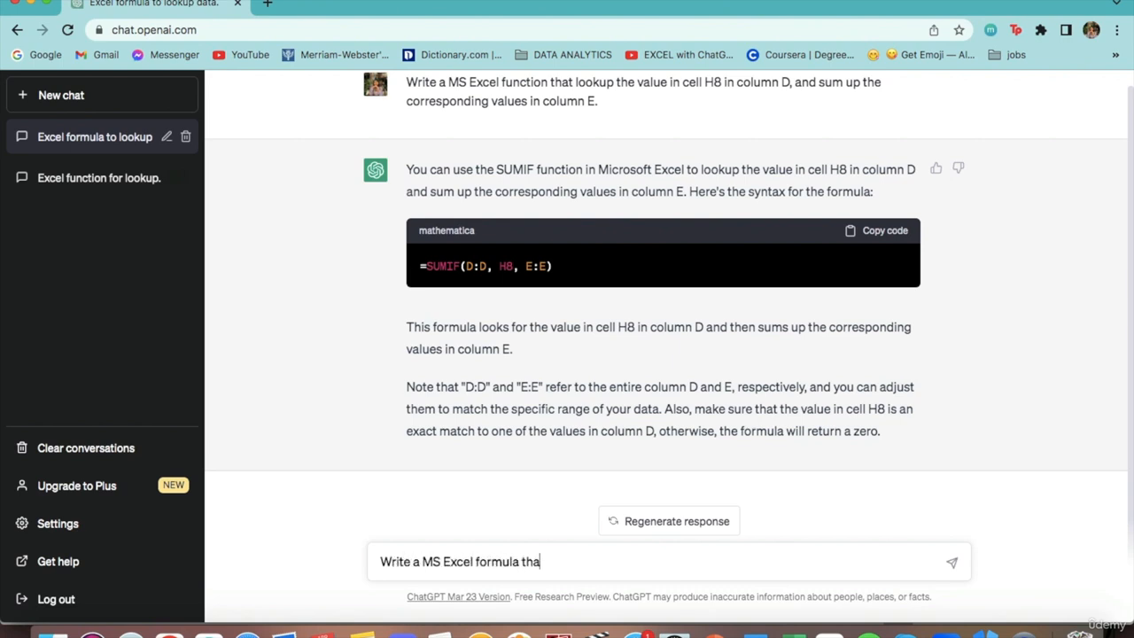
text(t lookup the value in)
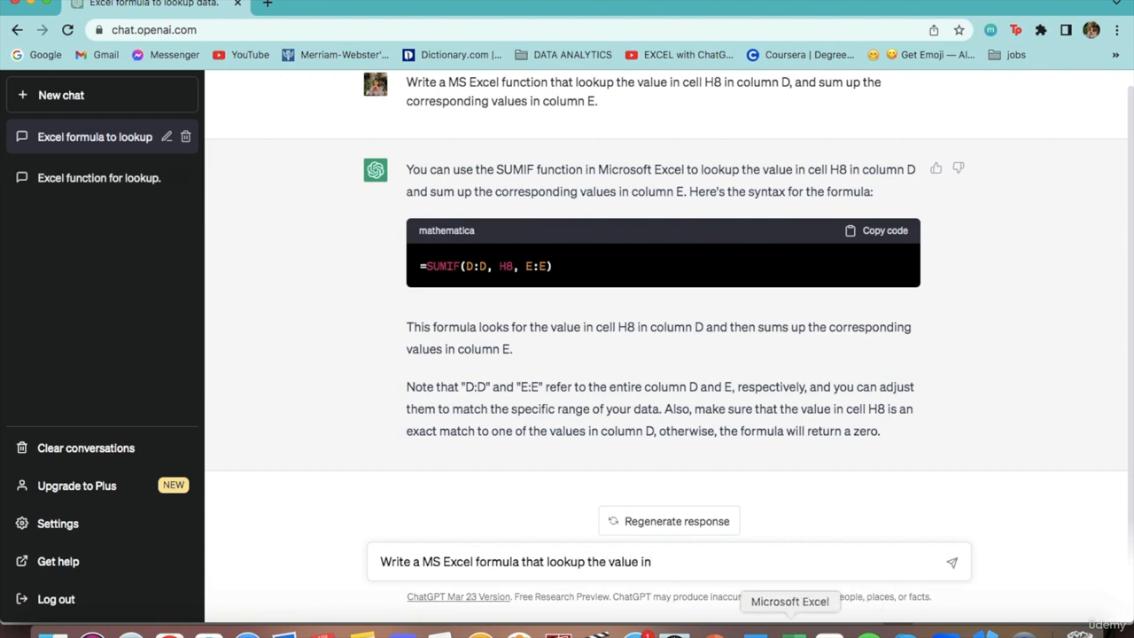
click(759, 631)
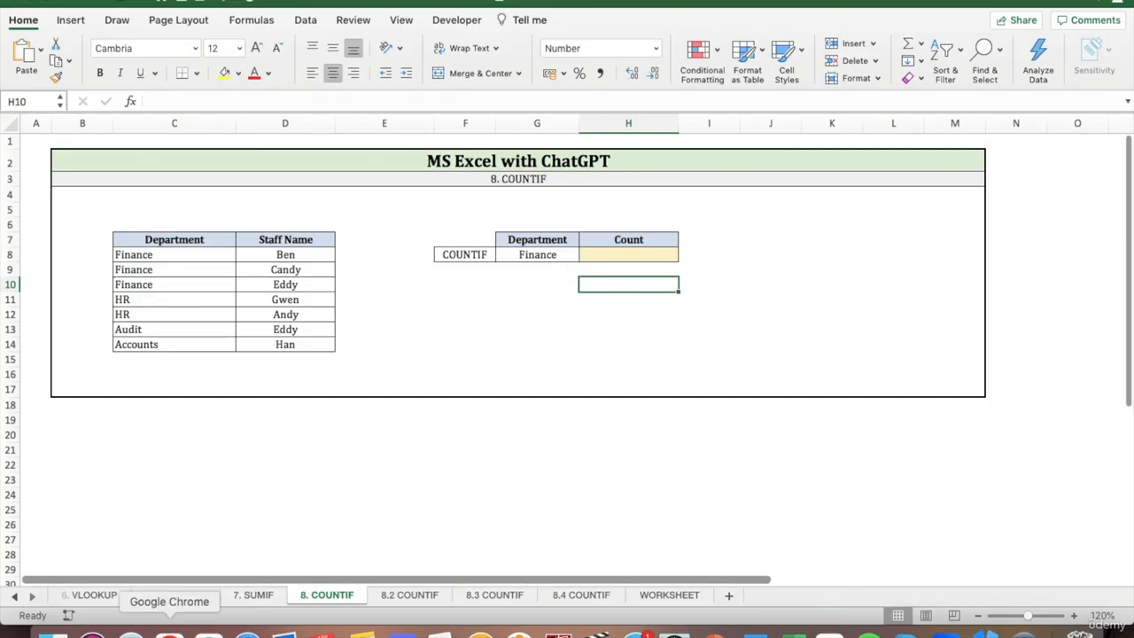
click(169, 631)
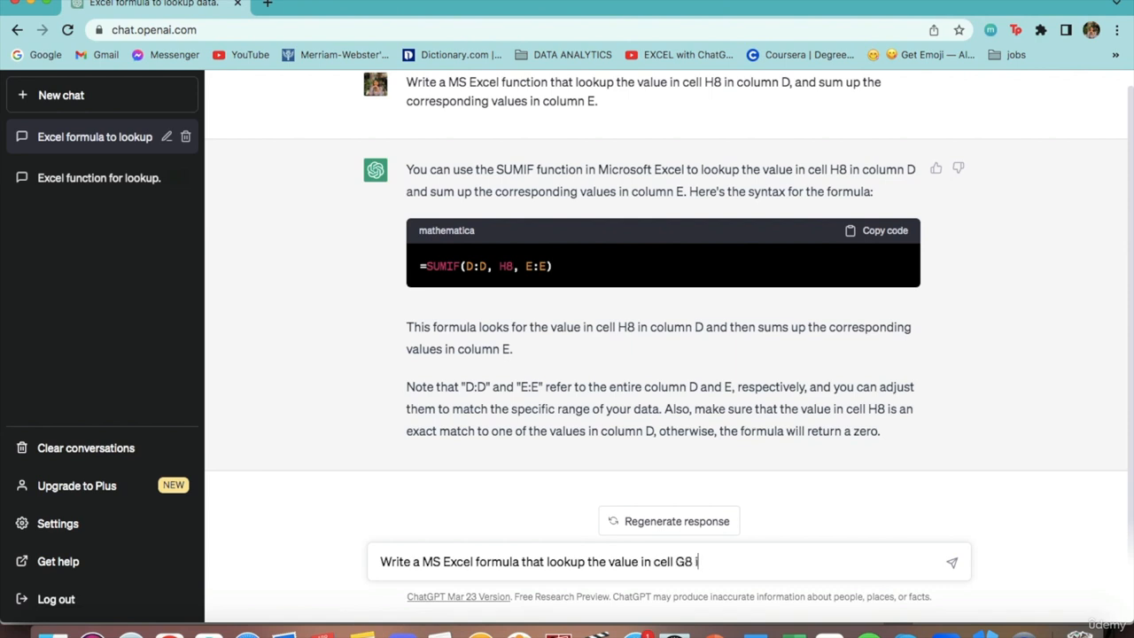
text(lumn)
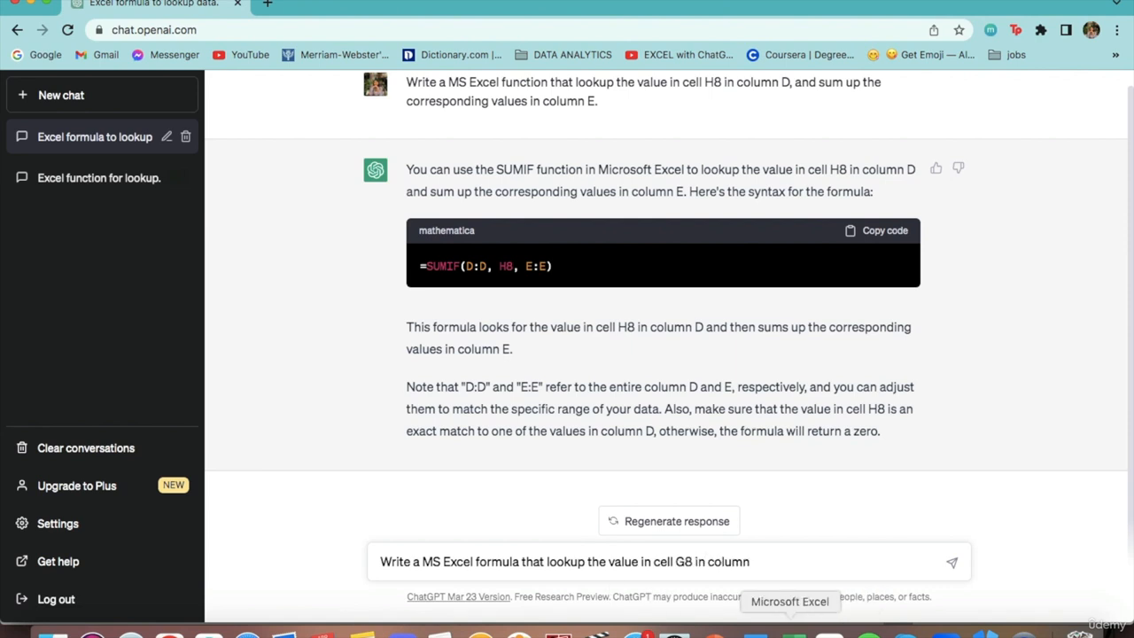
click(759, 632)
click(169, 631)
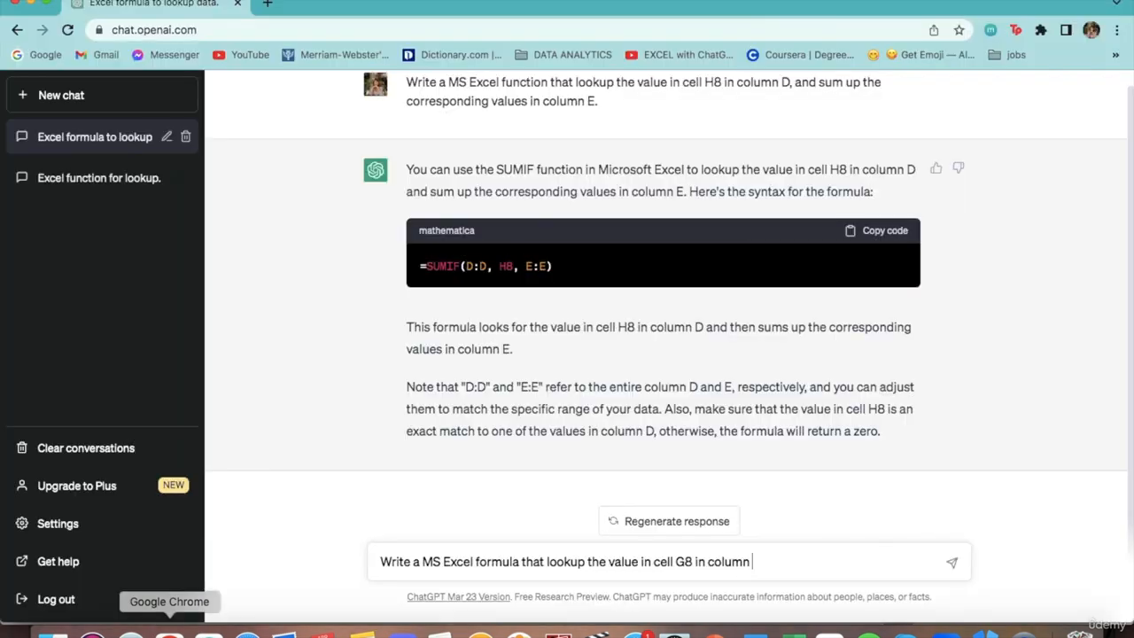
text(C and count)
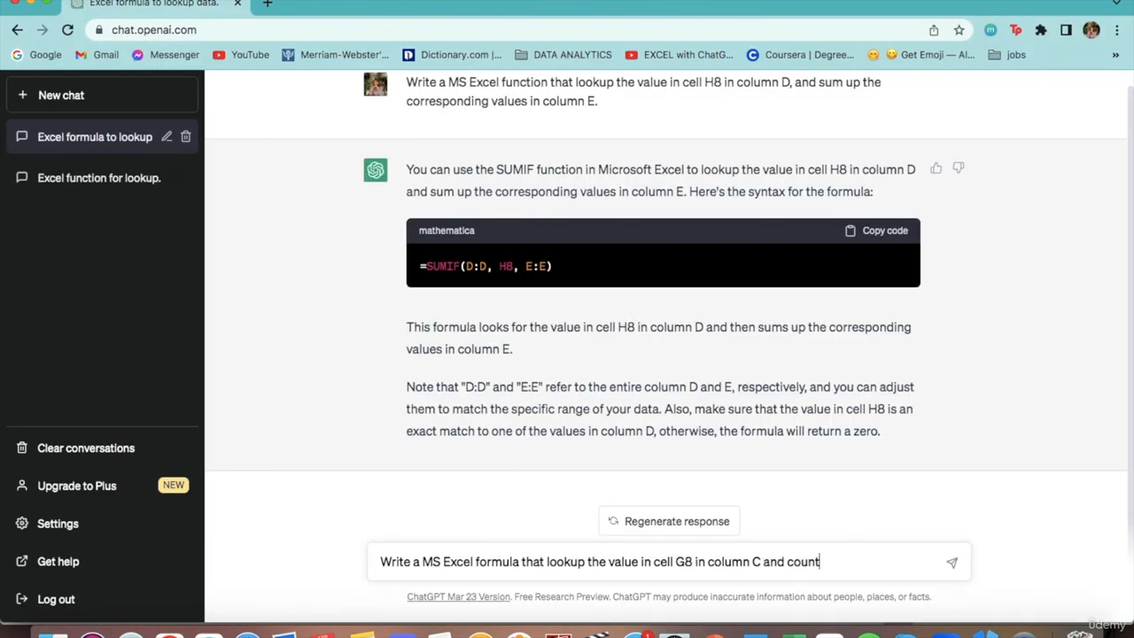
text(s the number of times it appears.)
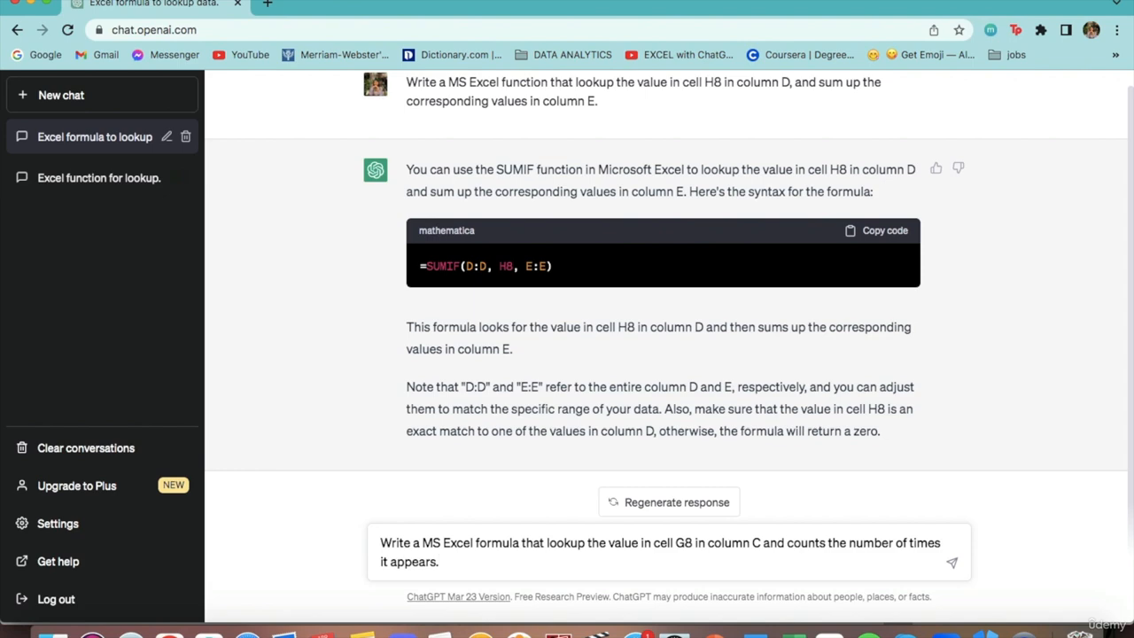
key(Return)
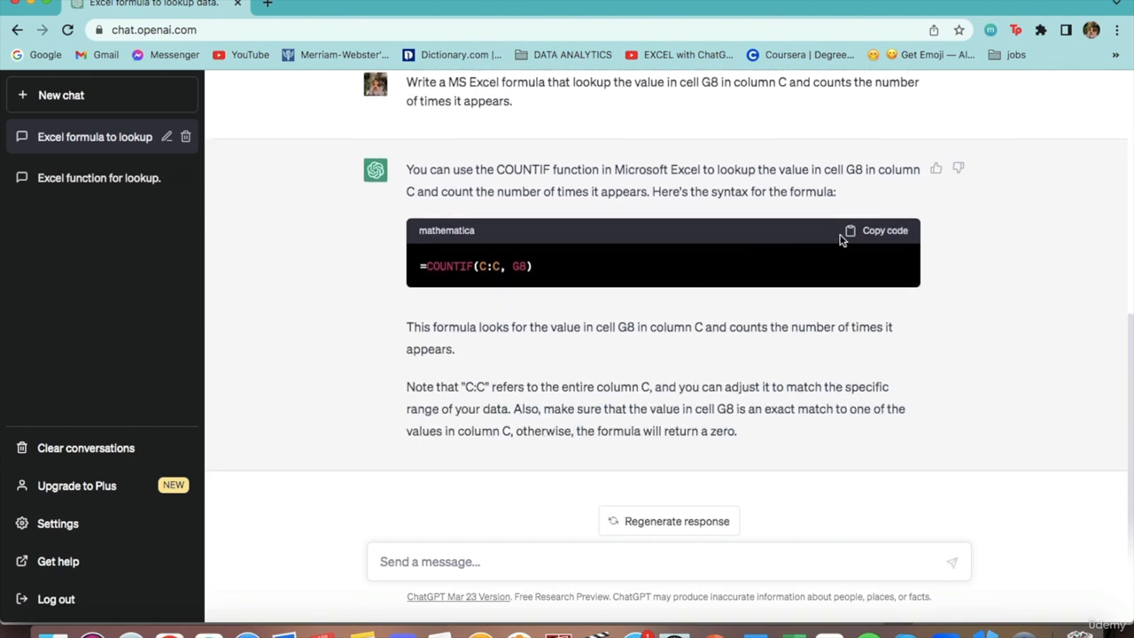
Copy the generated =COUNTIF(C:C, G8) formula into cell H8 of the 8. COUNTIF sheet in Excel and check the cell.
click(845, 232)
click(791, 632)
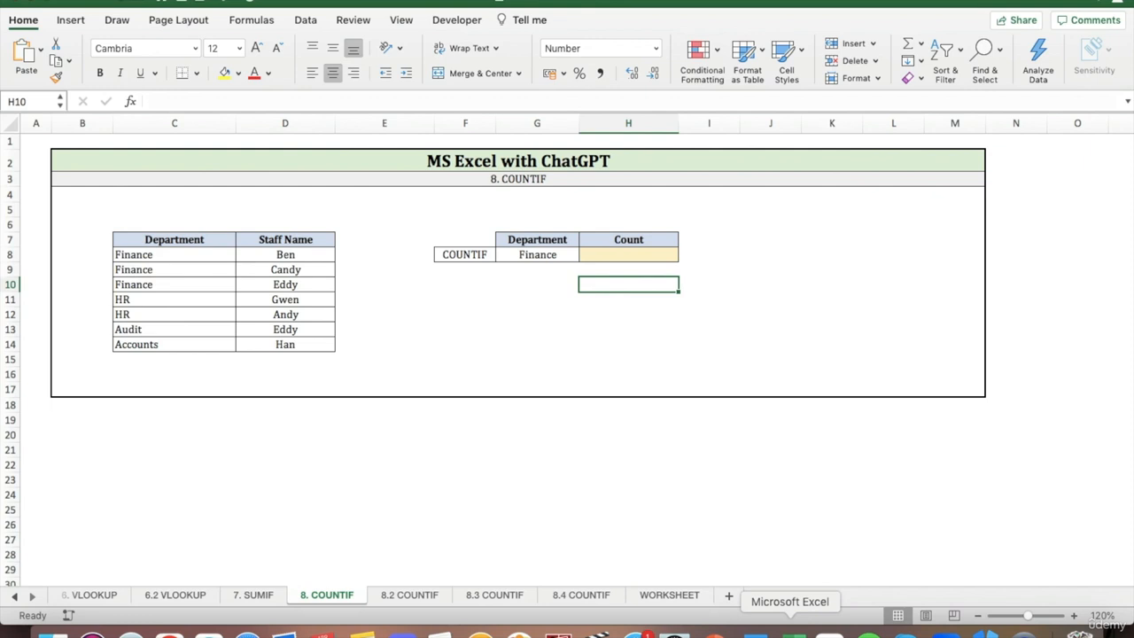
click(623, 258)
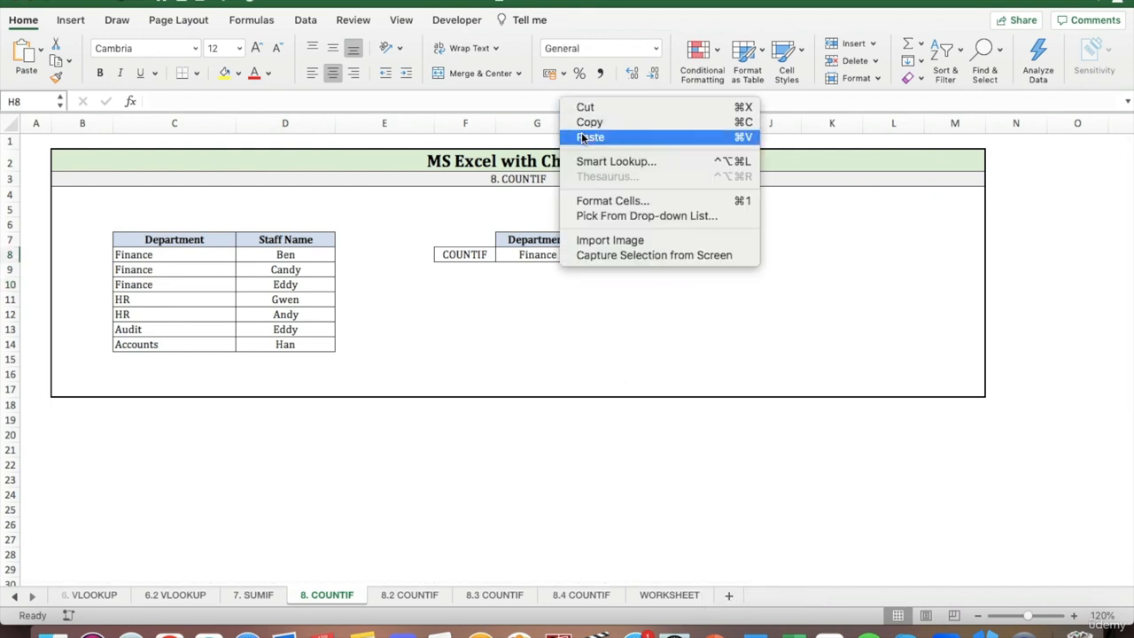
click(582, 135)
click(706, 257)
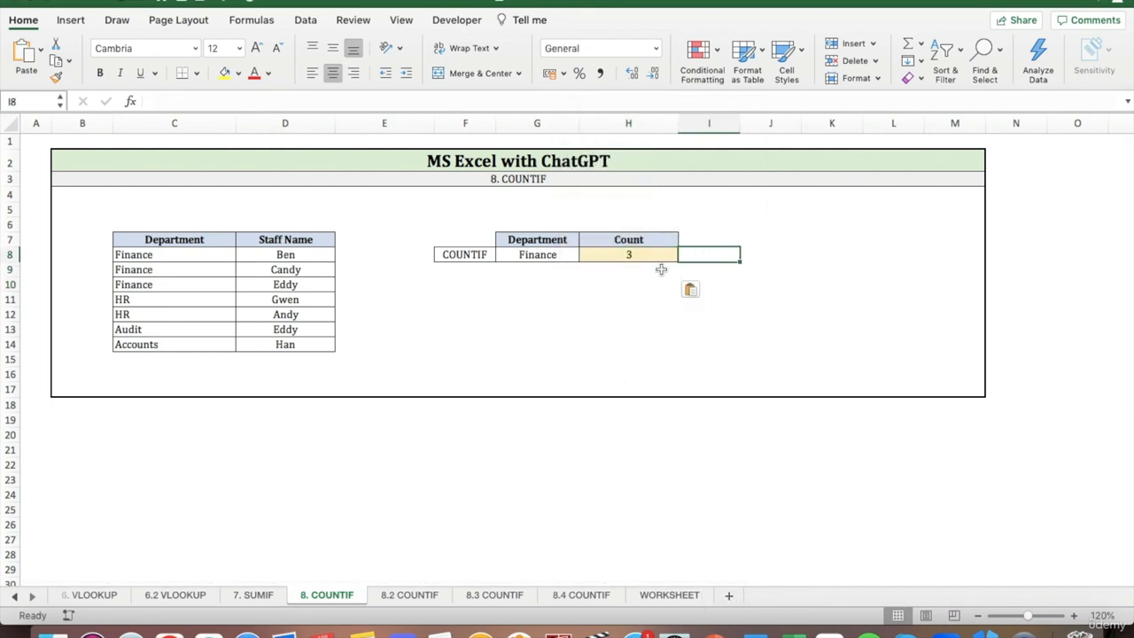
click(600, 298)
click(602, 254)
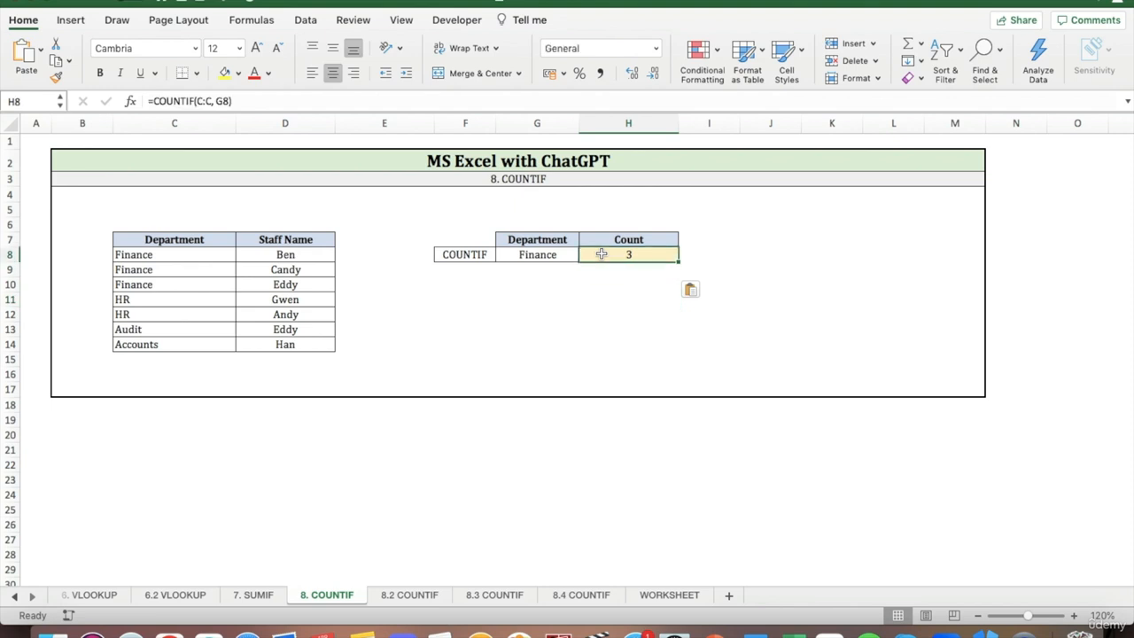
click(612, 288)
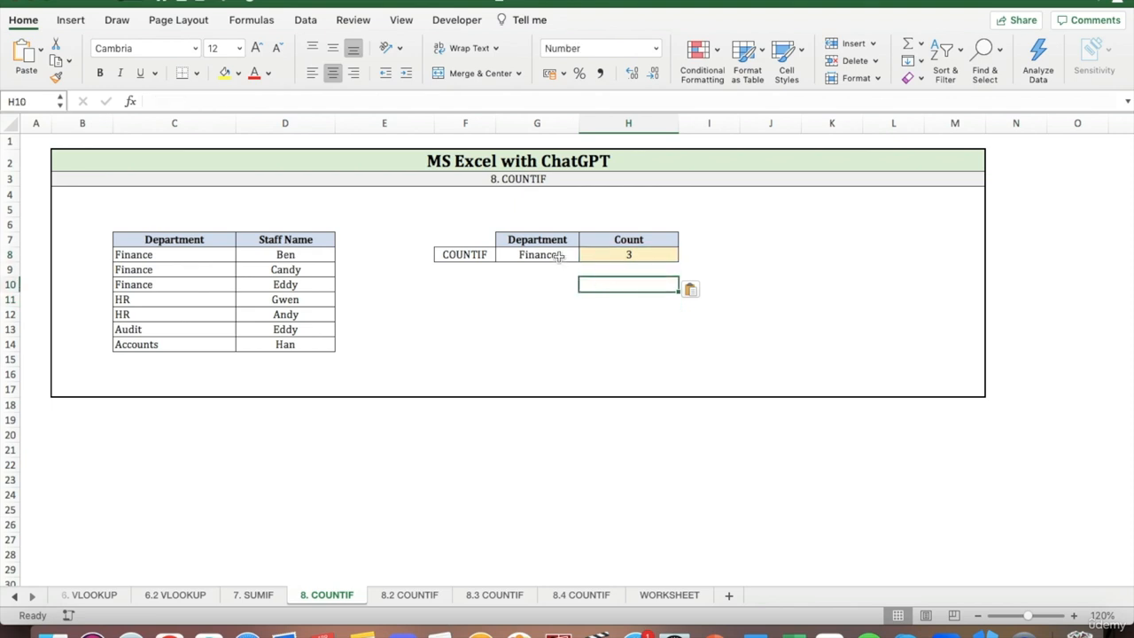
Change the COUNTIF lookup department in cell G8 to HR.
click(560, 255)
text(HR)
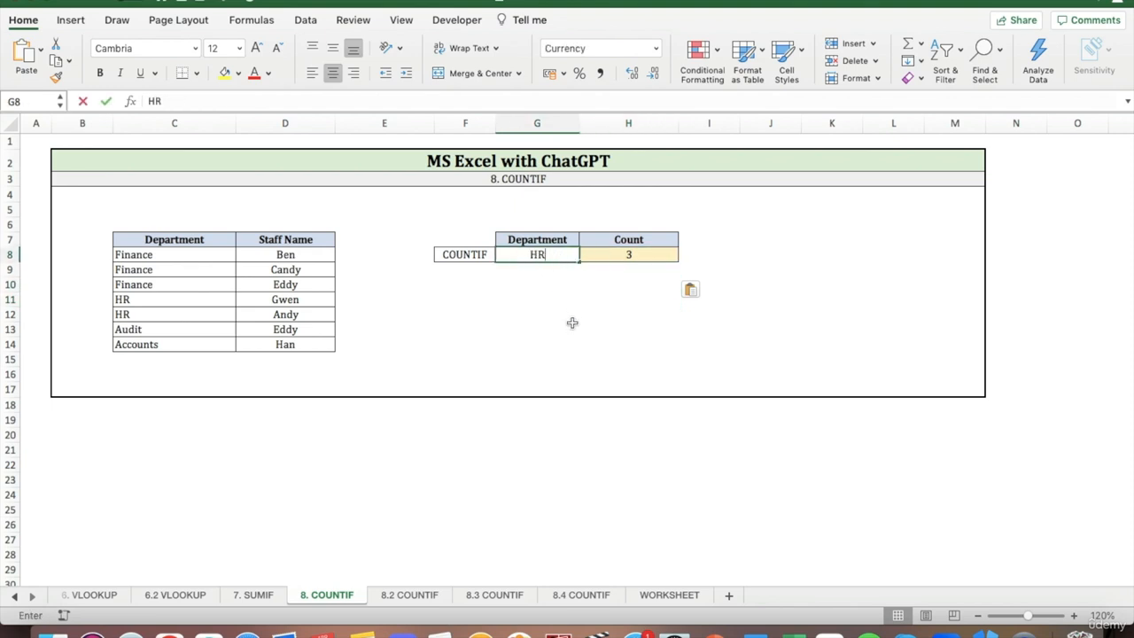
key(Return)
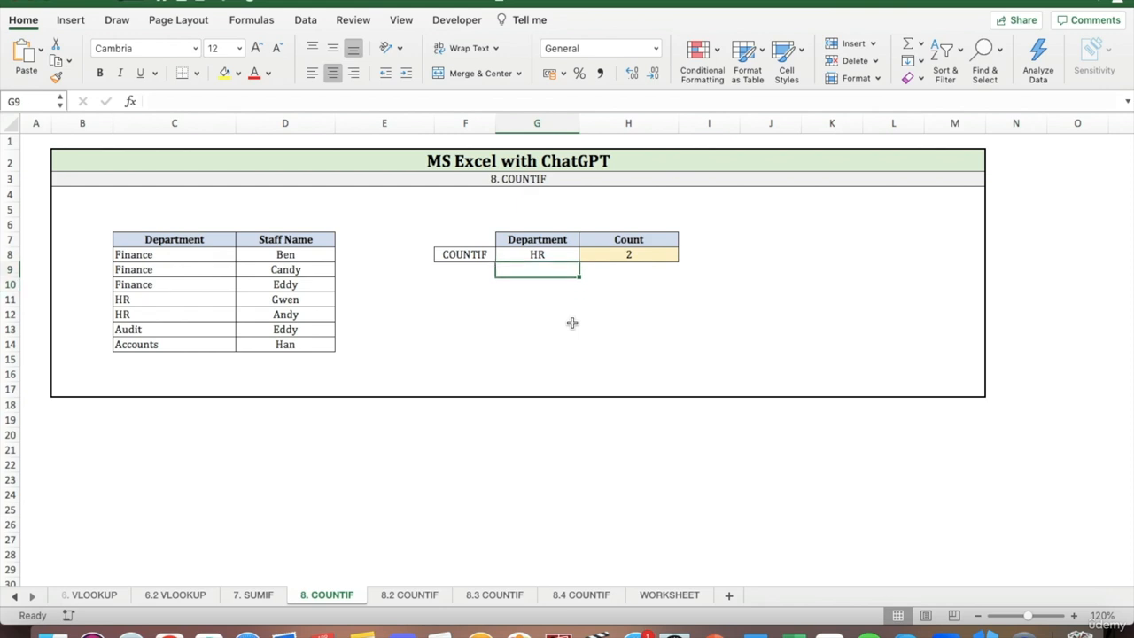
key(Right)
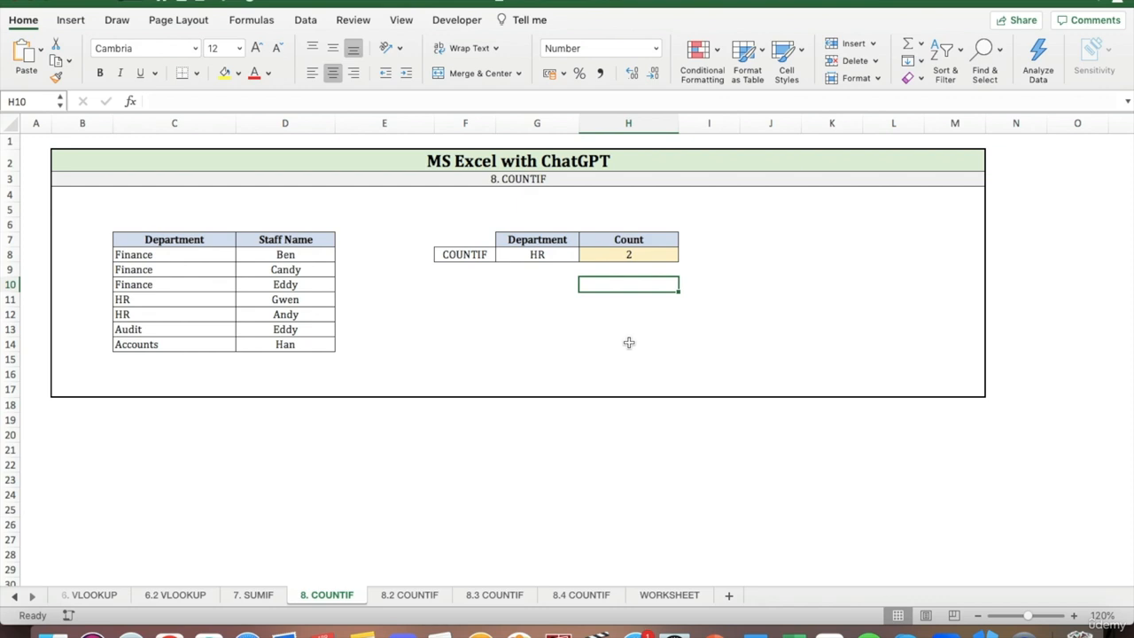
Open the 8.2 COUNTIF sheet and clear the counts and duplicate labels in E7:F20.
click(407, 596)
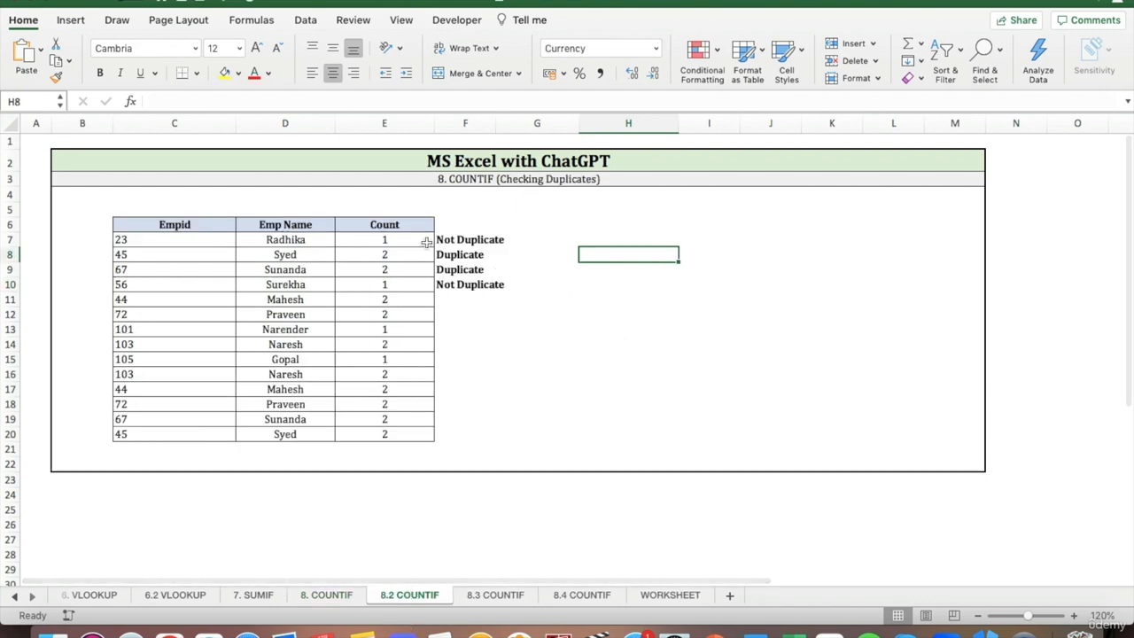
drag(428, 240, 475, 435)
key(Delete)
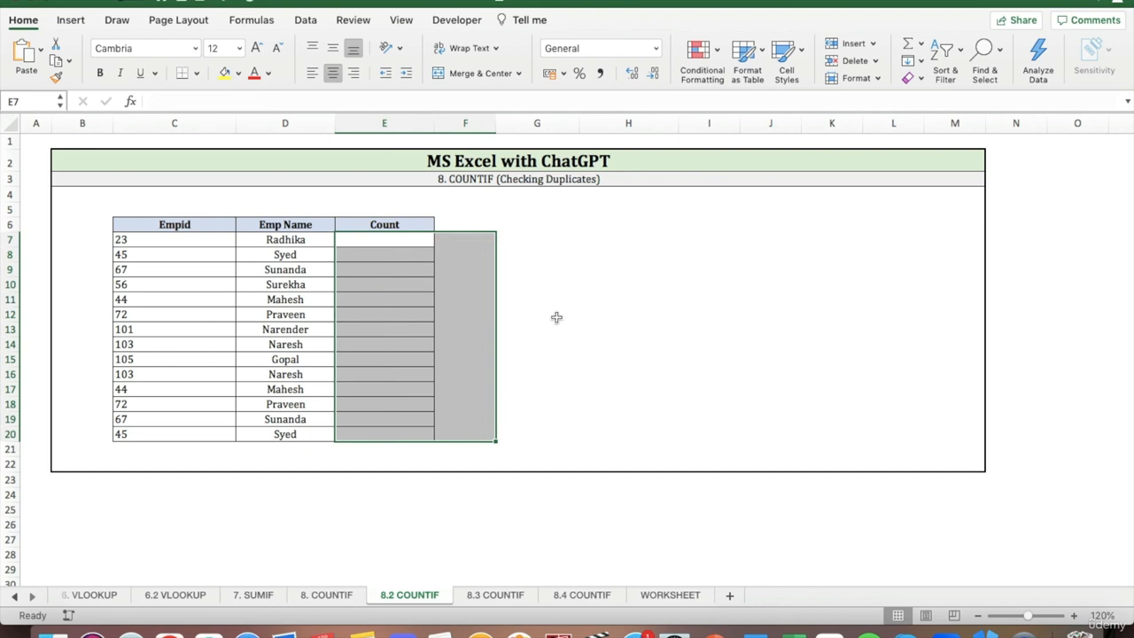
click(551, 244)
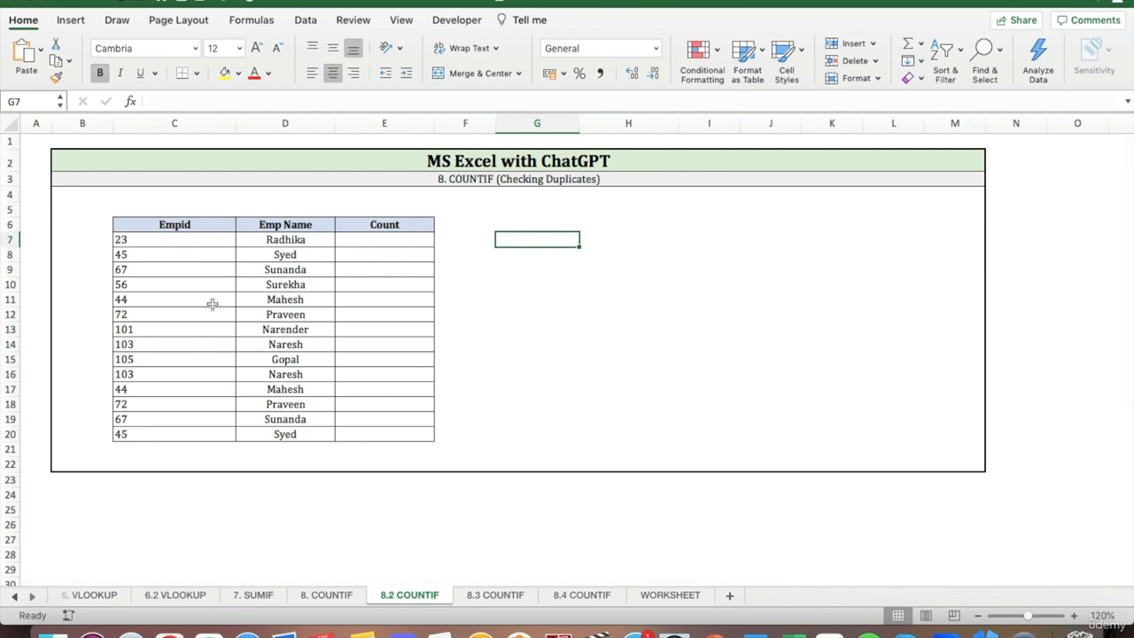
Switch to ChatGPT and clear all existing conversations.
click(169, 632)
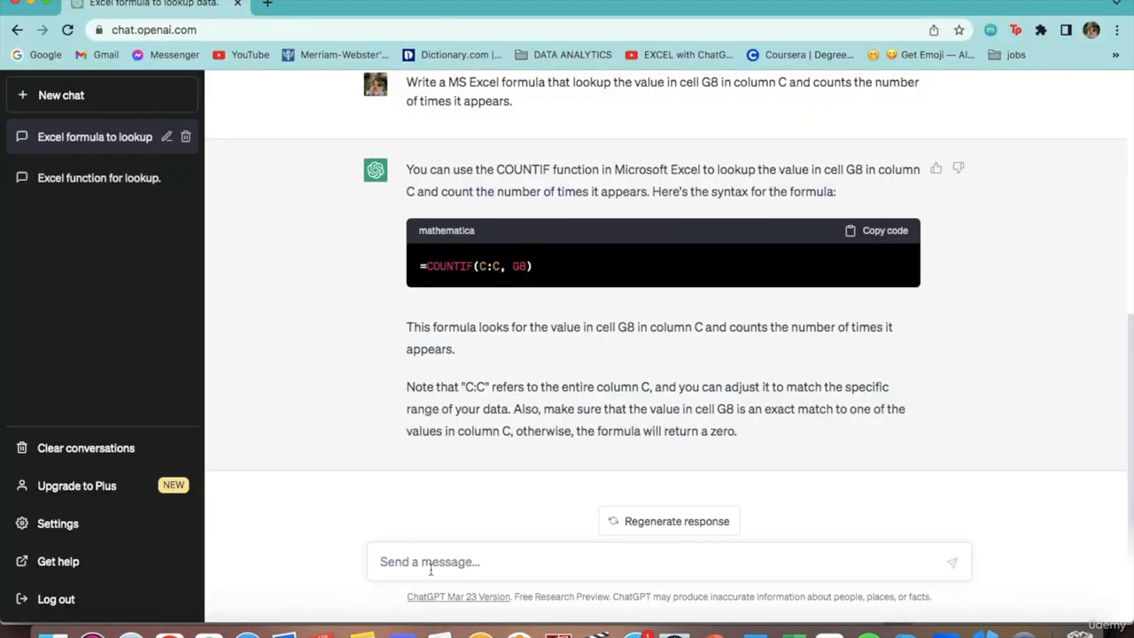
click(80, 448)
click(141, 448)
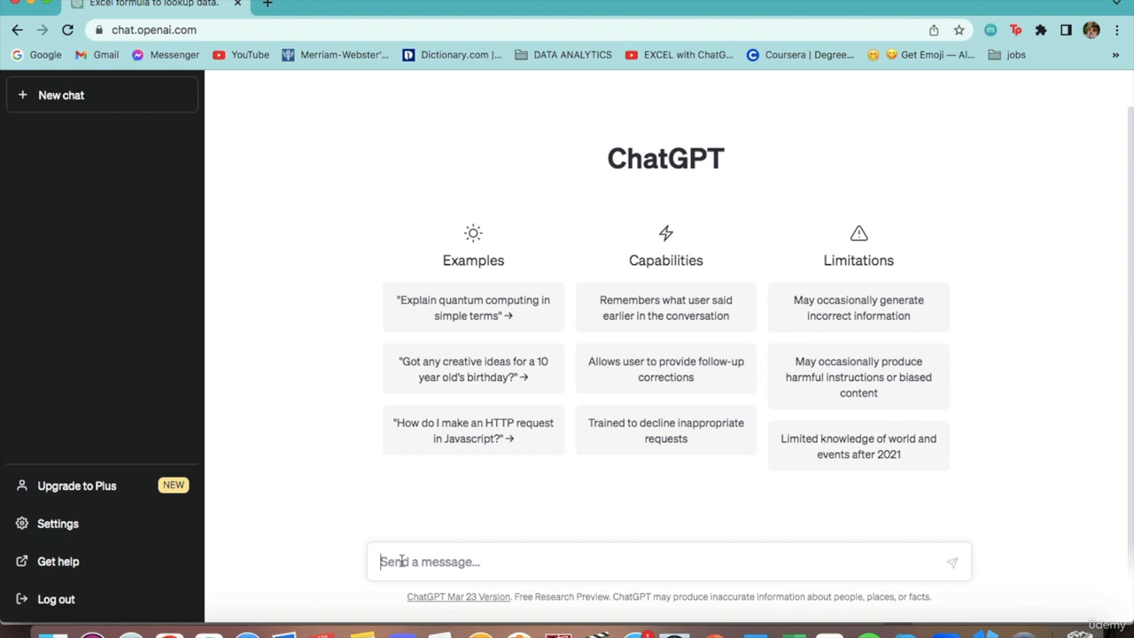
Send the prompt "Write a MS Excel formula that identifies duplicates".
text(Write a MS)
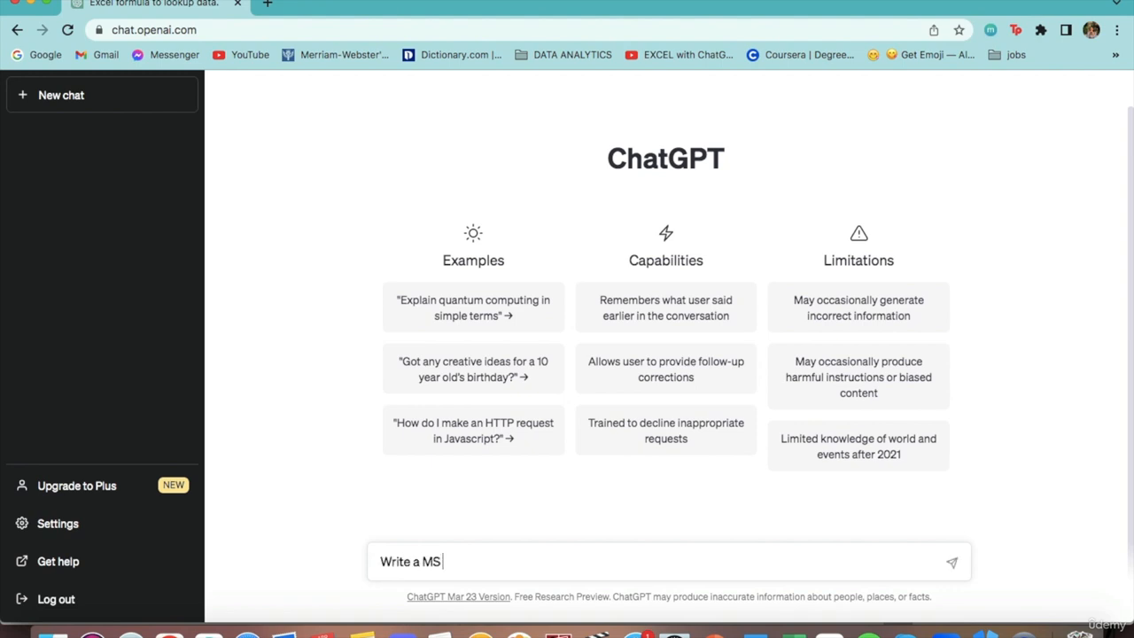
text( Excel formula th)
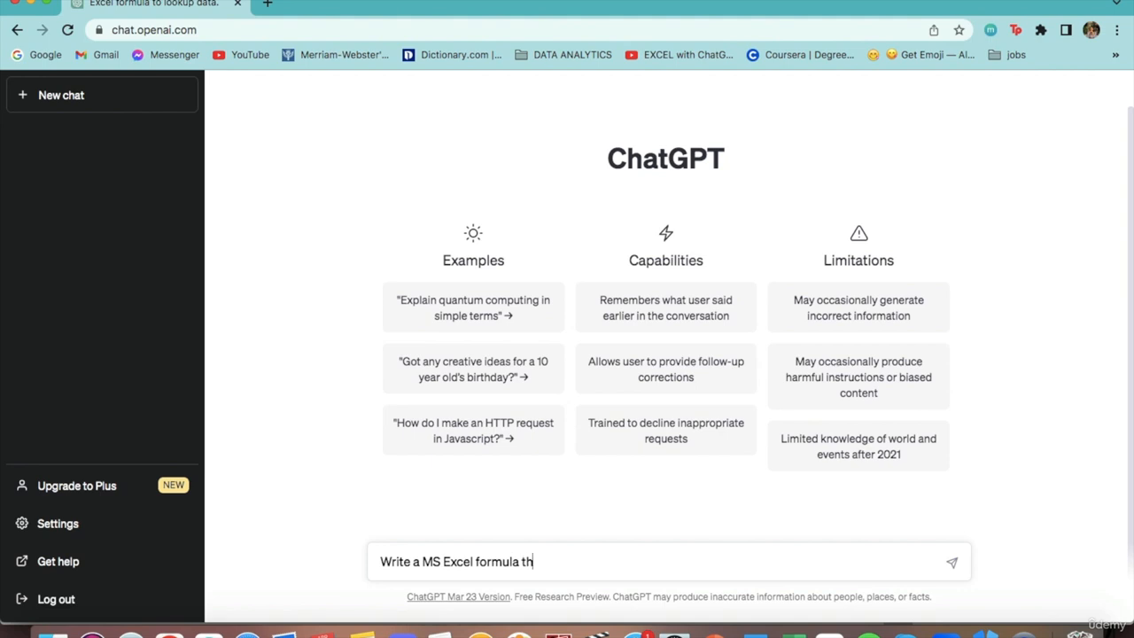
text(at identifies dupli)
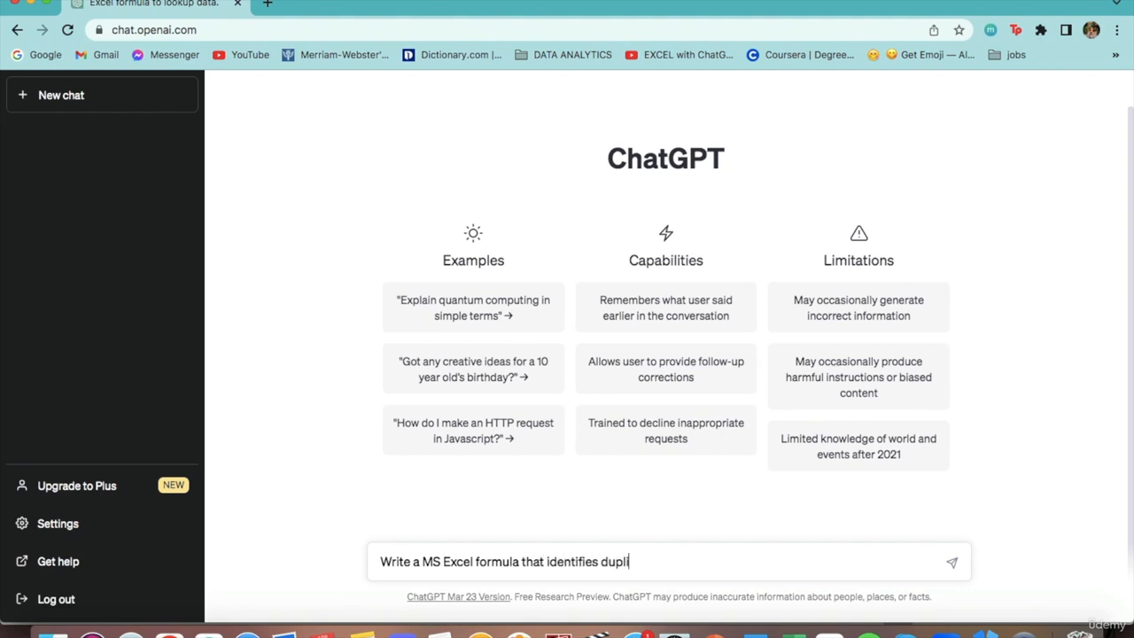
text(cates)
key(Return)
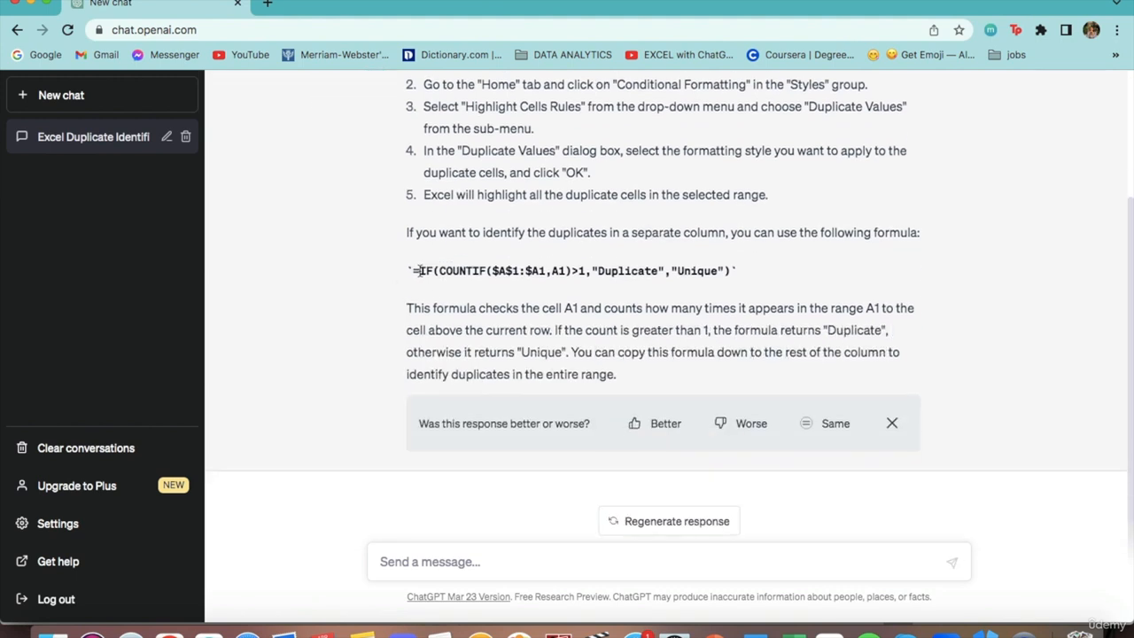
Examine the response's conditional formatting steps and its IF/COUNTIF formula for identifying duplicates in a separate column.
drag(410, 270, 734, 271)
click(687, 271)
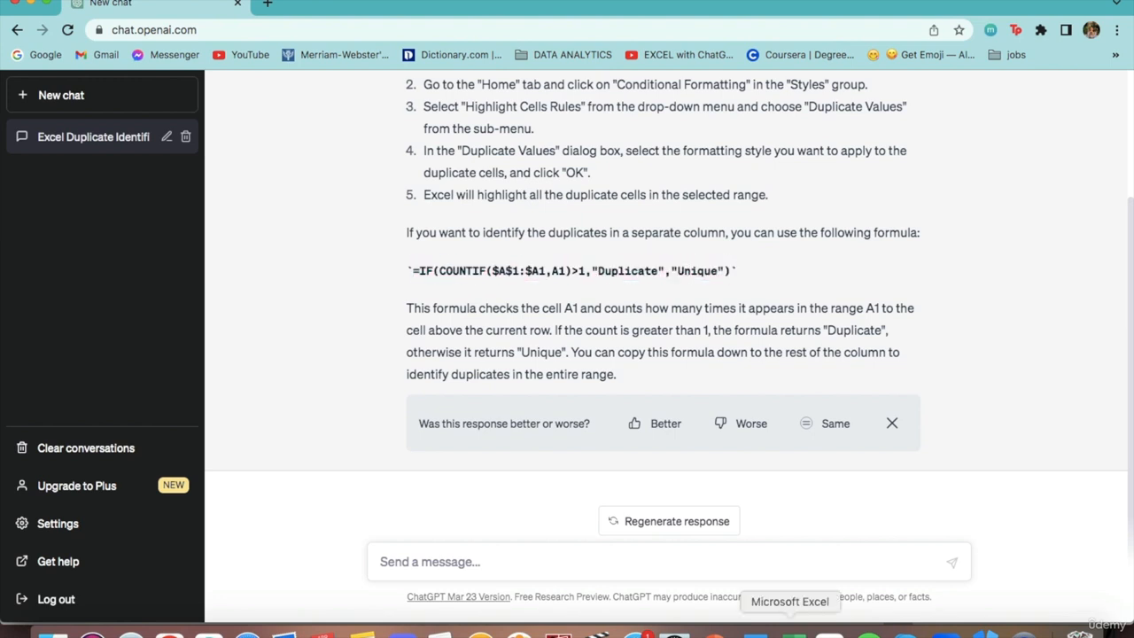
scroll(641, 375, up, 4)
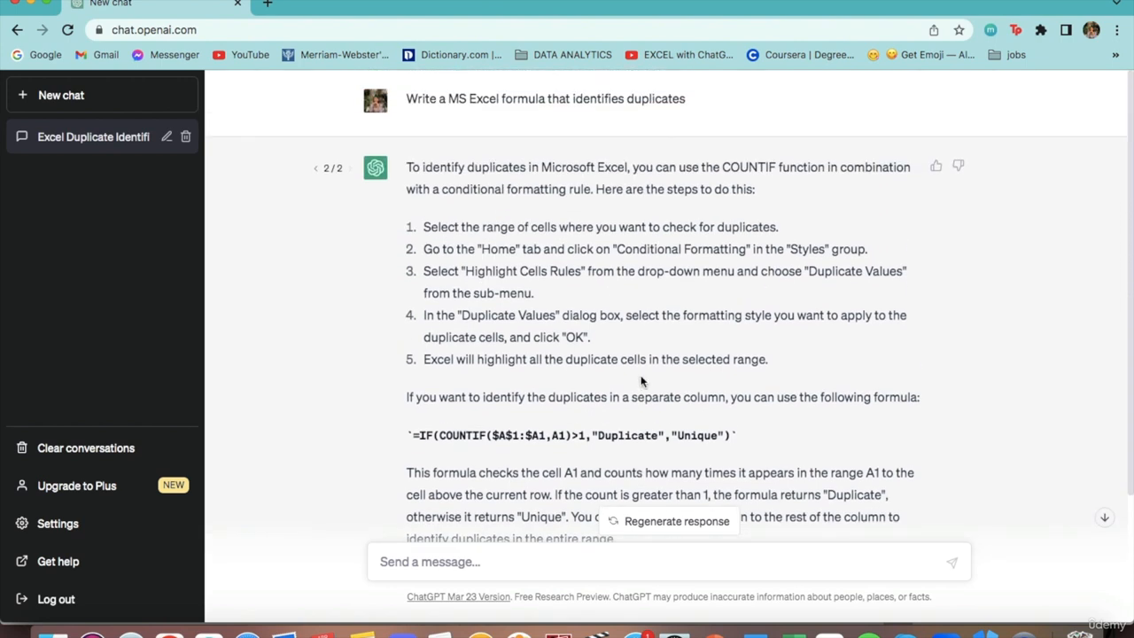
scroll(572, 214, down, 3)
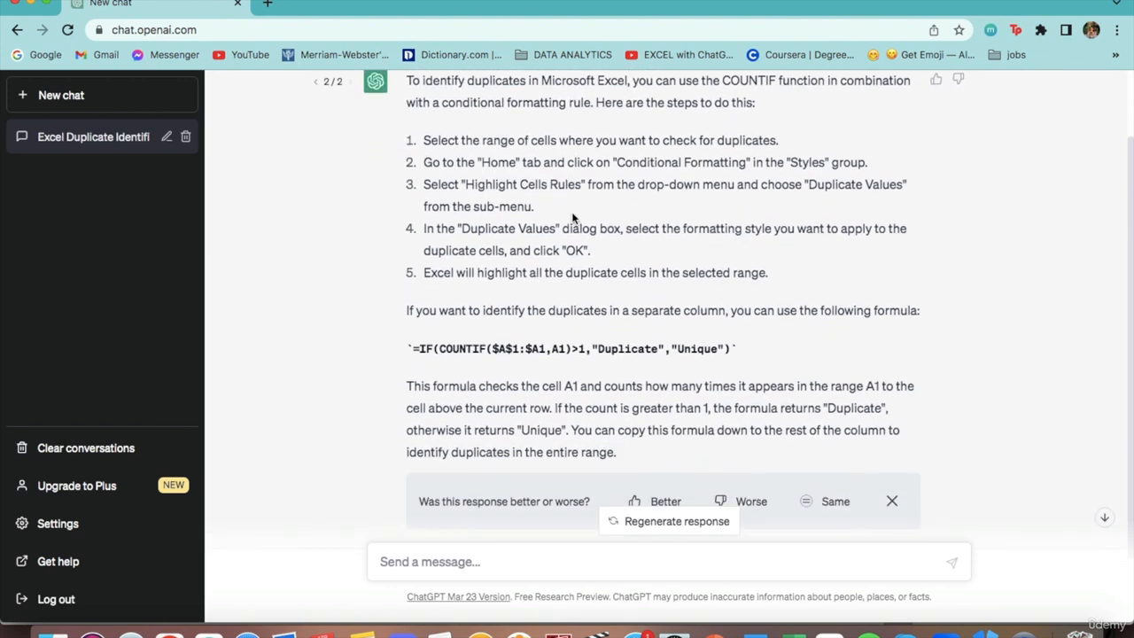
scroll(556, 141, down, 1)
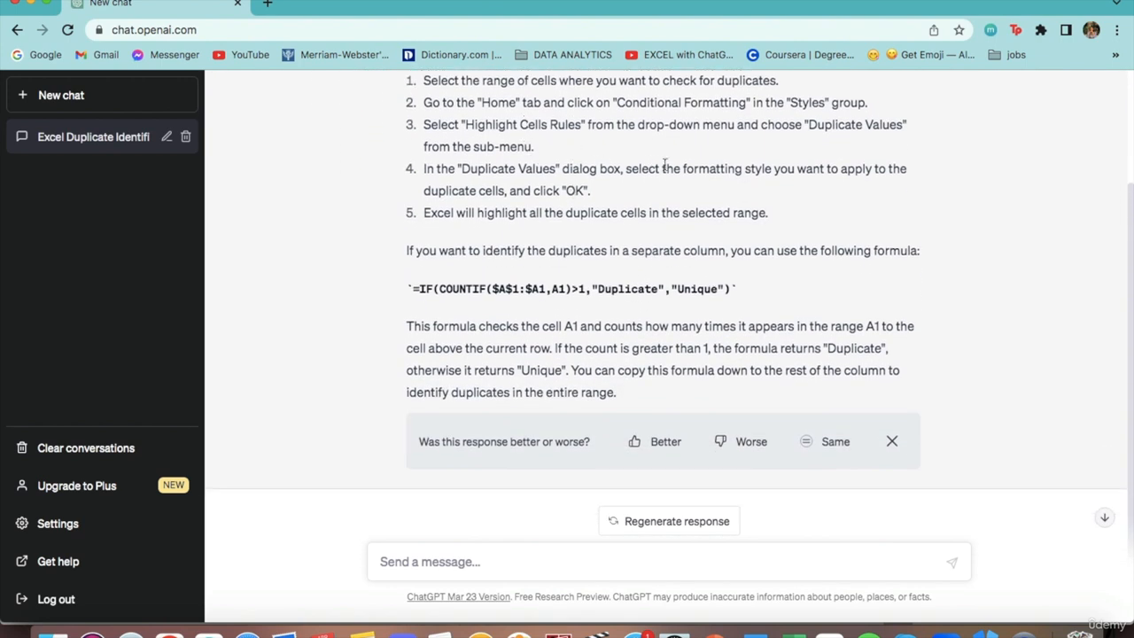
scroll(502, 214, down, 1)
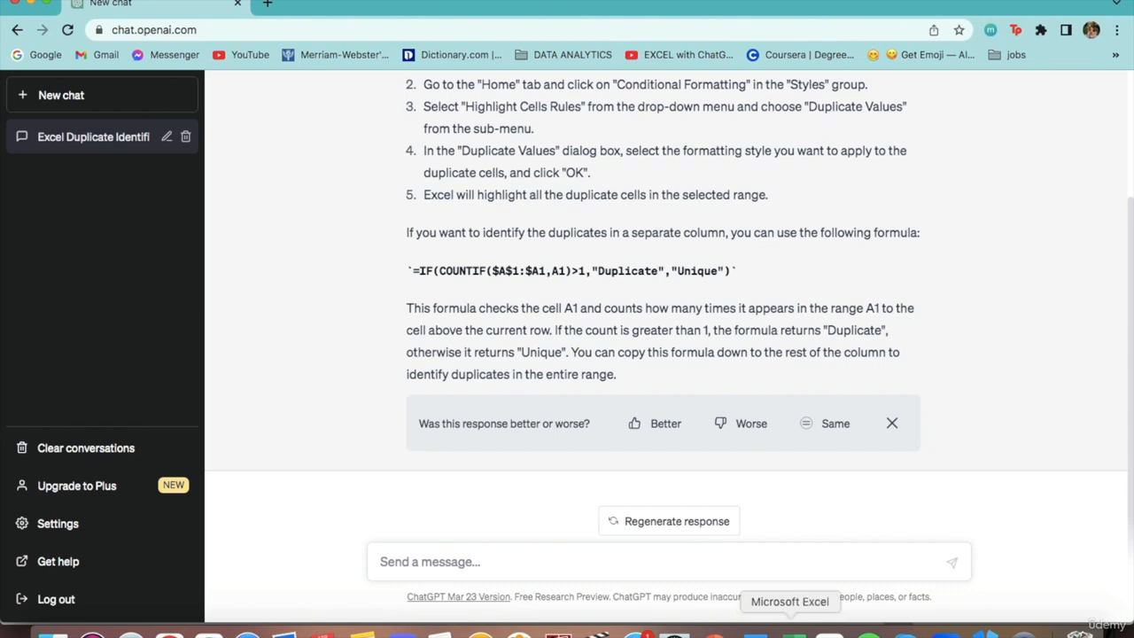
scroll(531, 328, up, 4)
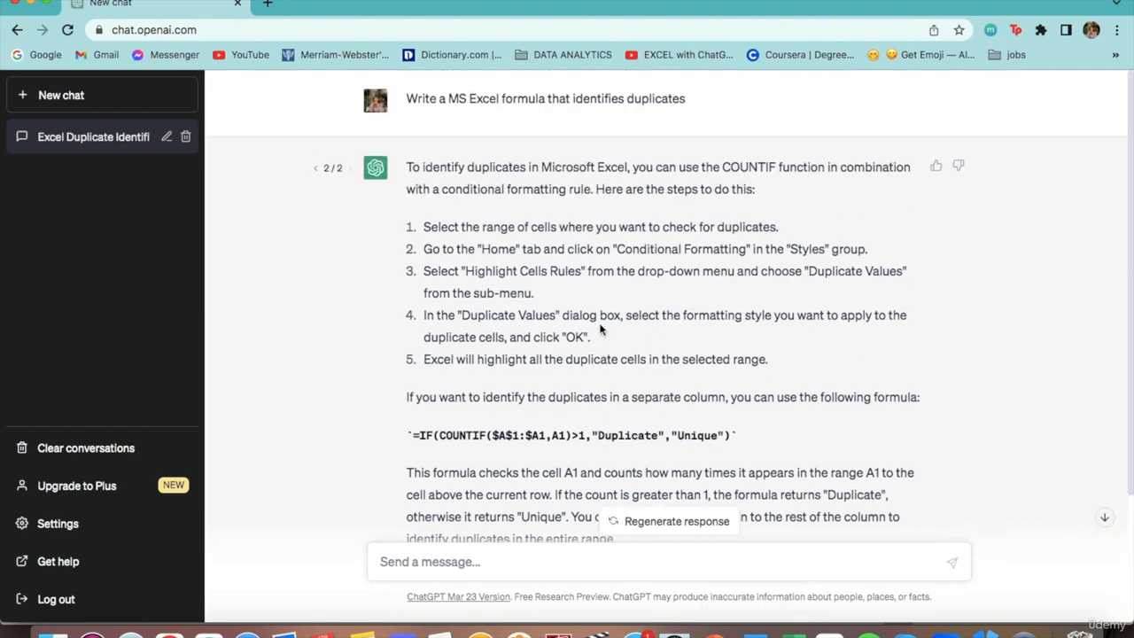
scroll(600, 324, down, 4)
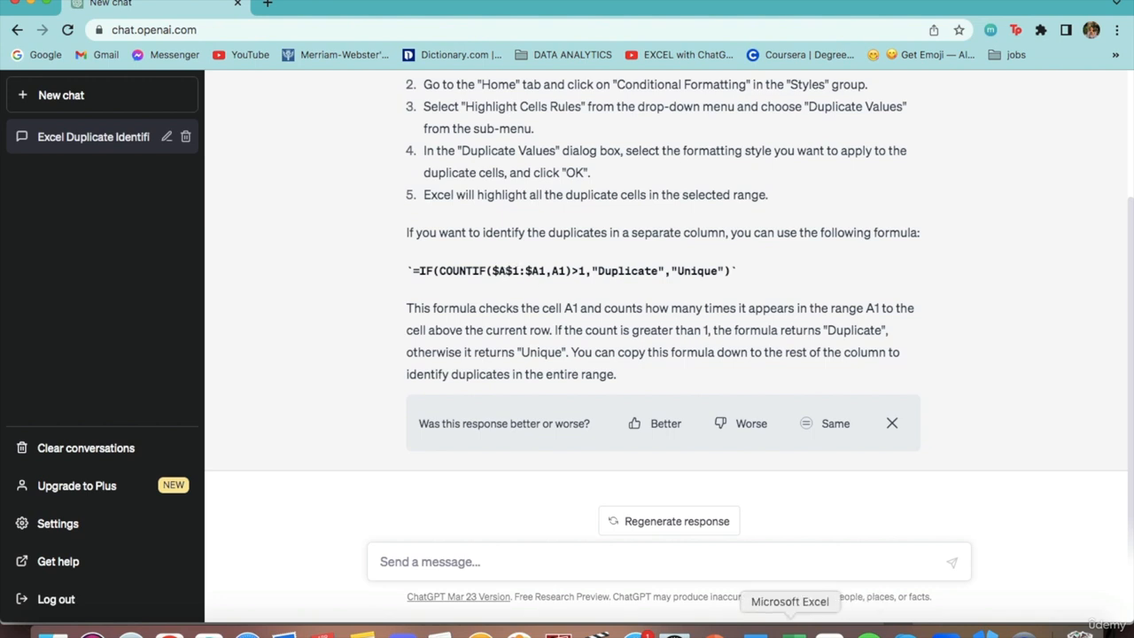
Switch to Excel and paste ChatGPT's IF/COUNTIF duplicate formula into E7 of the 8.2 COUNTIF sheet, setting its range to $C$7:$C20.
scroll(640, 267, up, 4)
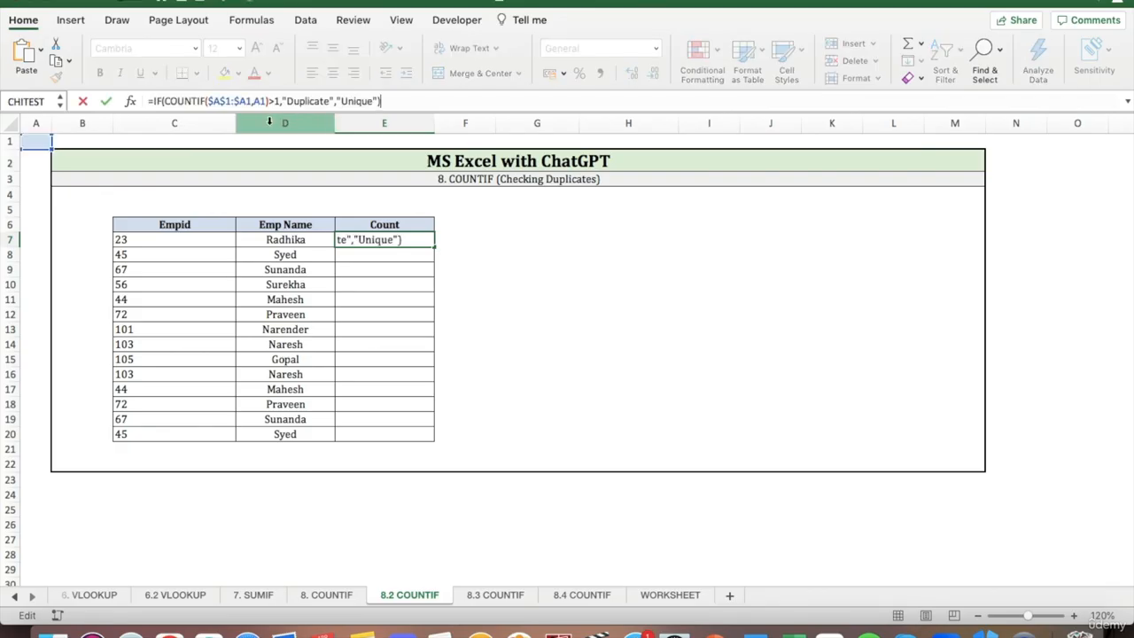
click(238, 101)
click(219, 101)
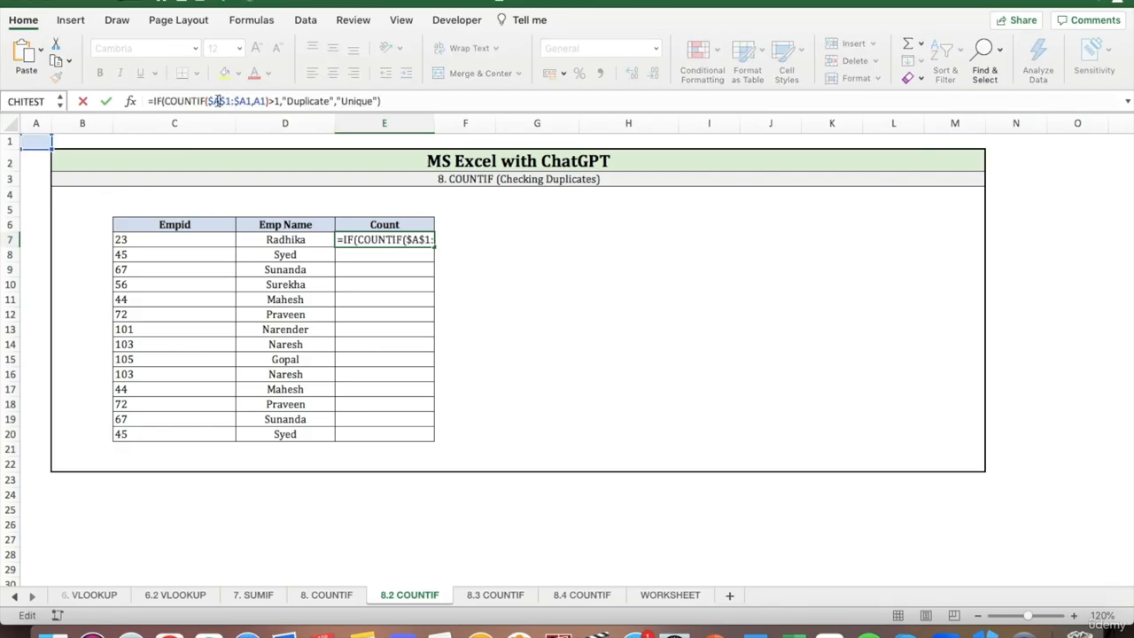
key(BackSpace)
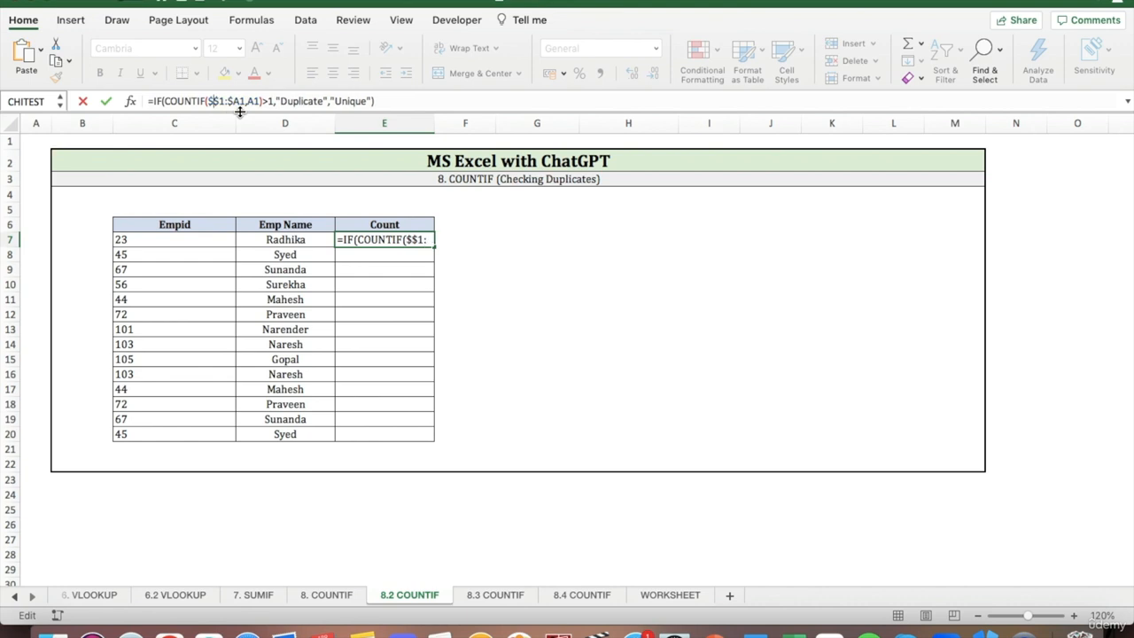
text(C)
key(BackSpace)
text(7)
key(Right)
key(Right)
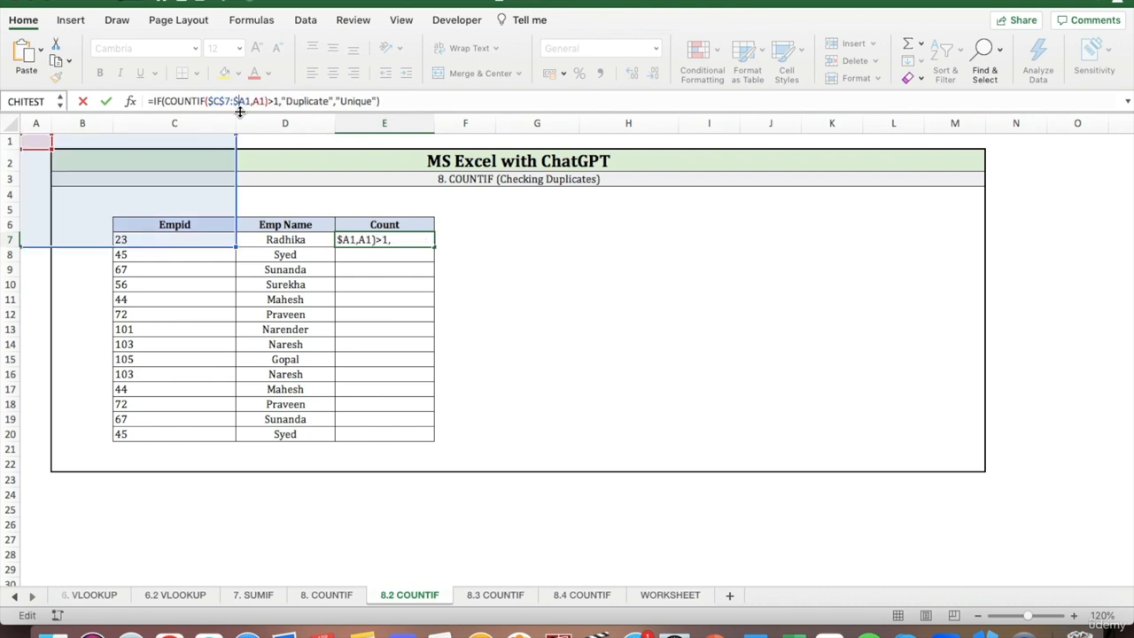
key(BackSpace)
text(C)
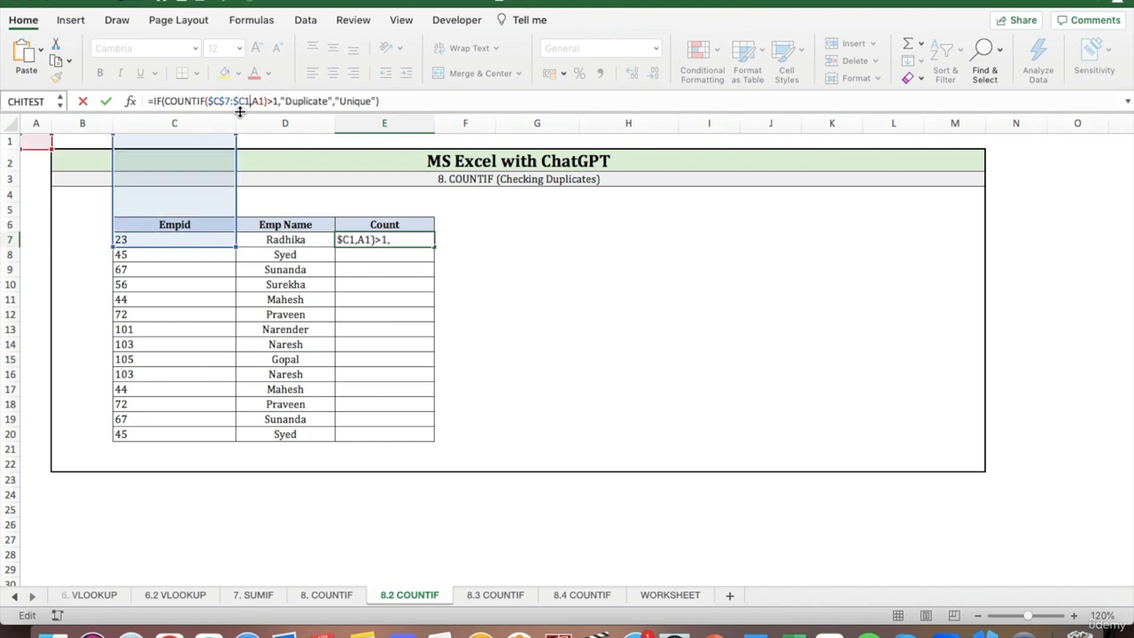
key(BackSpace)
text(20)
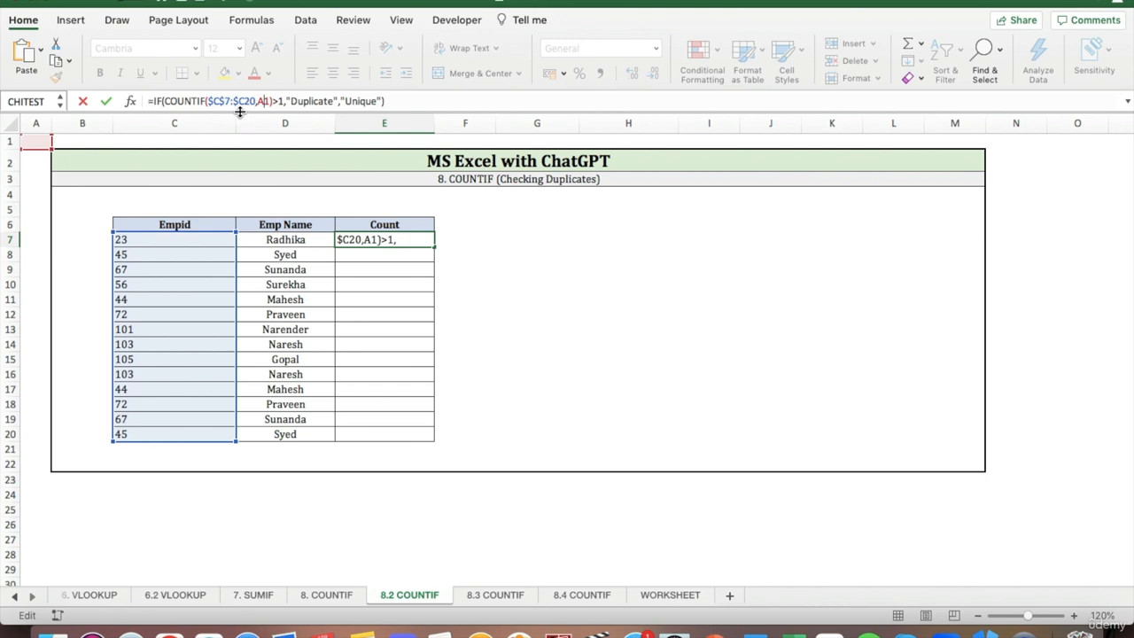
Set the COUNTIF criterion to C7, enter the formula in E7 and fill it down to E20.
key(BackSpace)
key(BackSpace)
text(C7)
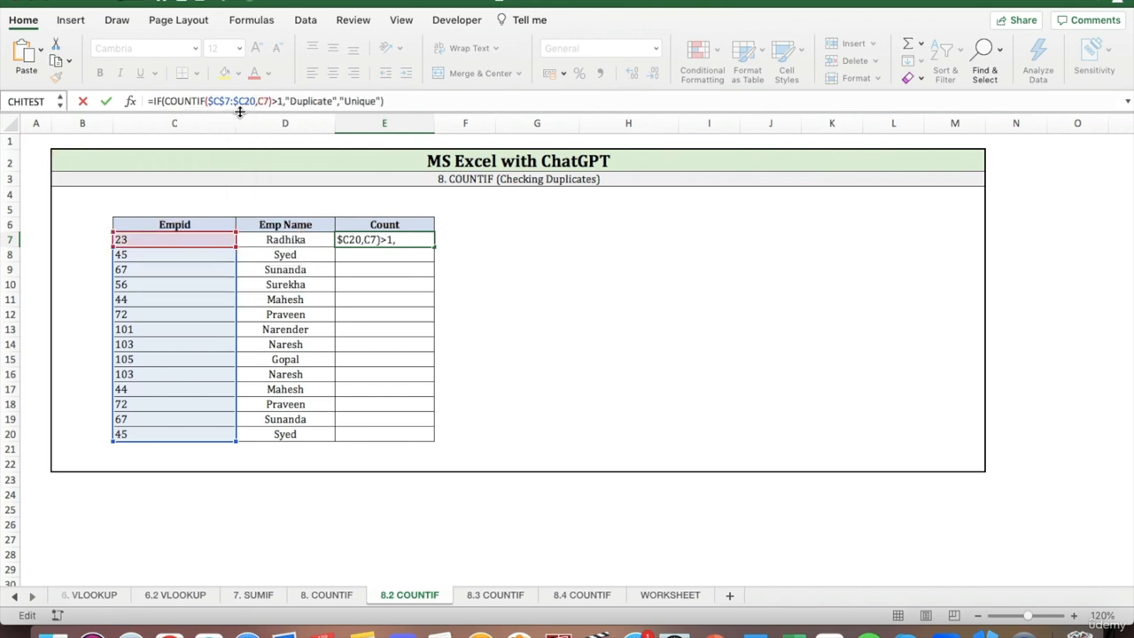
key(Return)
key(Up)
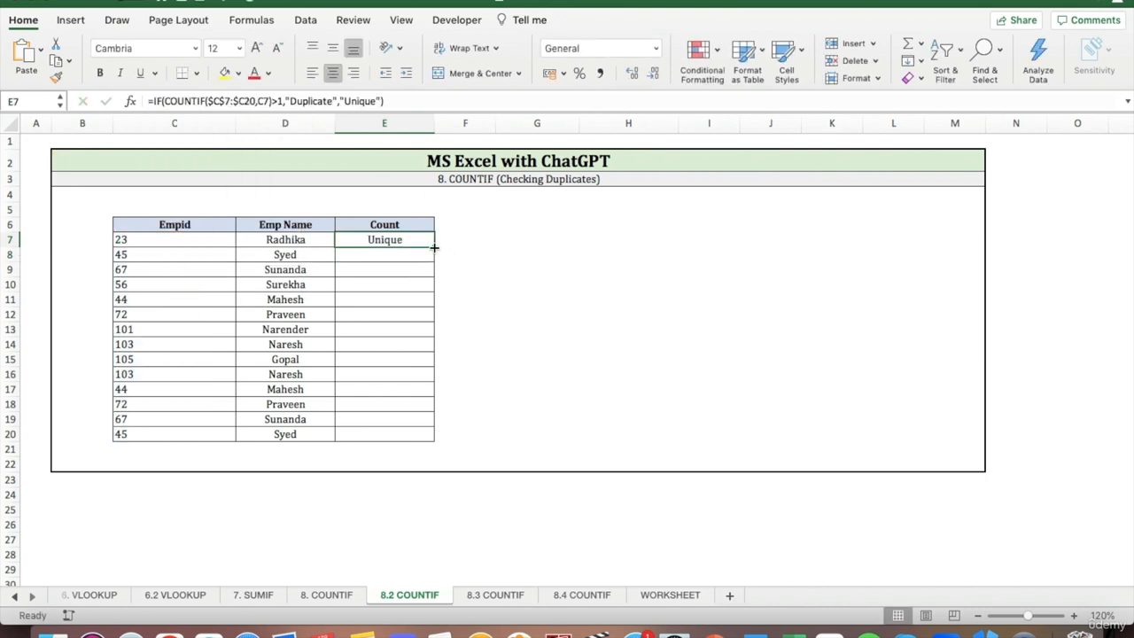
drag(434, 247, 434, 439)
click(511, 311)
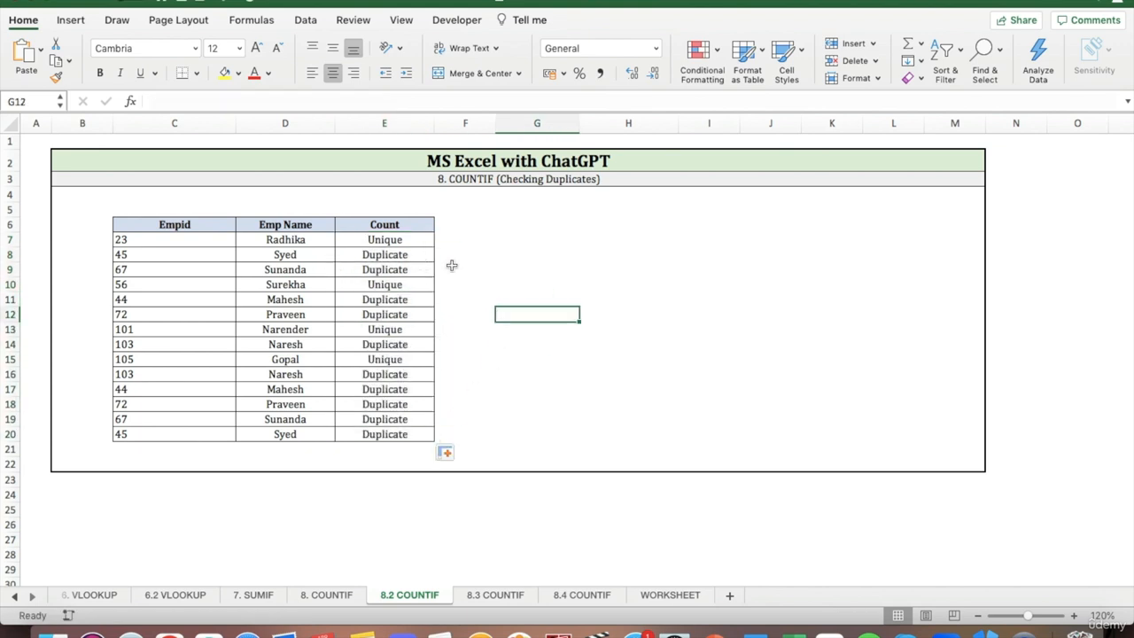
Check the duplicate labels against the repeated Empid values 45 and 67 in column C.
click(532, 245)
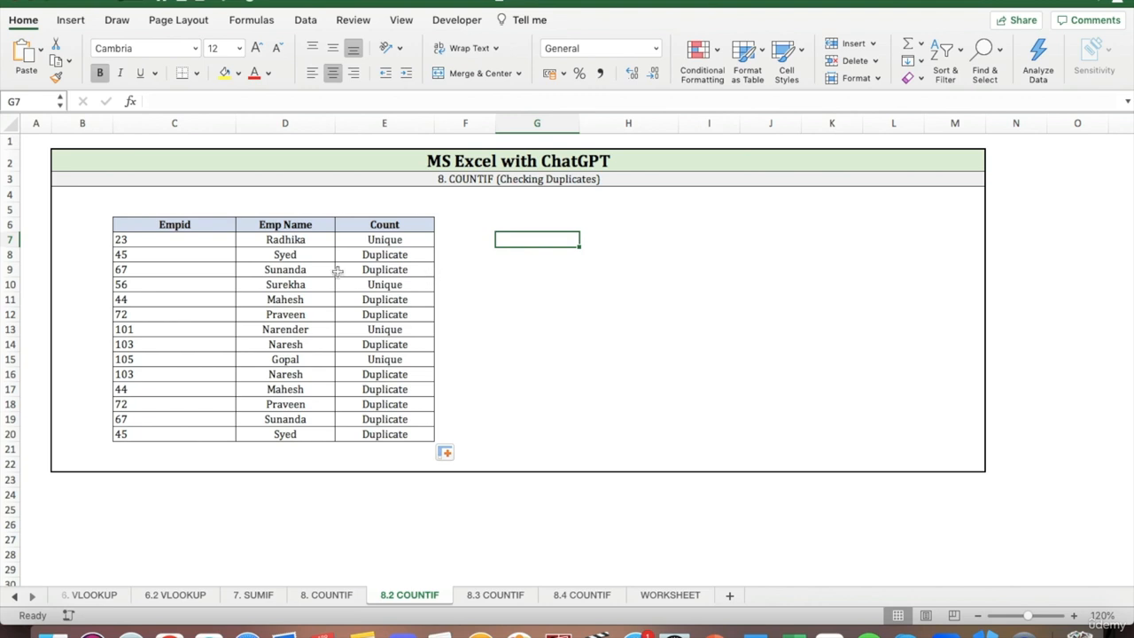
click(225, 257)
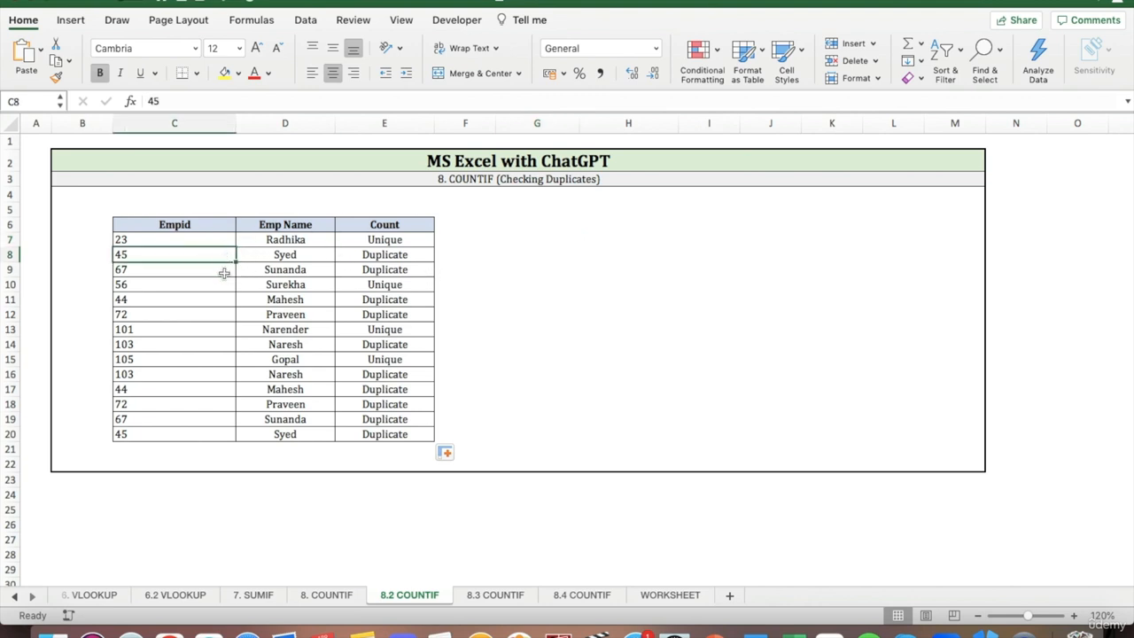
click(208, 432)
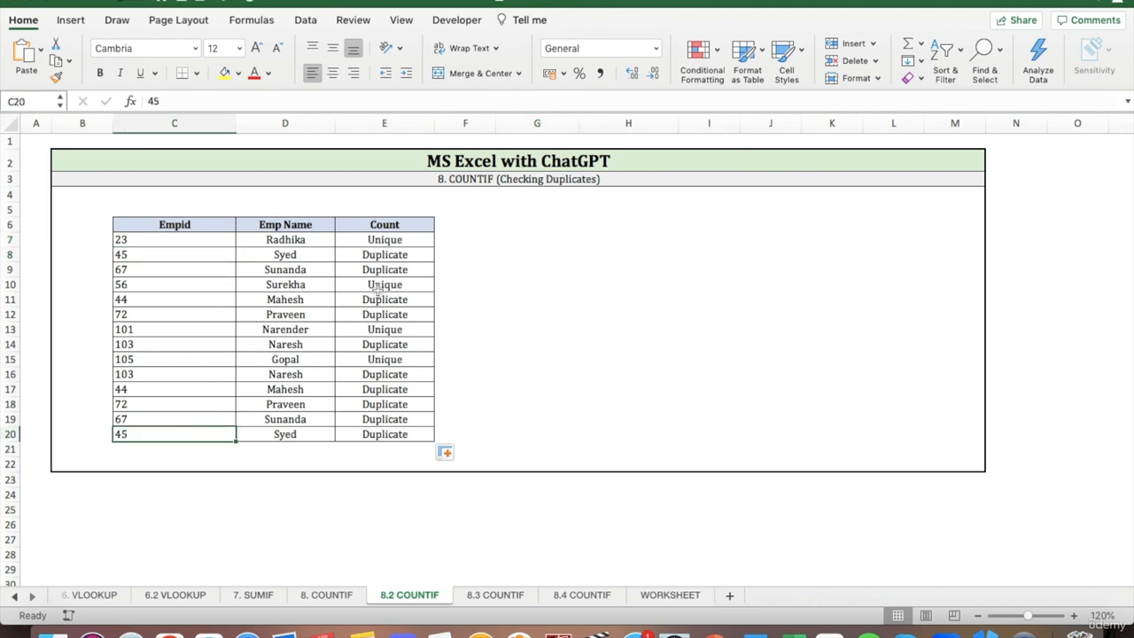
click(221, 278)
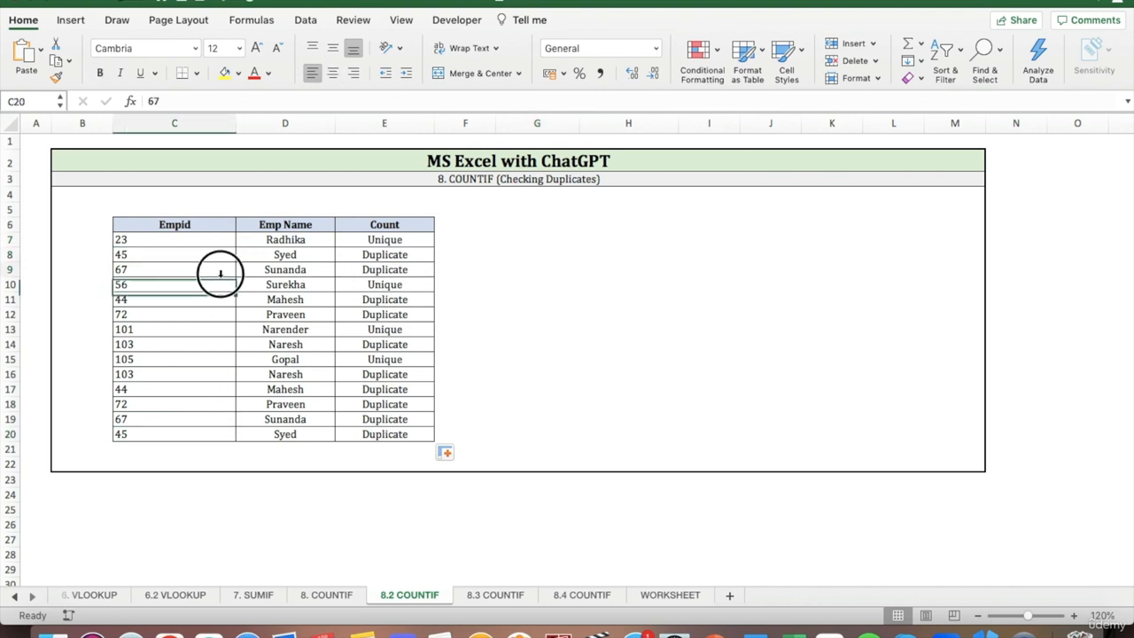
click(200, 415)
click(486, 275)
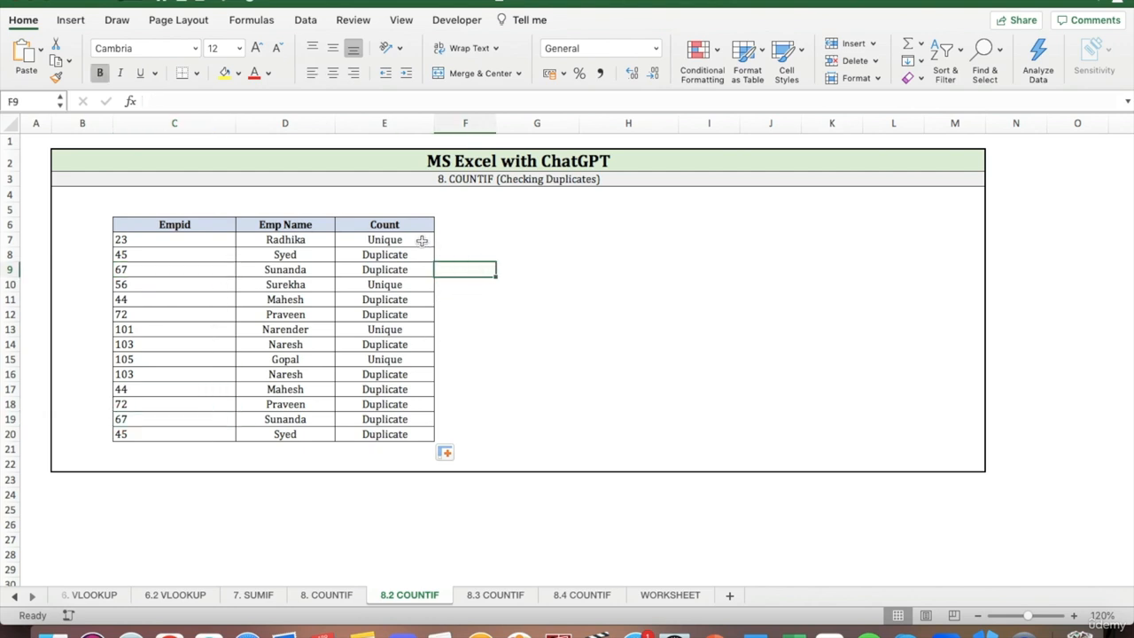
Fill the "Unique" cells E7, E10, E13 and E15 in the Count column with yellow.
click(419, 241)
click(226, 74)
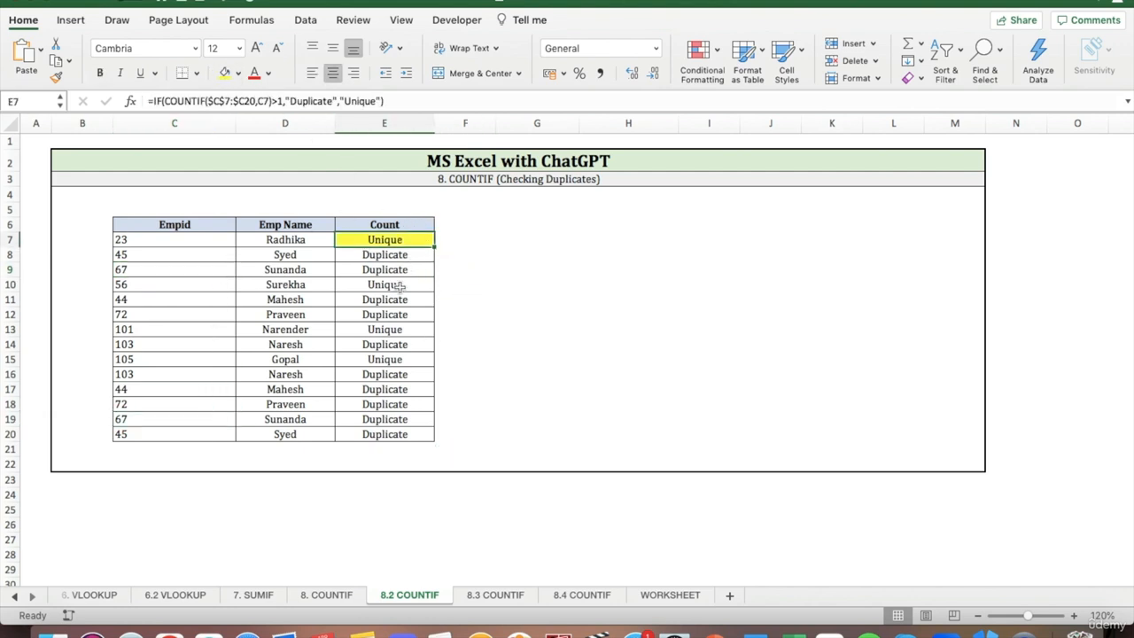
click(399, 287)
click(226, 74)
click(409, 331)
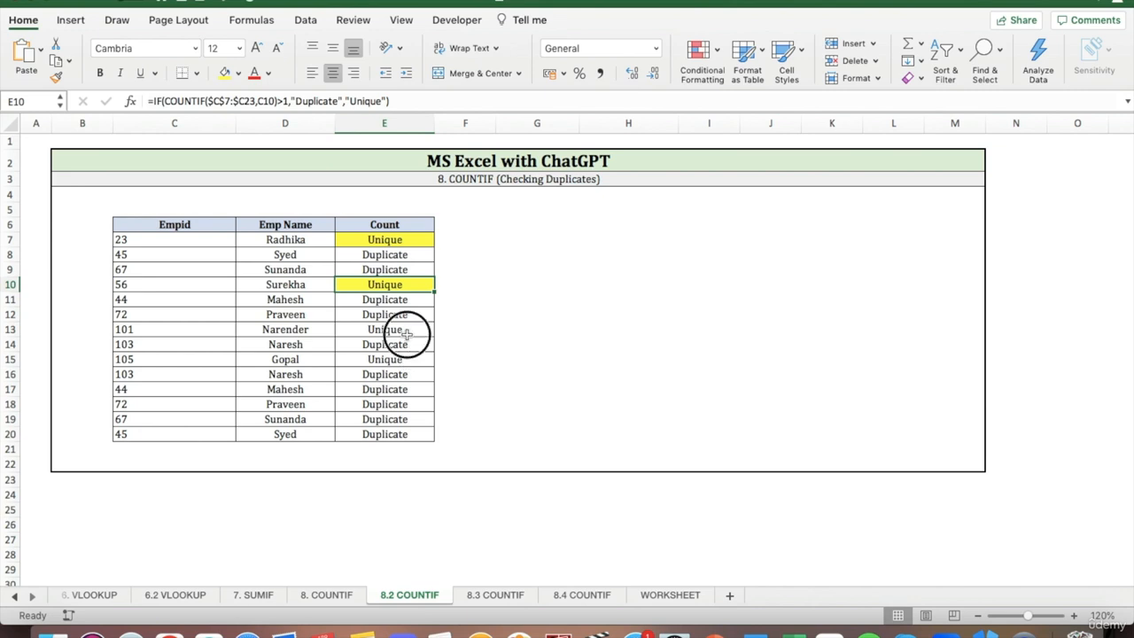
click(225, 74)
click(390, 359)
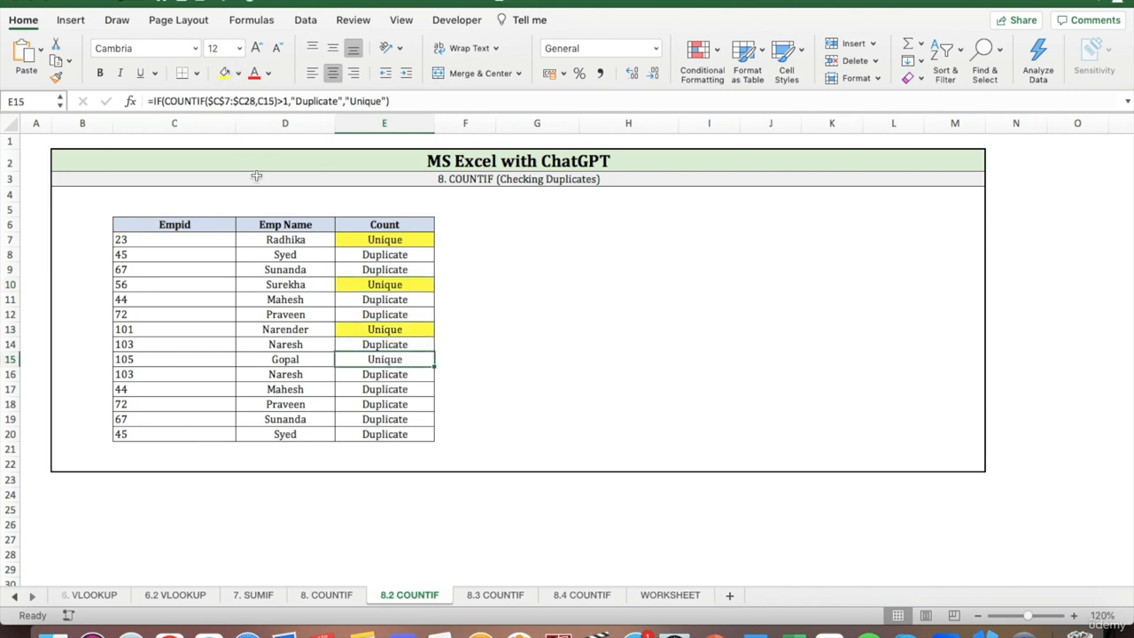
click(226, 74)
click(567, 310)
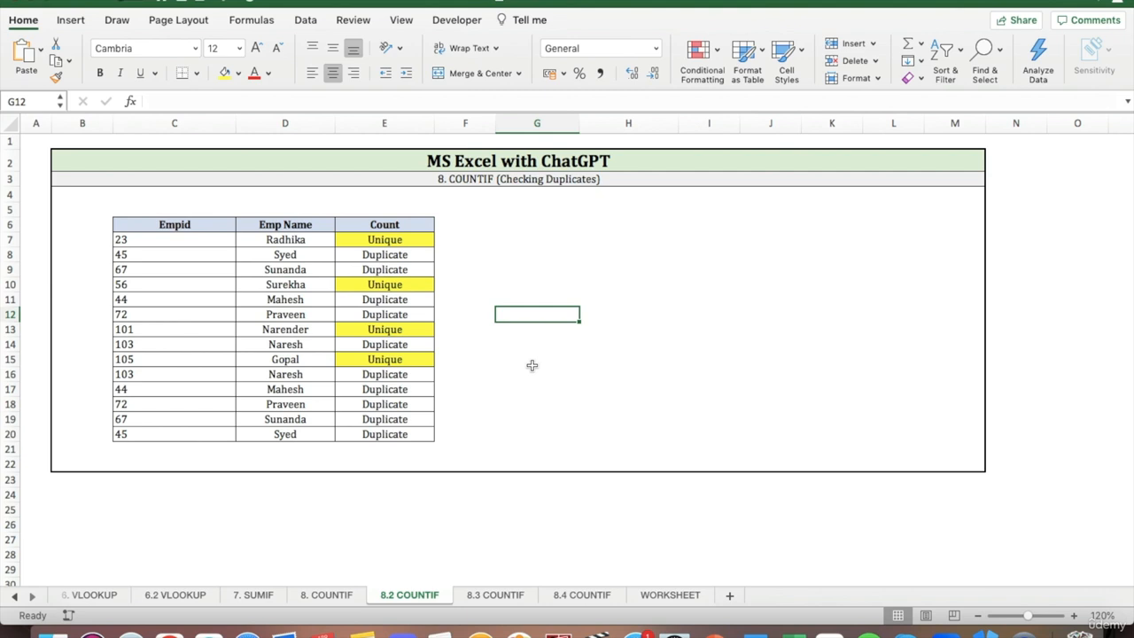
click(415, 239)
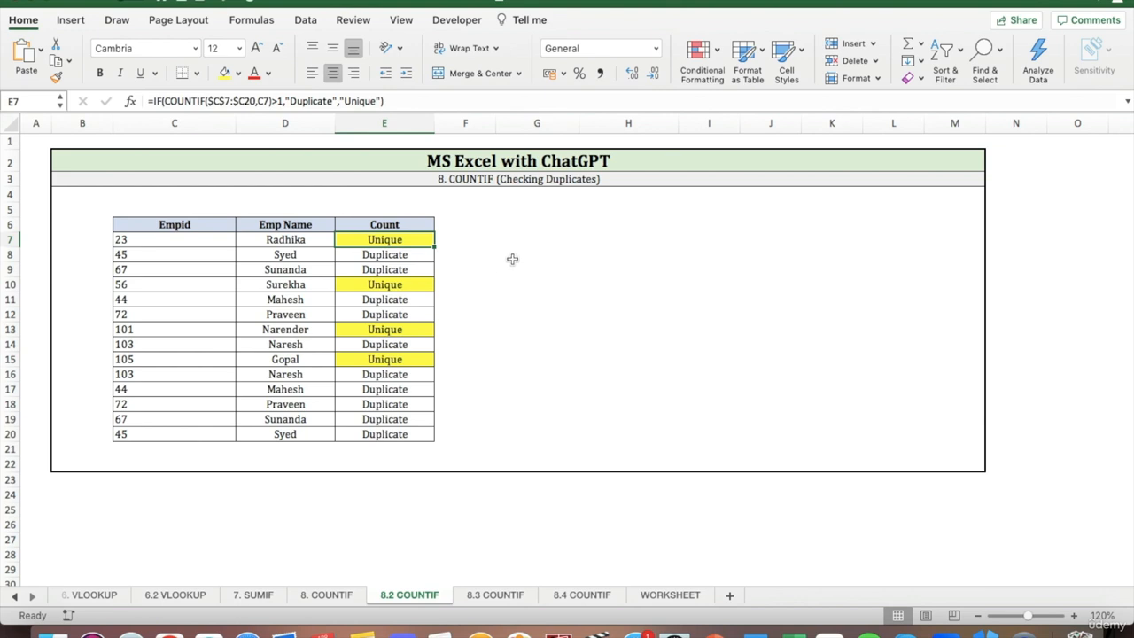
click(512, 255)
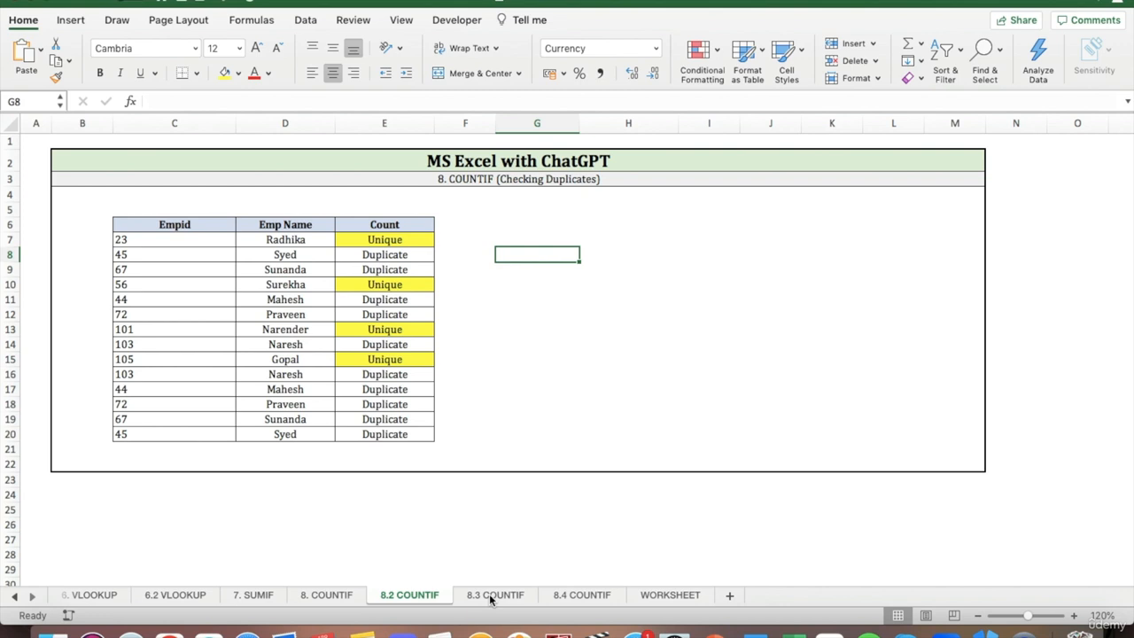
Open the 8.3 COUNTIF sheet, then switch to ChatGPT and send the prompt "Write a MS Excel formula that removes duplicates".
click(494, 595)
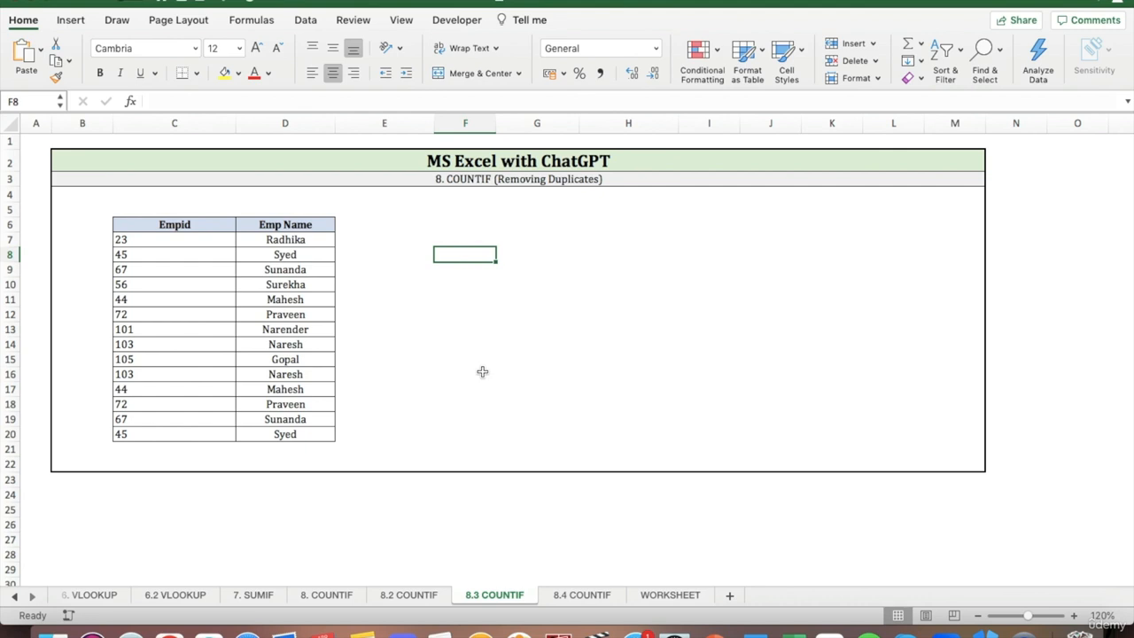
click(168, 634)
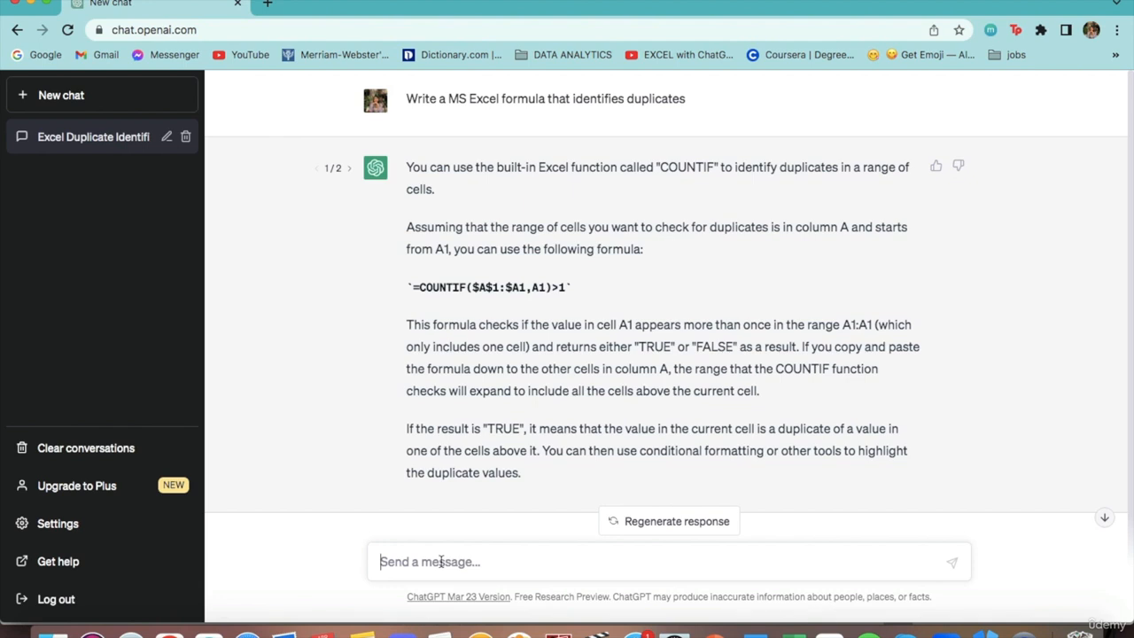
text(Write. A)
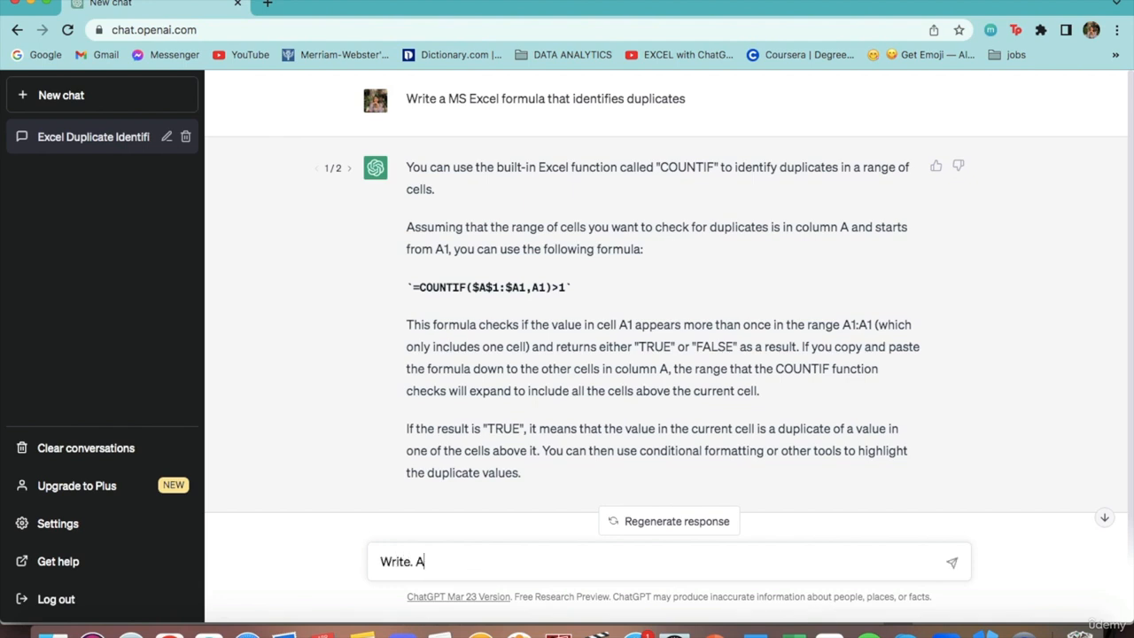
key(super+a)
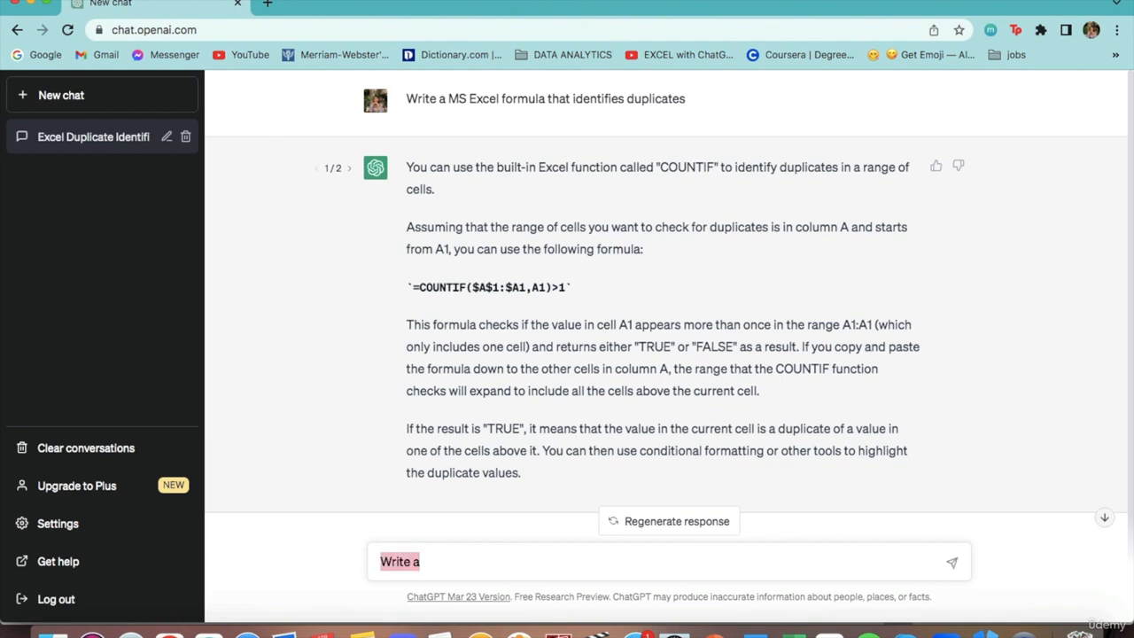
text(Write a MS Excel formula th)
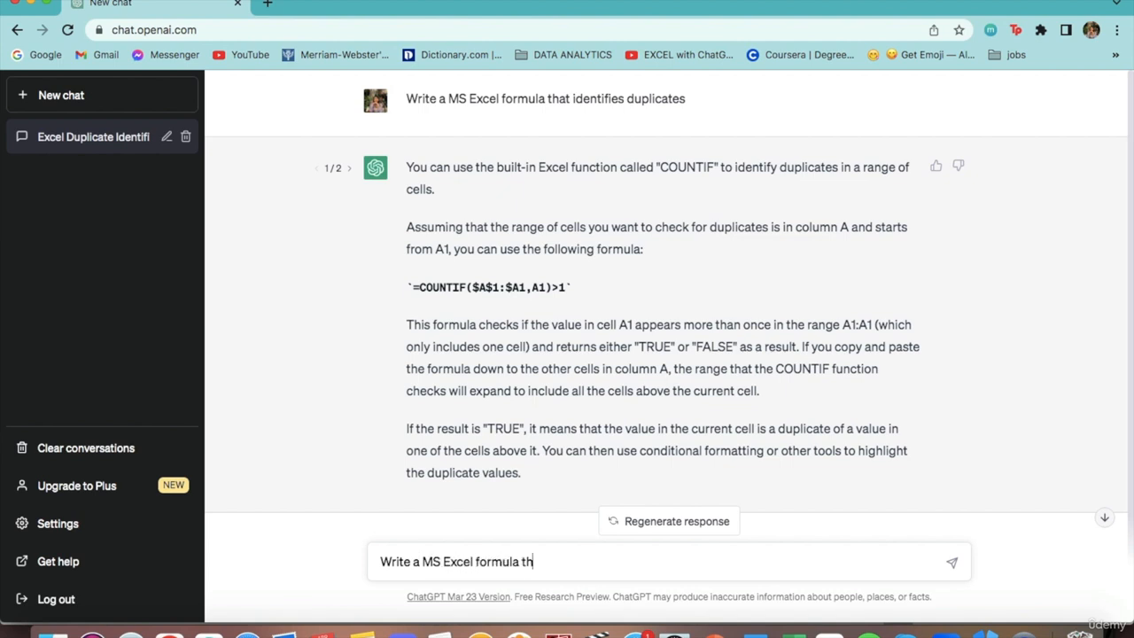
text(at removes duplicates)
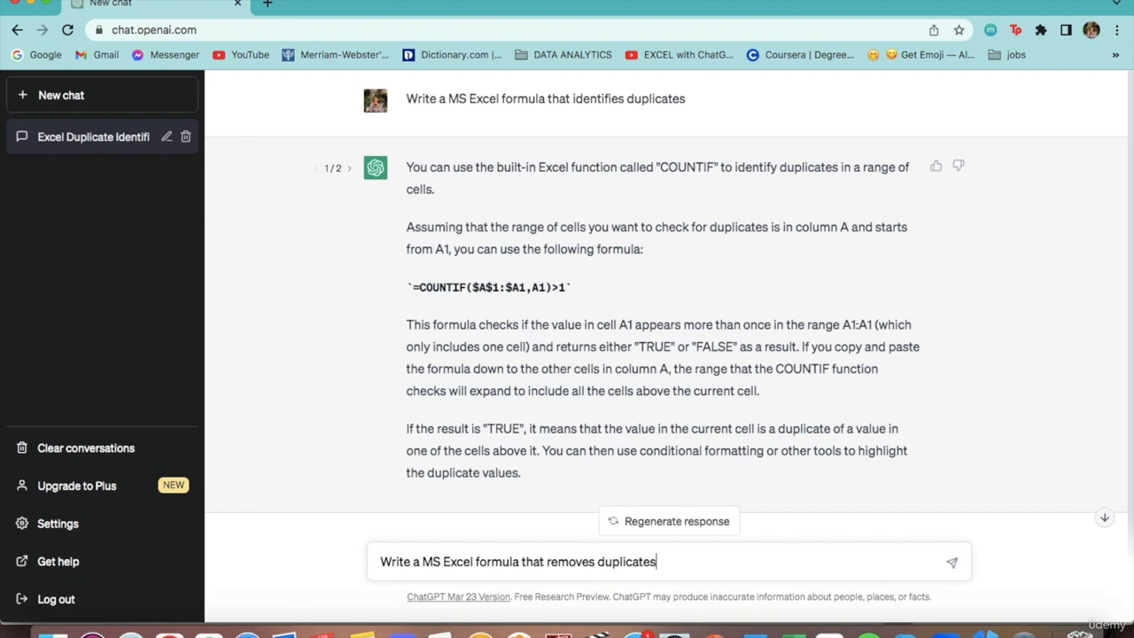
key(Return)
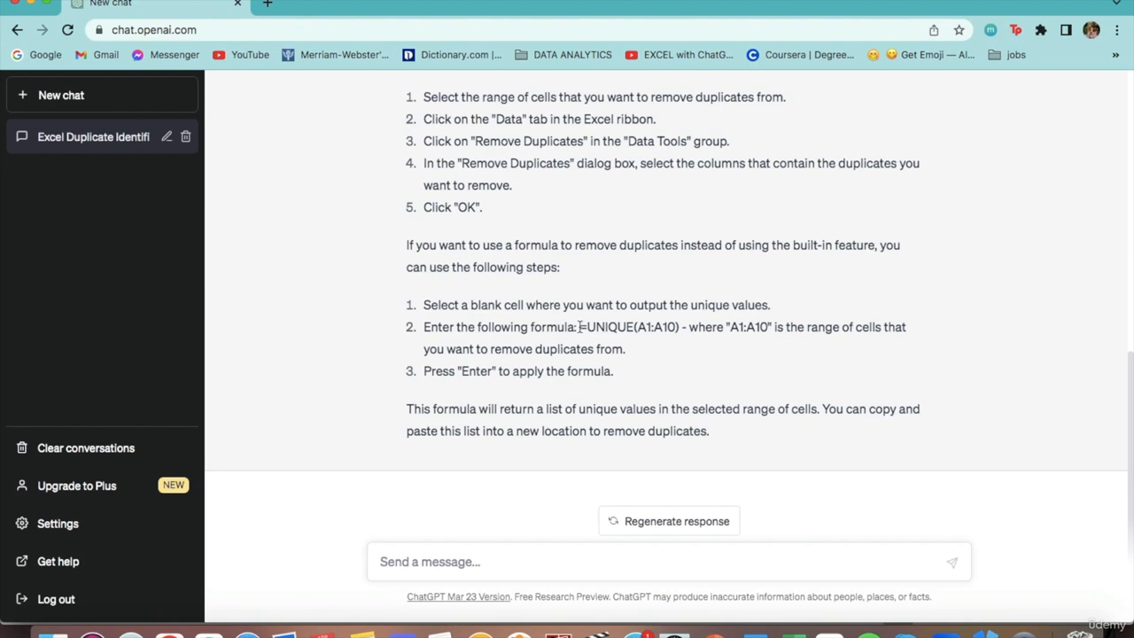
Copy the formula =UNIQUE(A1:A10) from ChatGPT's response and paste it into F7 of the 8.3 COUNTIF sheet in Excel.
drag(579, 326, 681, 325)
key(super+c)
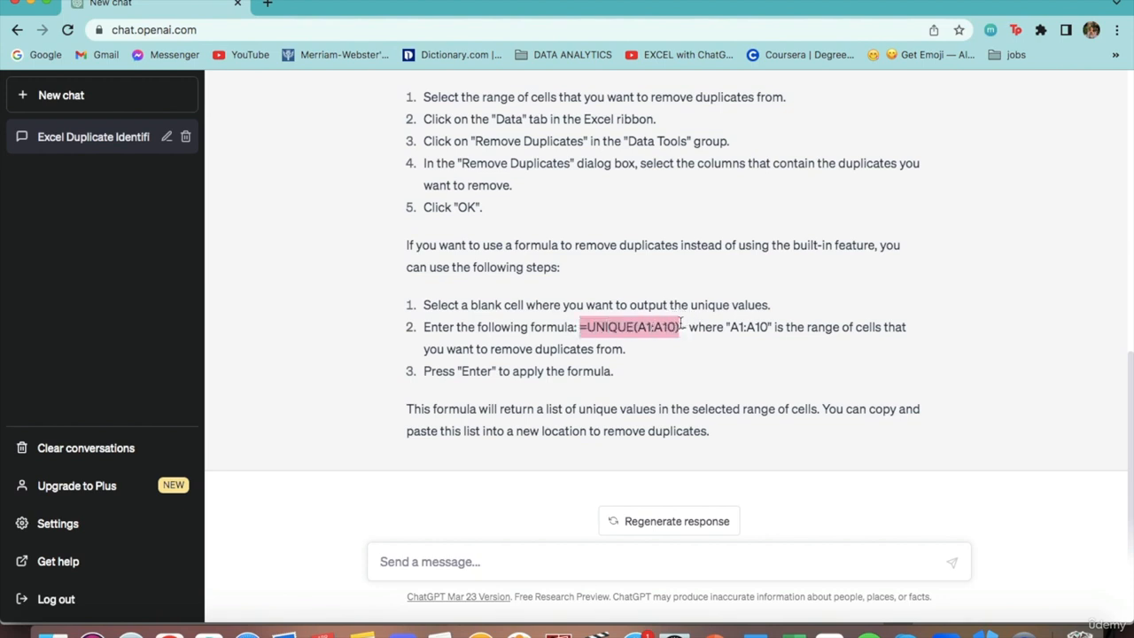
click(671, 326)
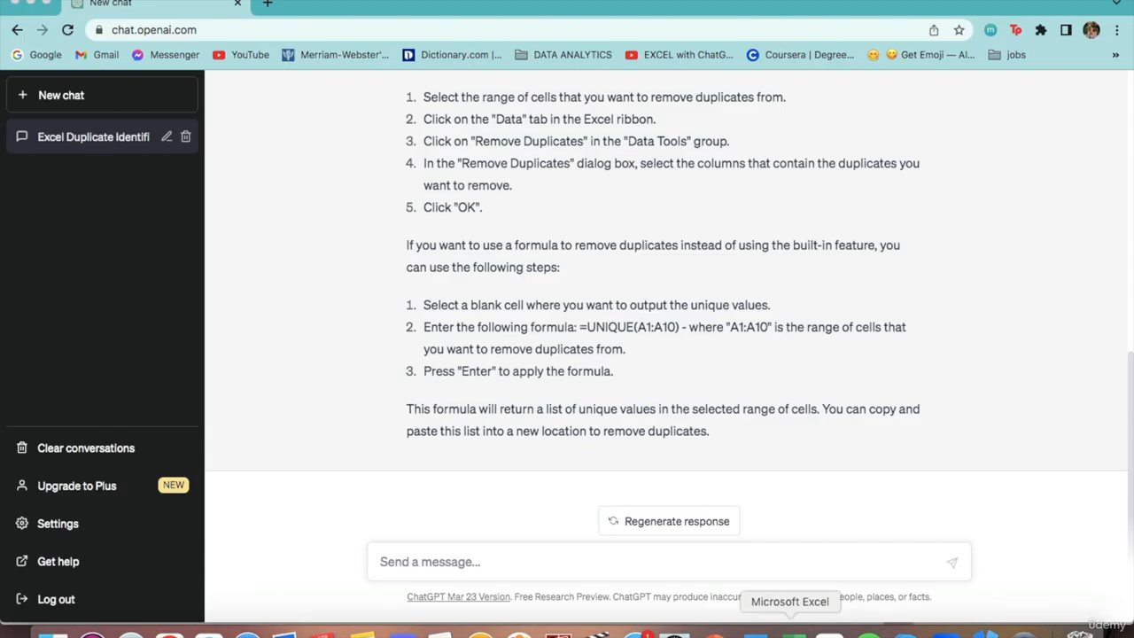
click(791, 631)
click(436, 237)
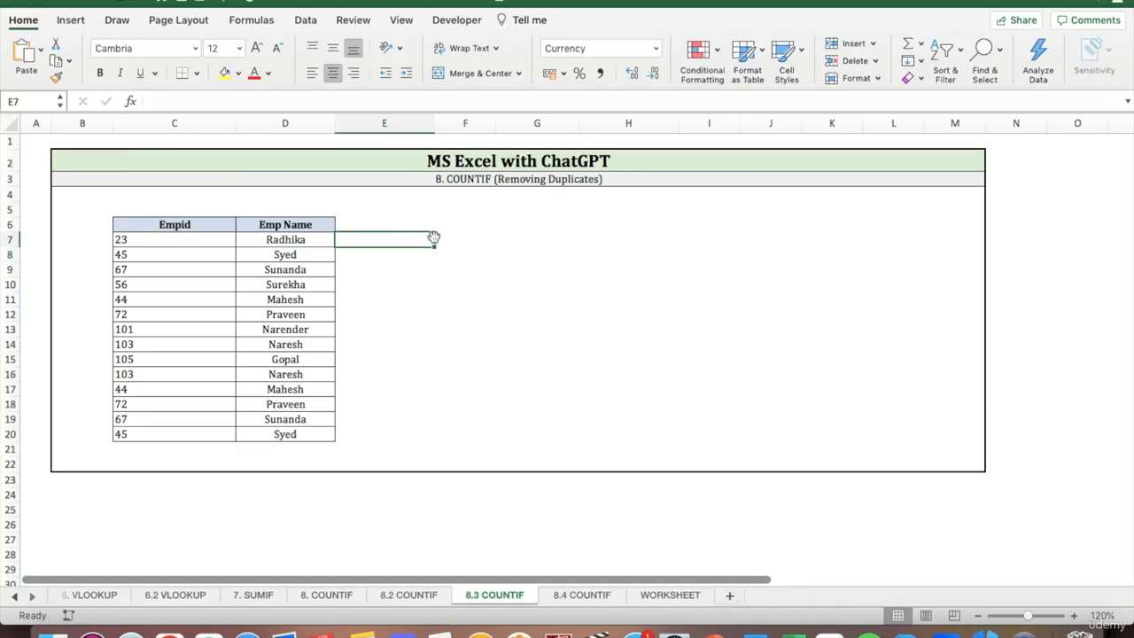
click(358, 100)
key(super+v)
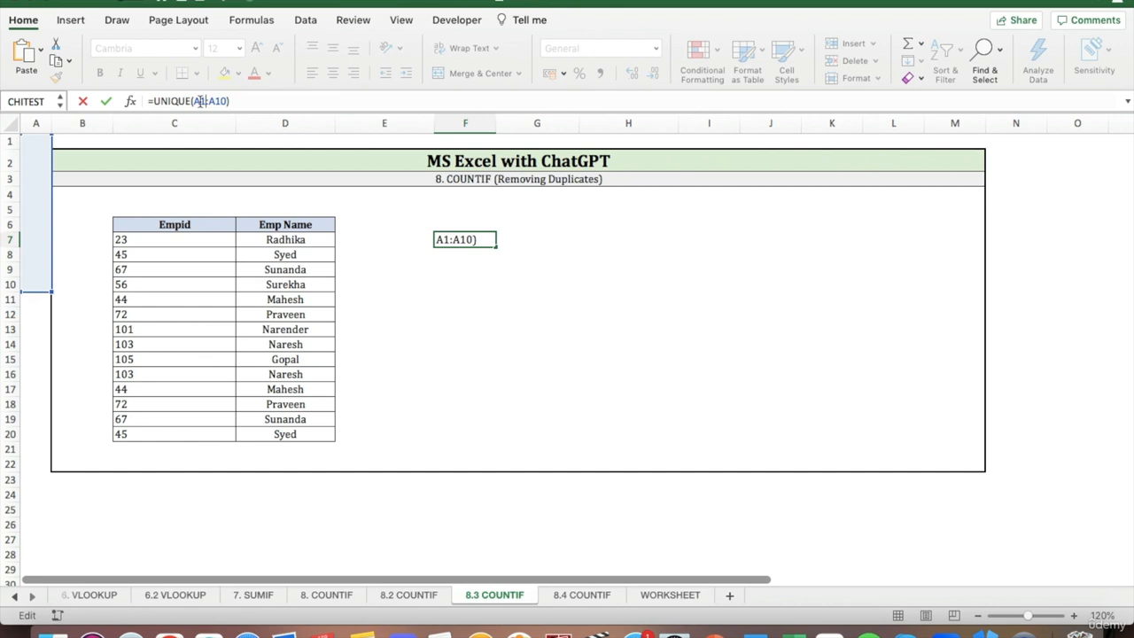
Change the range in F7's formula so it reads =UNIQUE(C7:C20), covering the Empid column.
key(BackSpace)
key(BackSpace)
text(C)
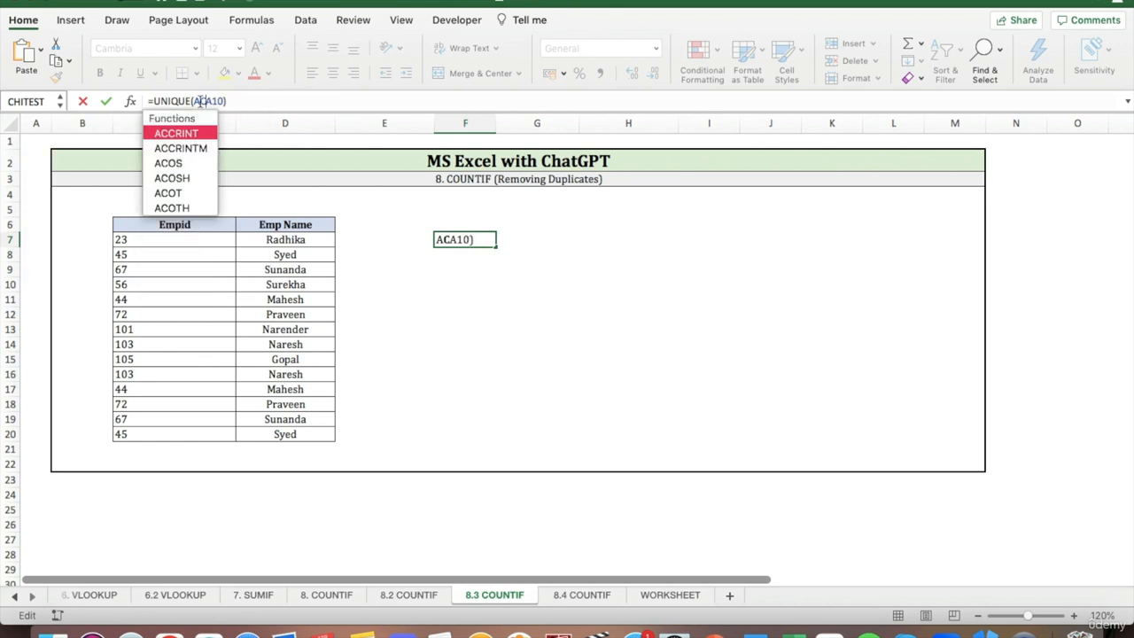
key(BackSpace)
key(BackSpace)
text(C7:)
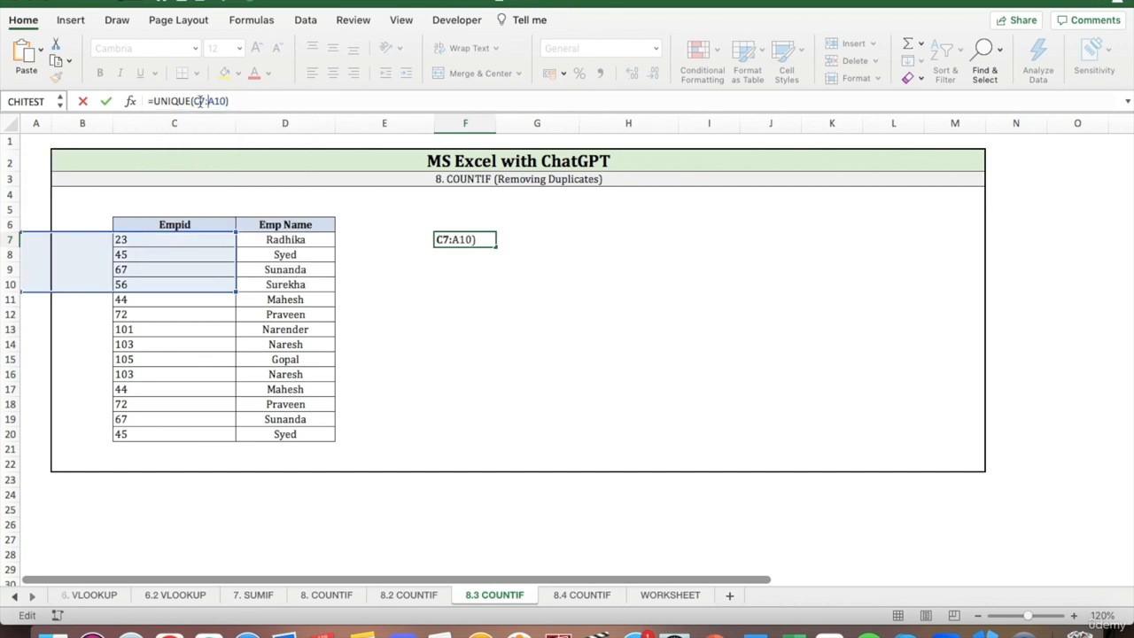
key(BackSpace)
key(BackSpace)
key(BackSpace)
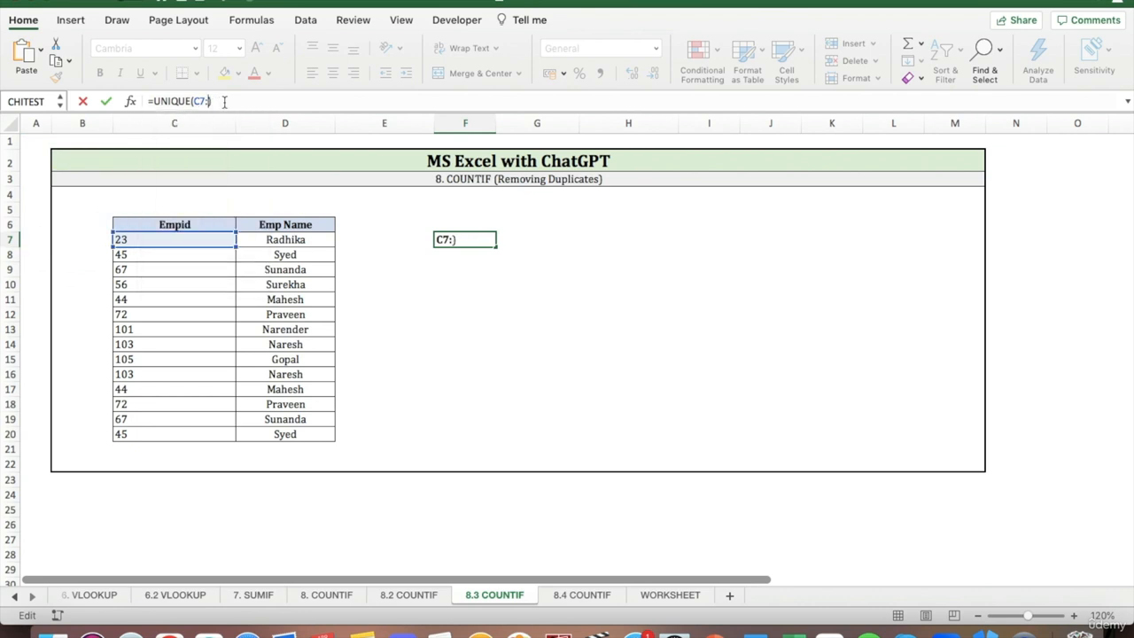
text(C20)
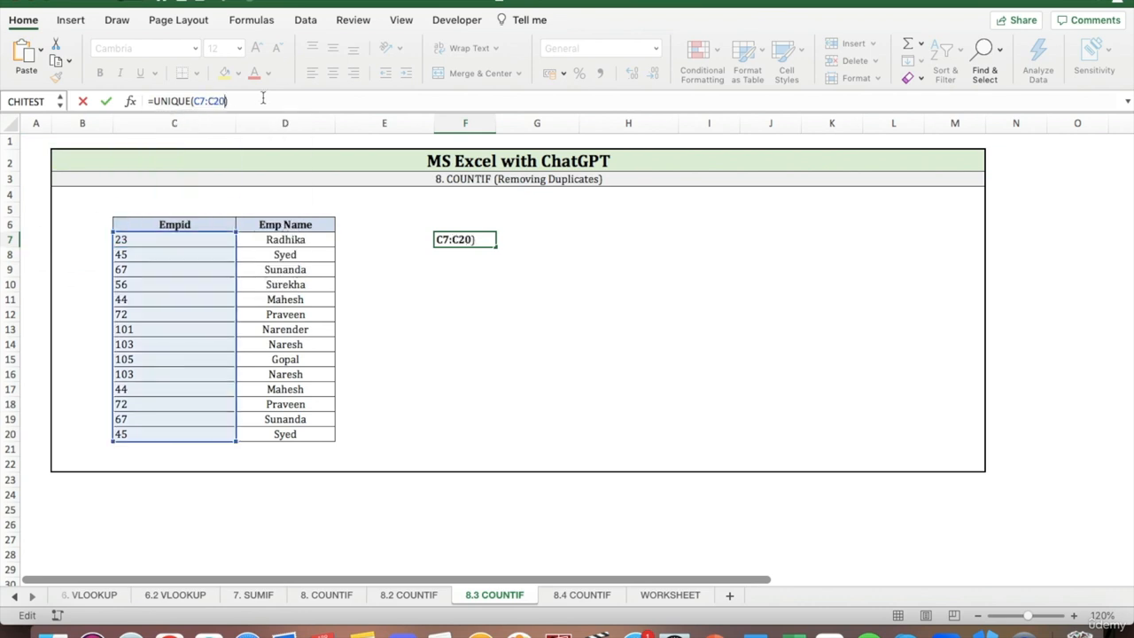
text())
key(Return)
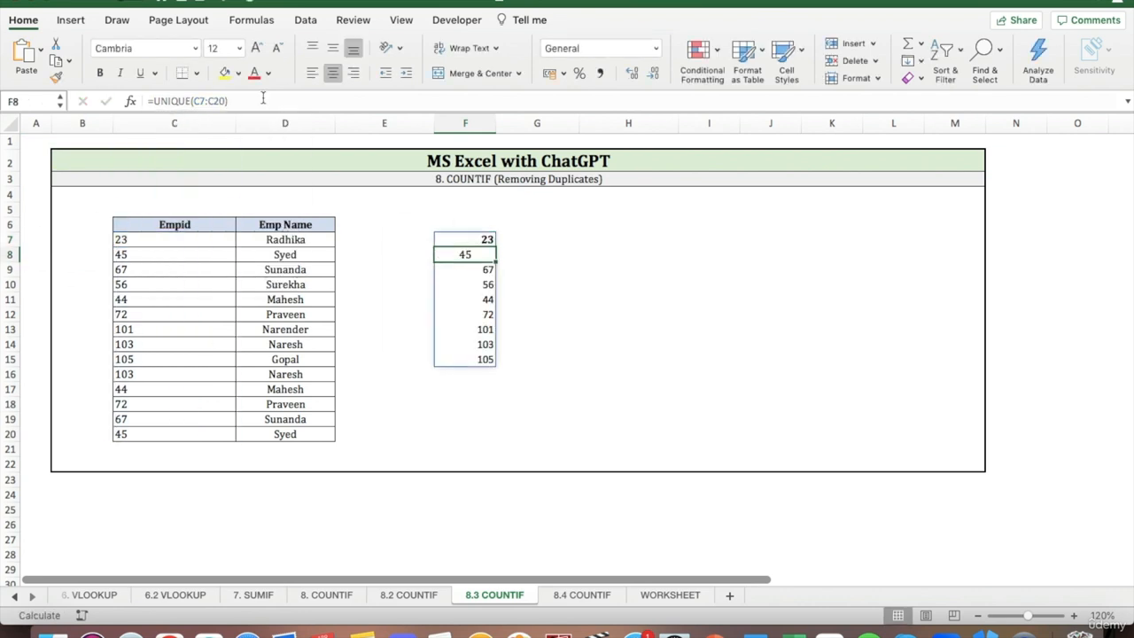
Enter =UNIQUE(C7:D20) in F8 to extract the unique Empid and Emp Name pairs.
click(263, 100)
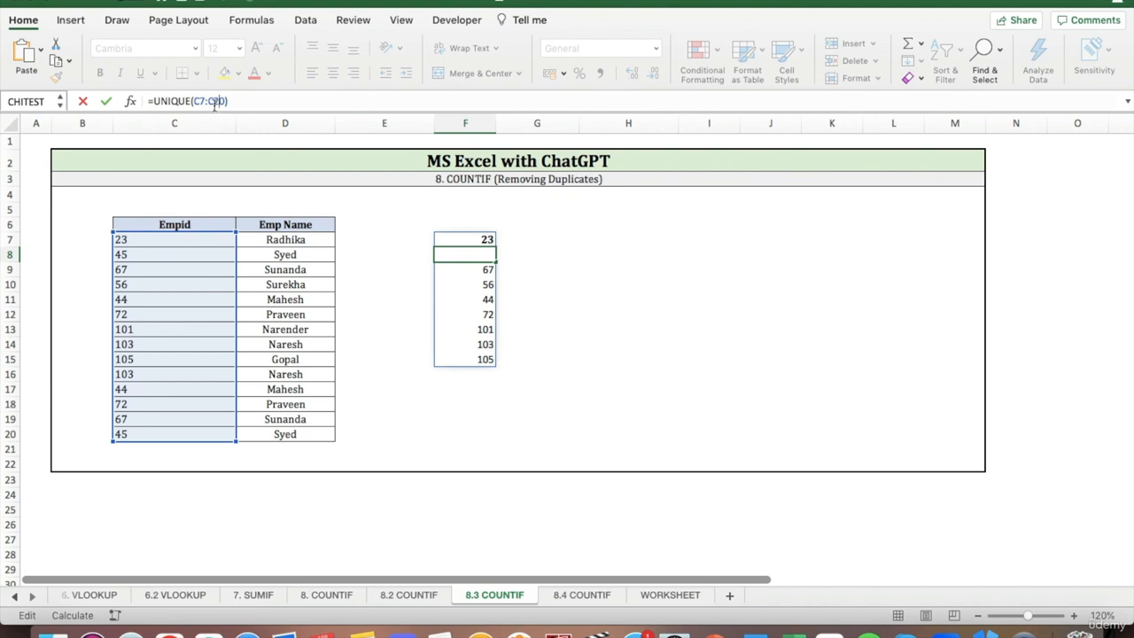
key(BackSpace)
text(D)
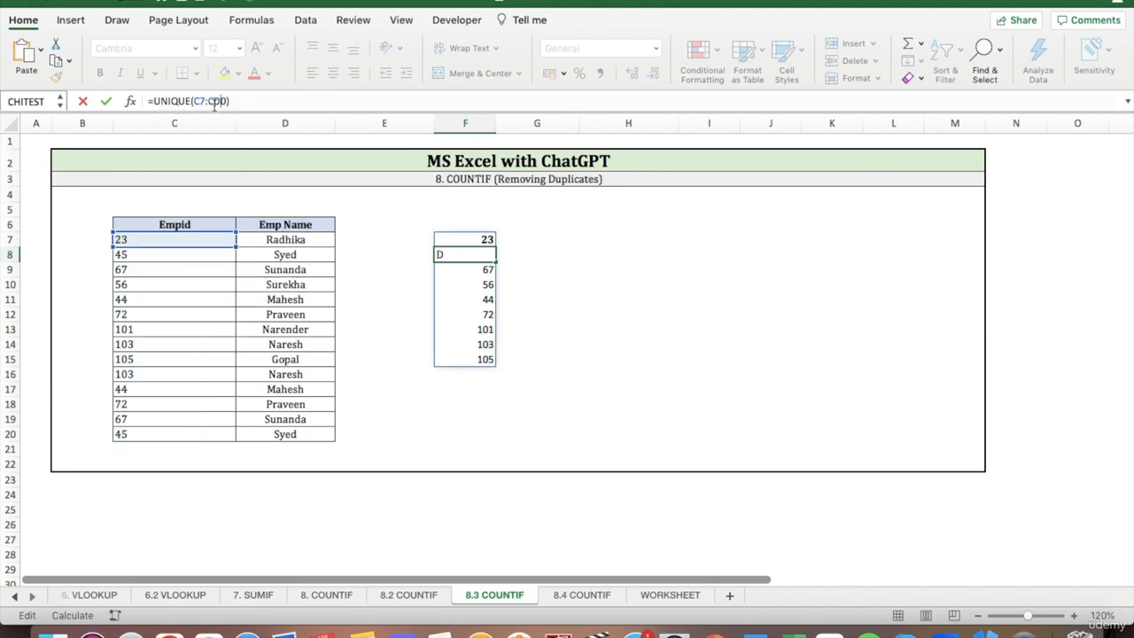
key(BackSpace)
key(BackSpace)
text(D20)
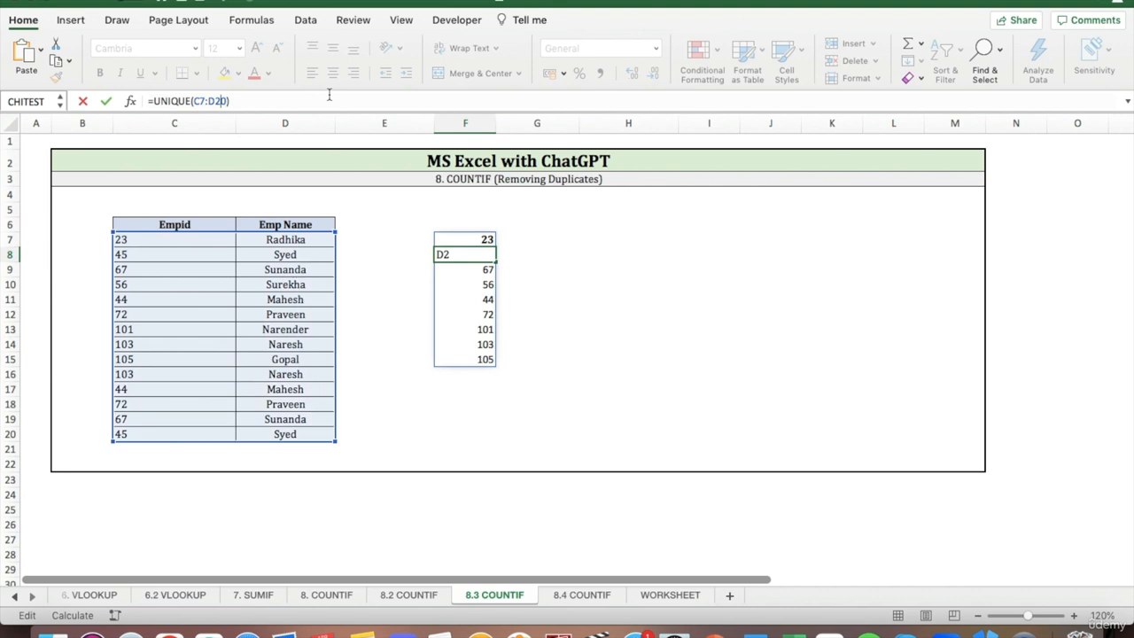
key(Return)
click(646, 298)
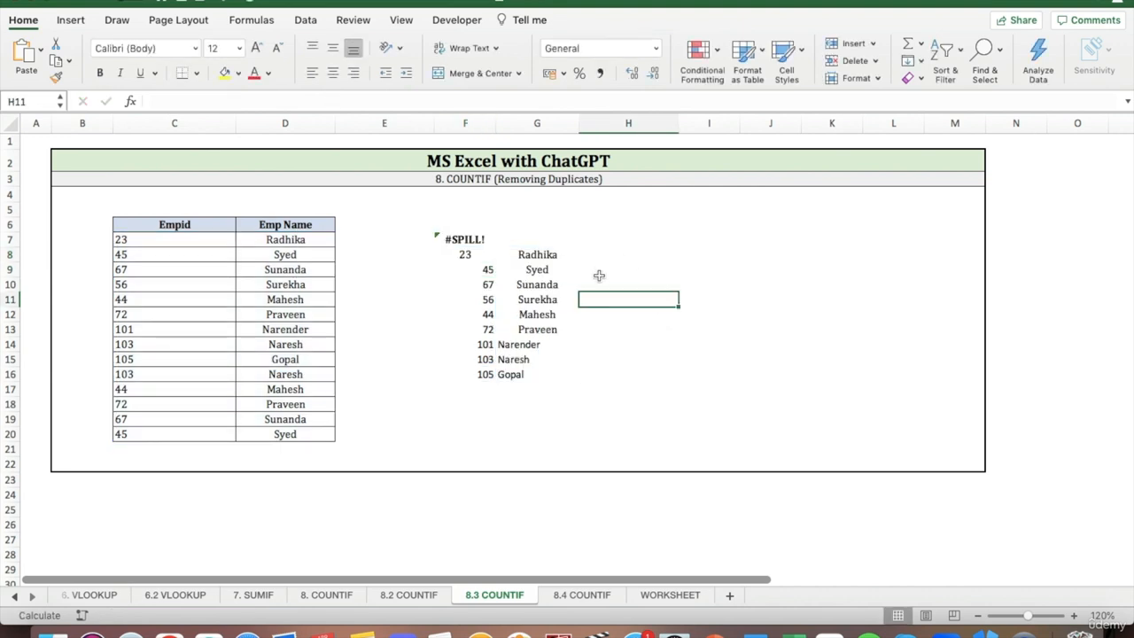
click(476, 240)
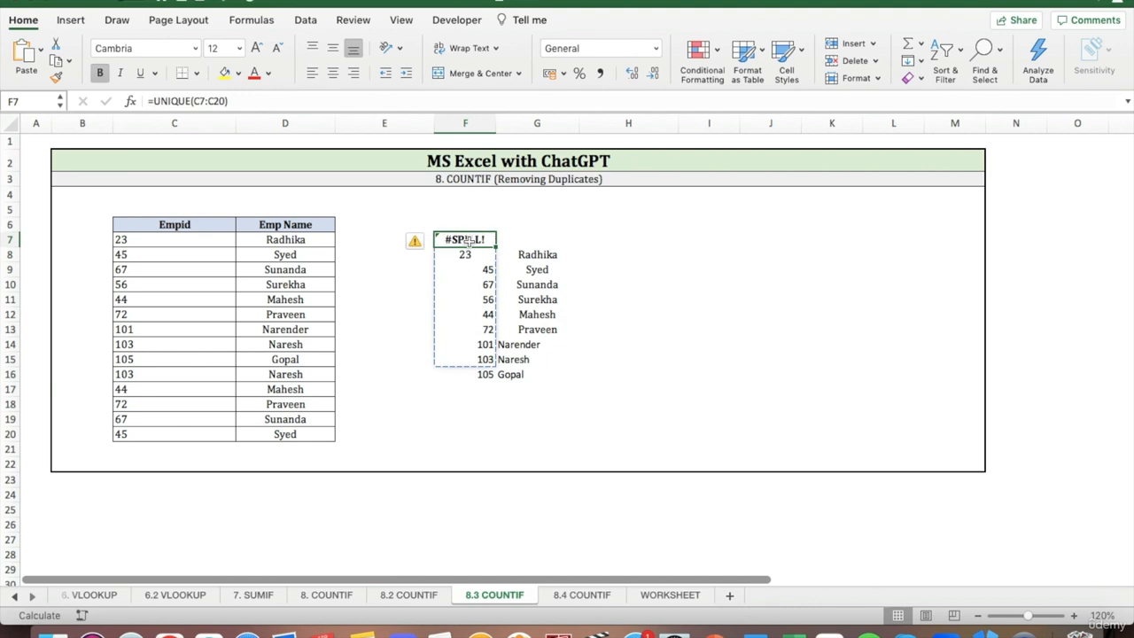
click(538, 240)
Add all borders to the unique list in F8:G16 and center its values horizontally.
click(465, 254)
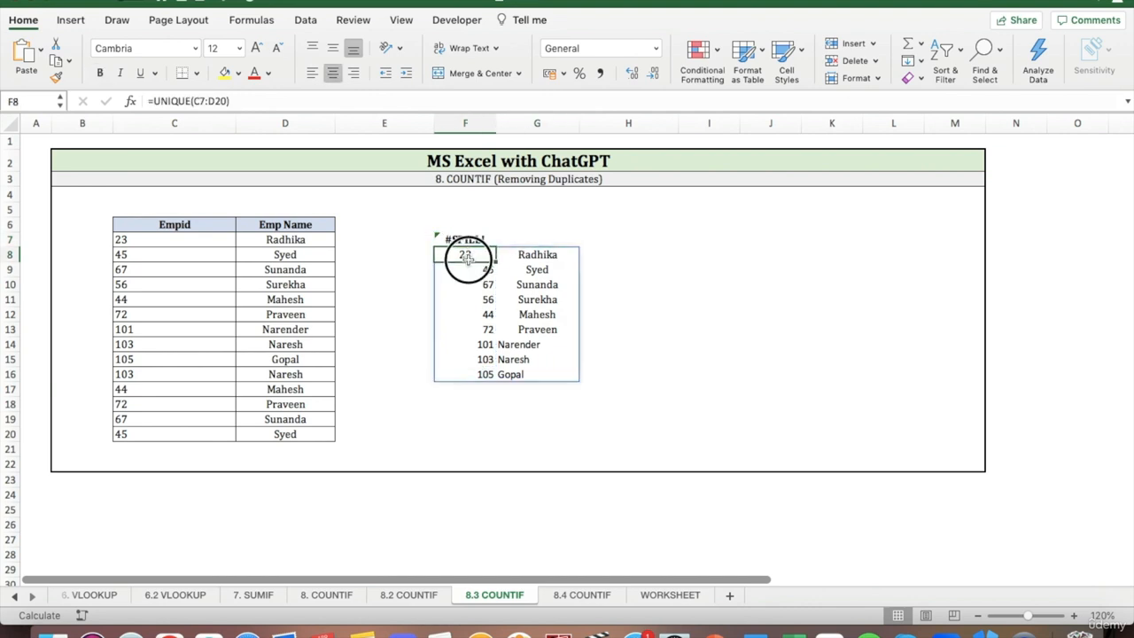
drag(465, 255, 554, 366)
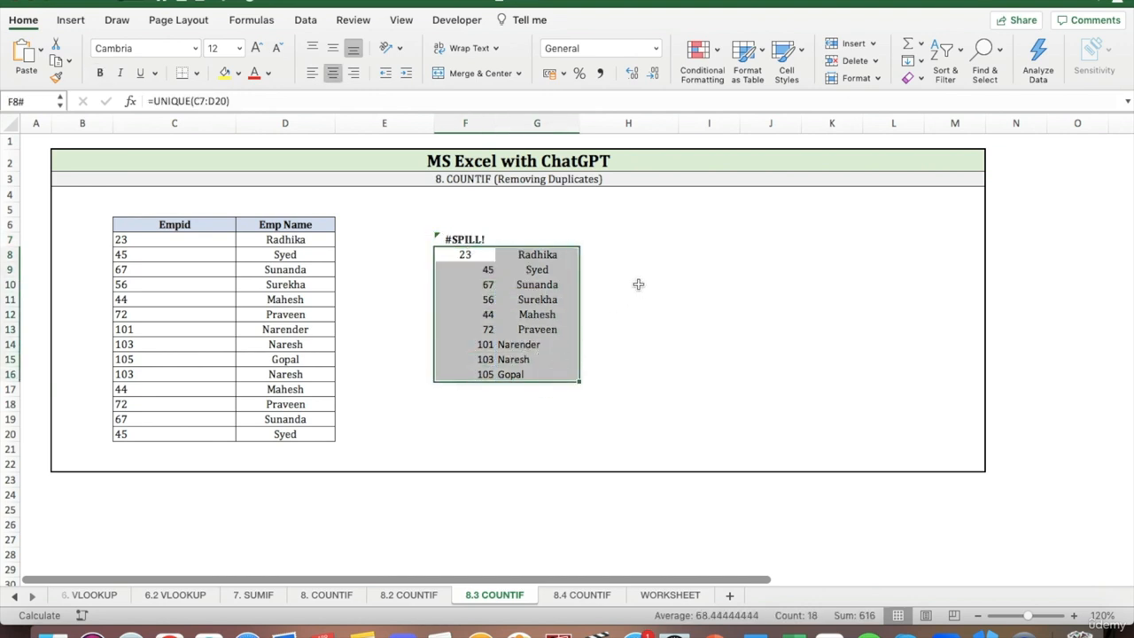
click(196, 73)
click(219, 200)
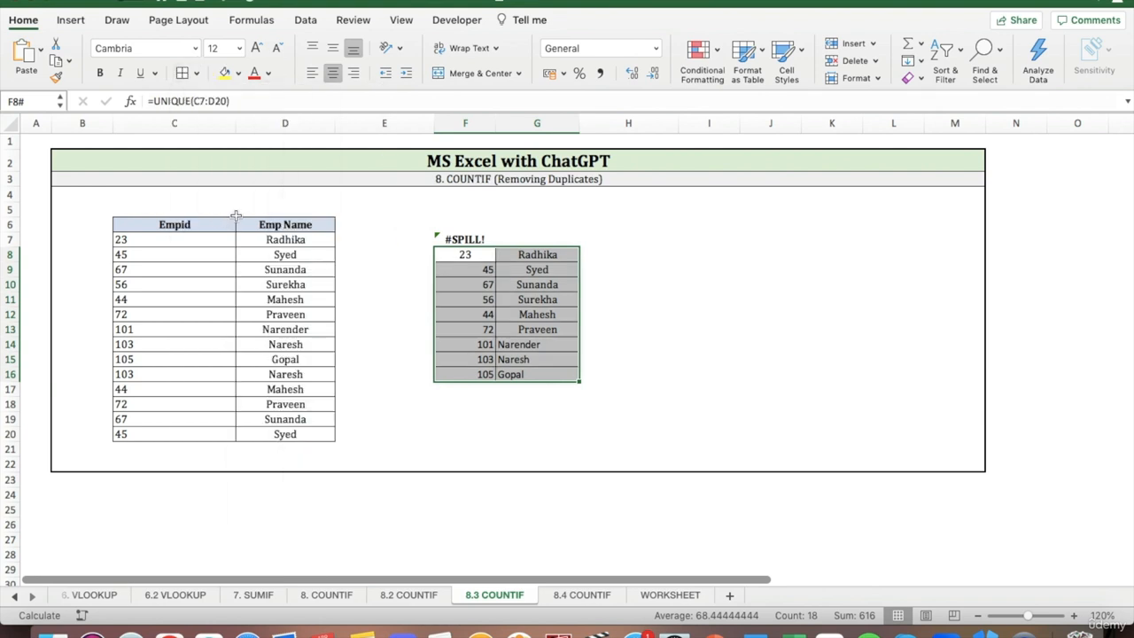
click(332, 74)
click(332, 75)
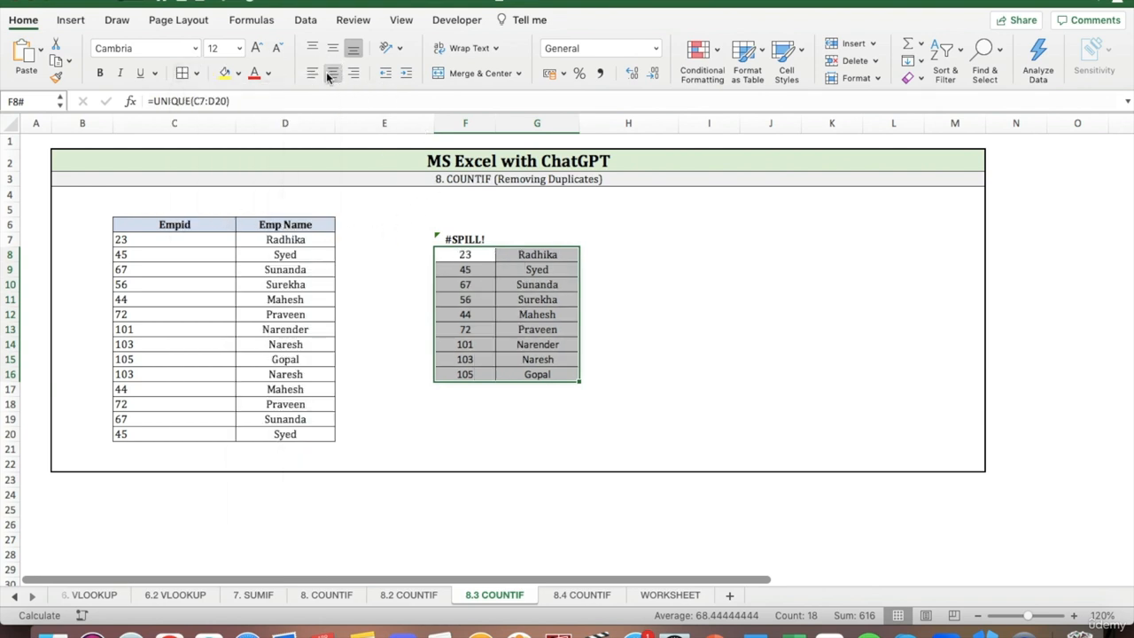
click(332, 75)
click(332, 74)
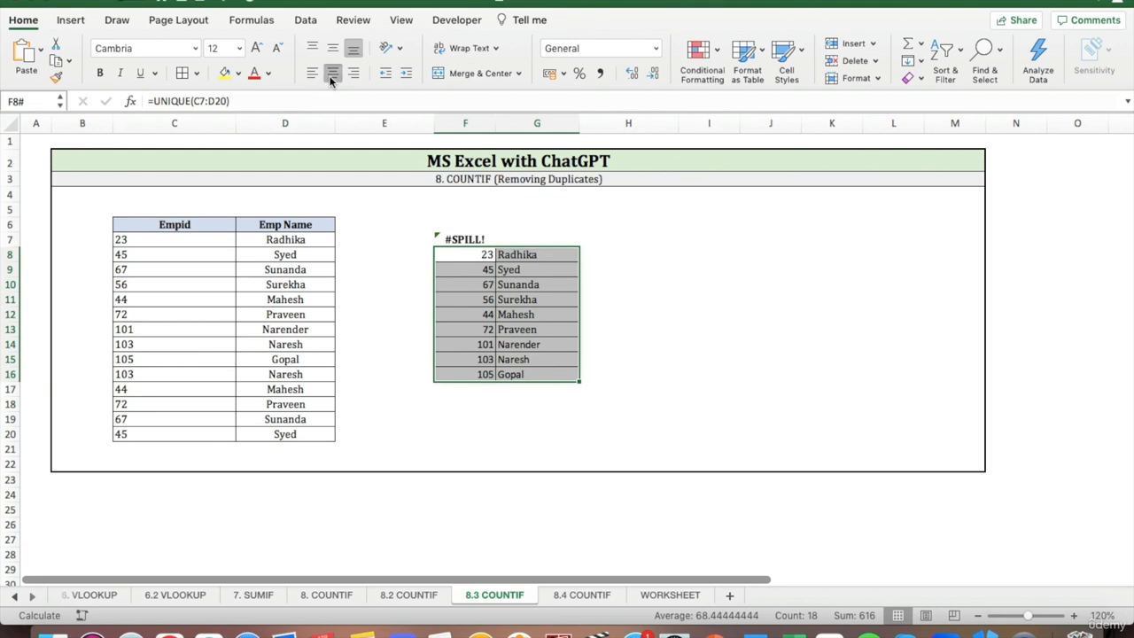
click(670, 266)
Clear the =UNIQUE(C7:C20) formula from F7 above the unique list.
click(466, 241)
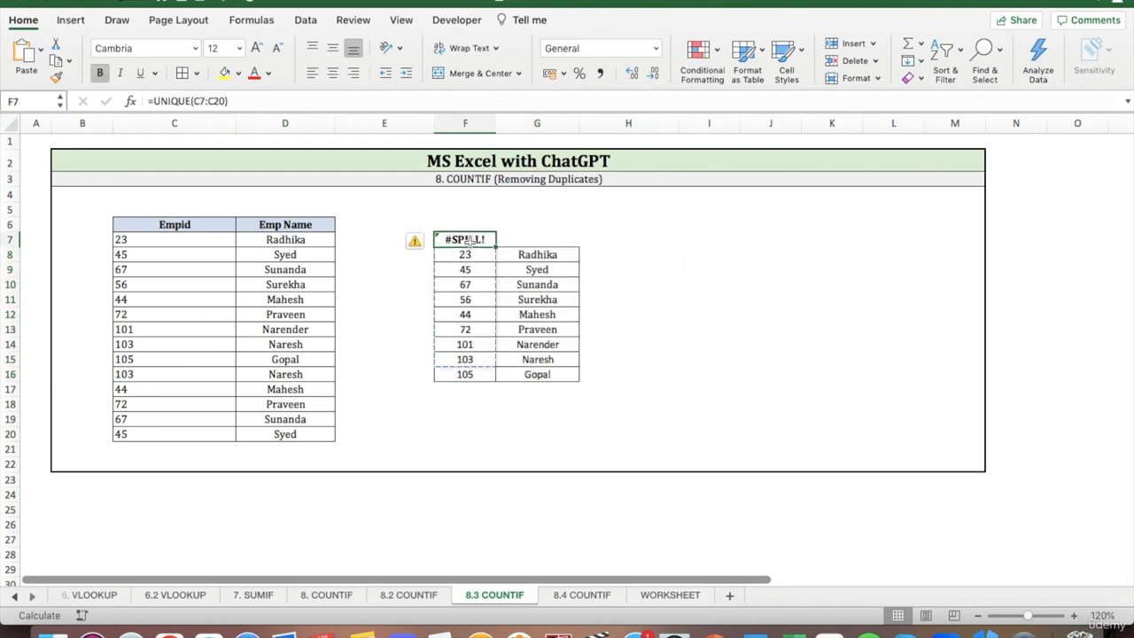
click(426, 244)
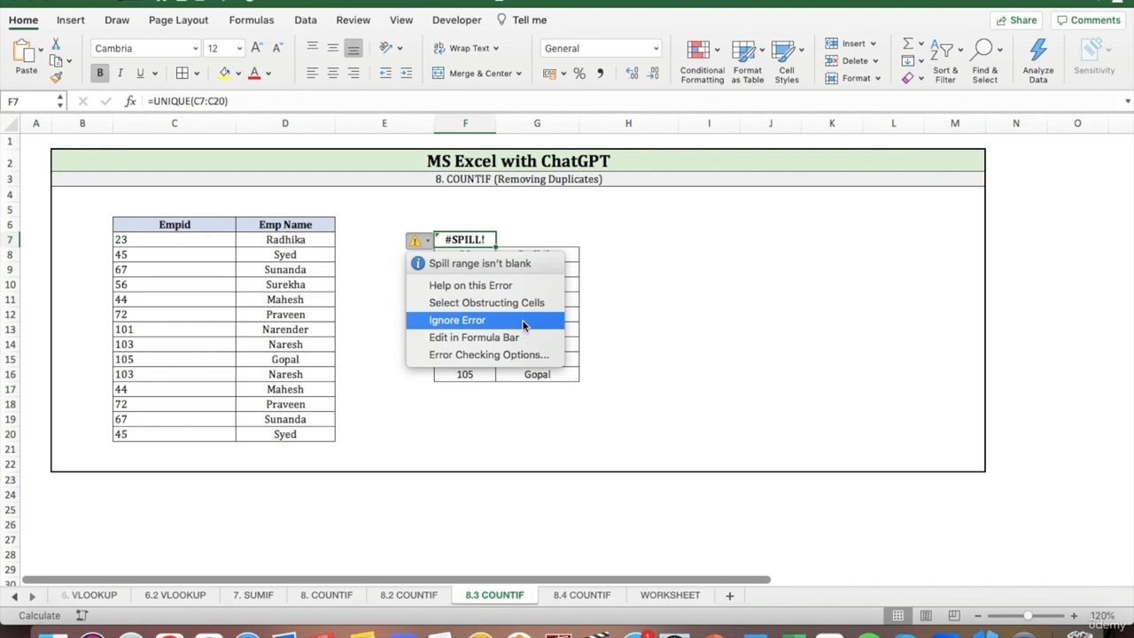
click(621, 296)
click(651, 283)
click(473, 241)
key(Delete)
click(667, 286)
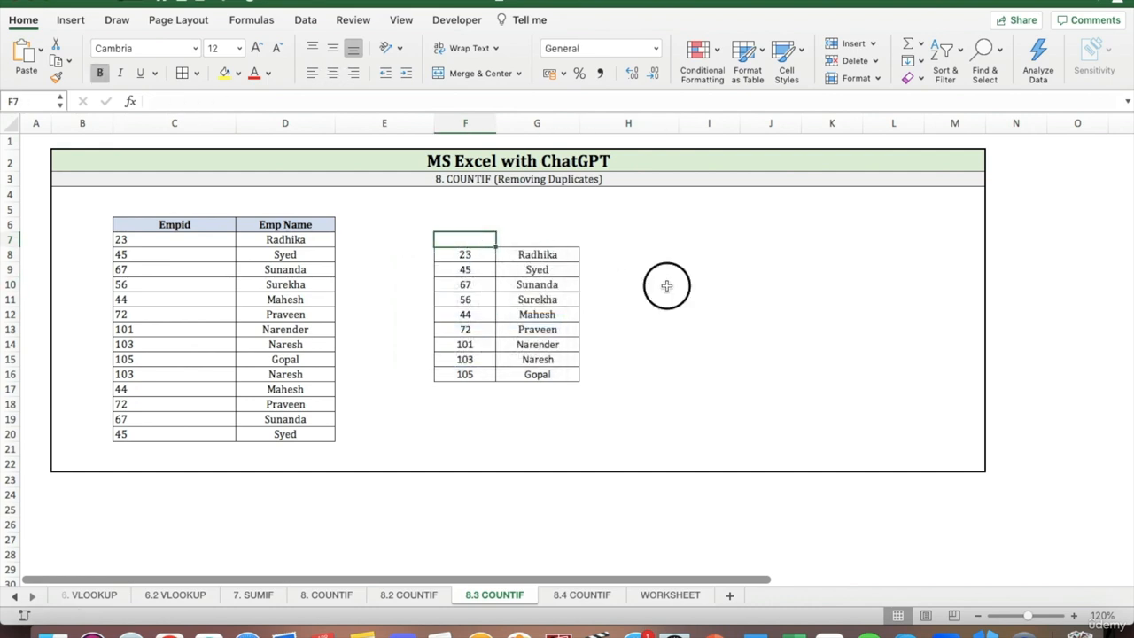
Move the unique list up one row to start at F7 and add the Empid and Emp Name headers above it.
drag(464, 254, 567, 374)
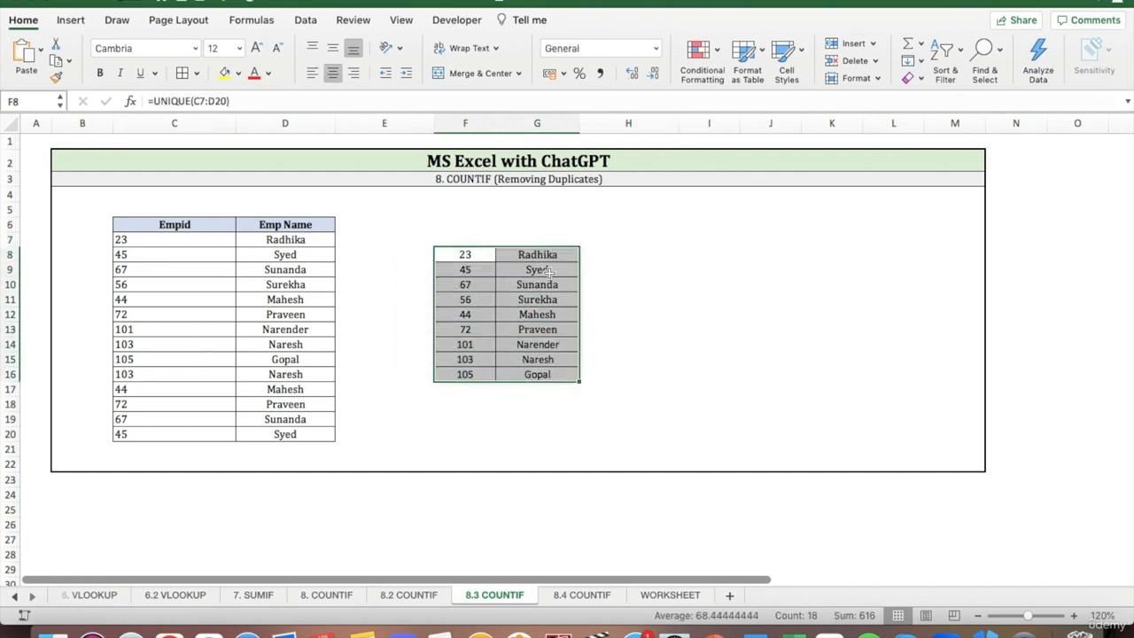
drag(543, 246, 508, 236)
click(650, 254)
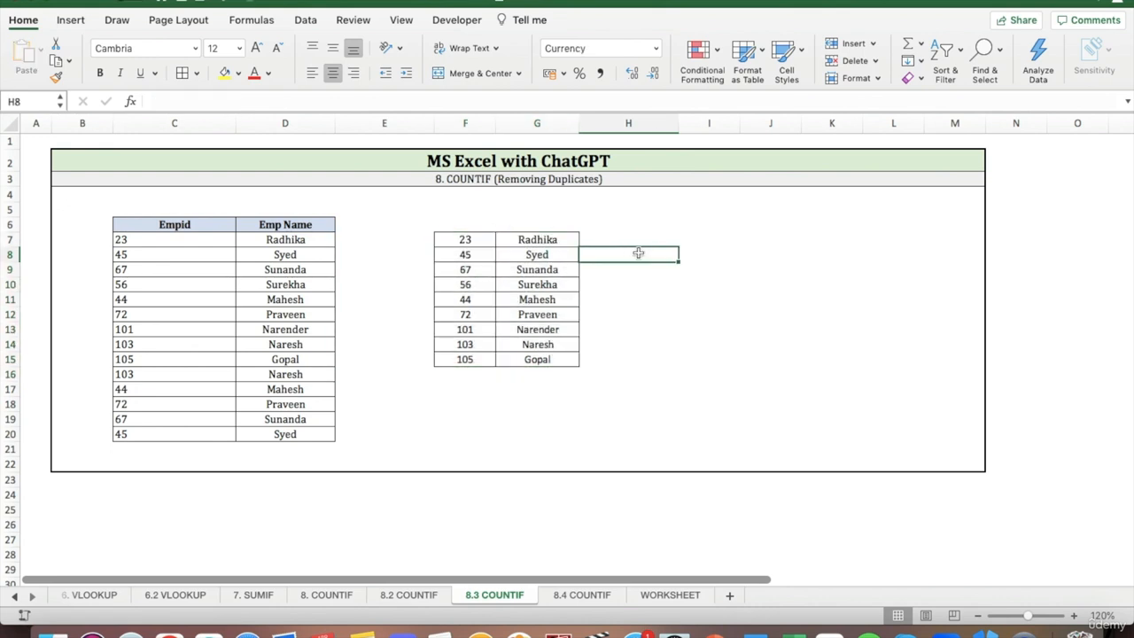
click(707, 256)
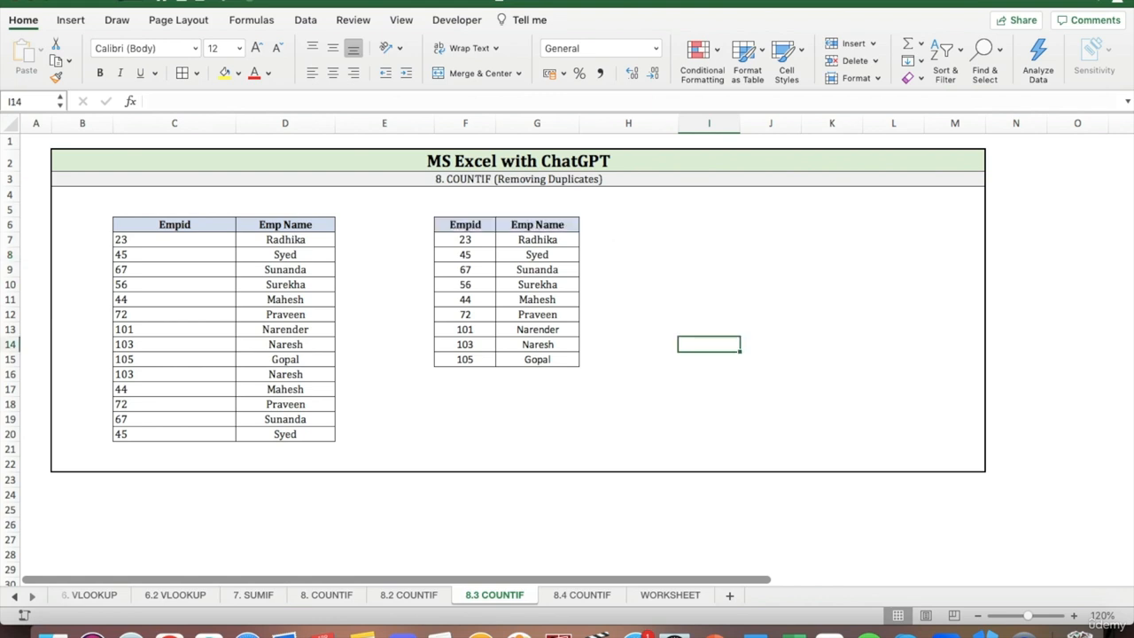
Remove the duplicate rows from C7:D20 based on columns C and D, treating the list as having no headers.
click(304, 20)
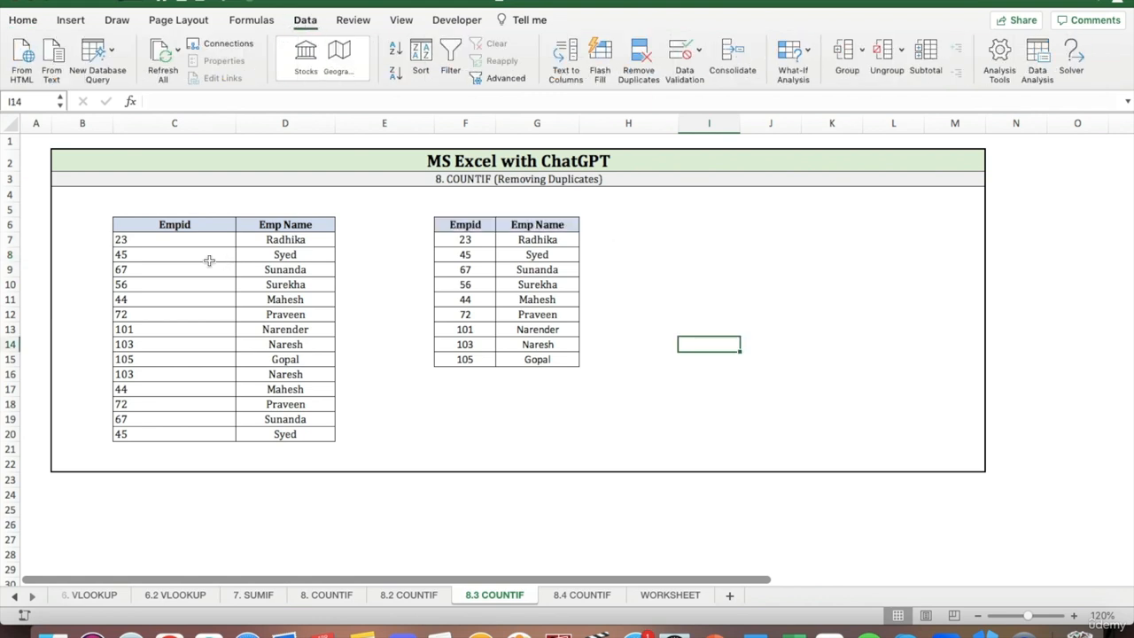
drag(165, 240, 288, 434)
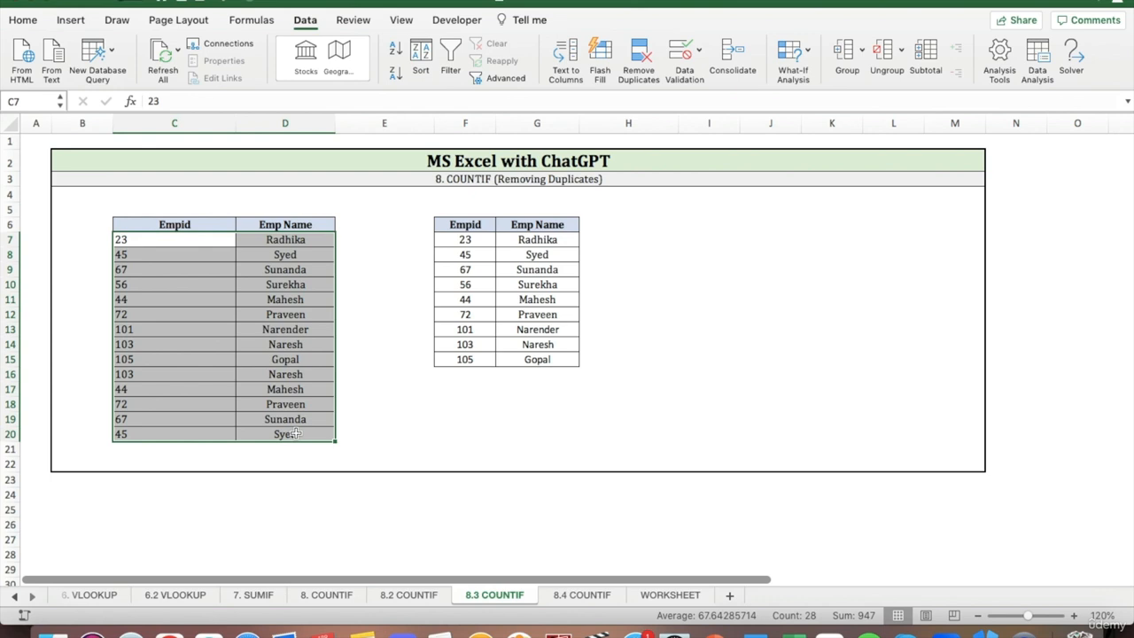
click(639, 71)
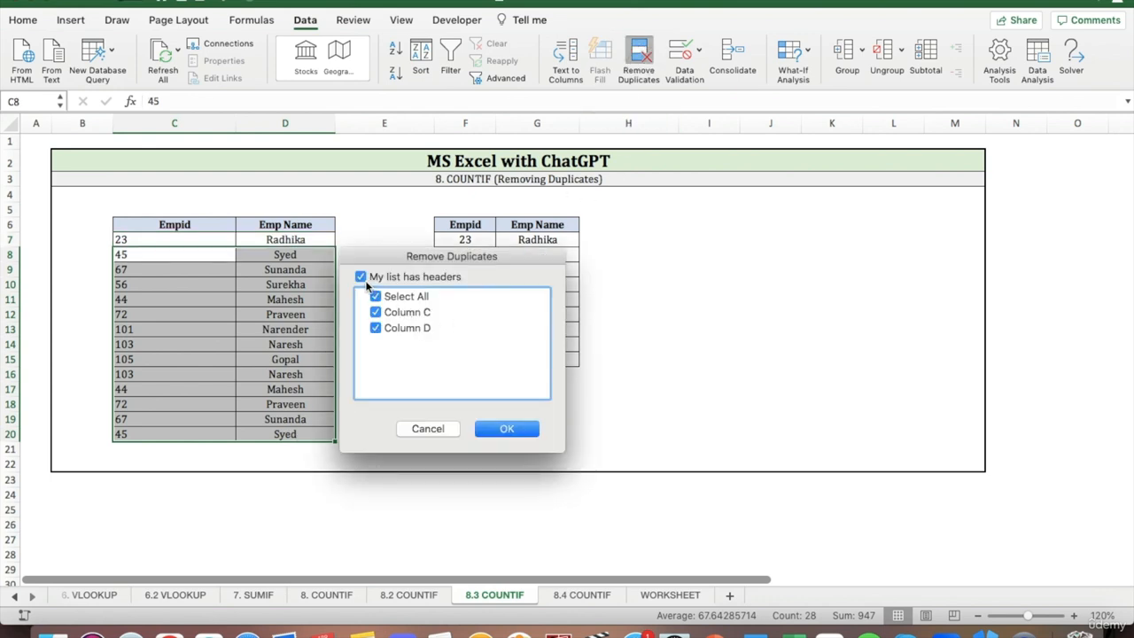
click(361, 277)
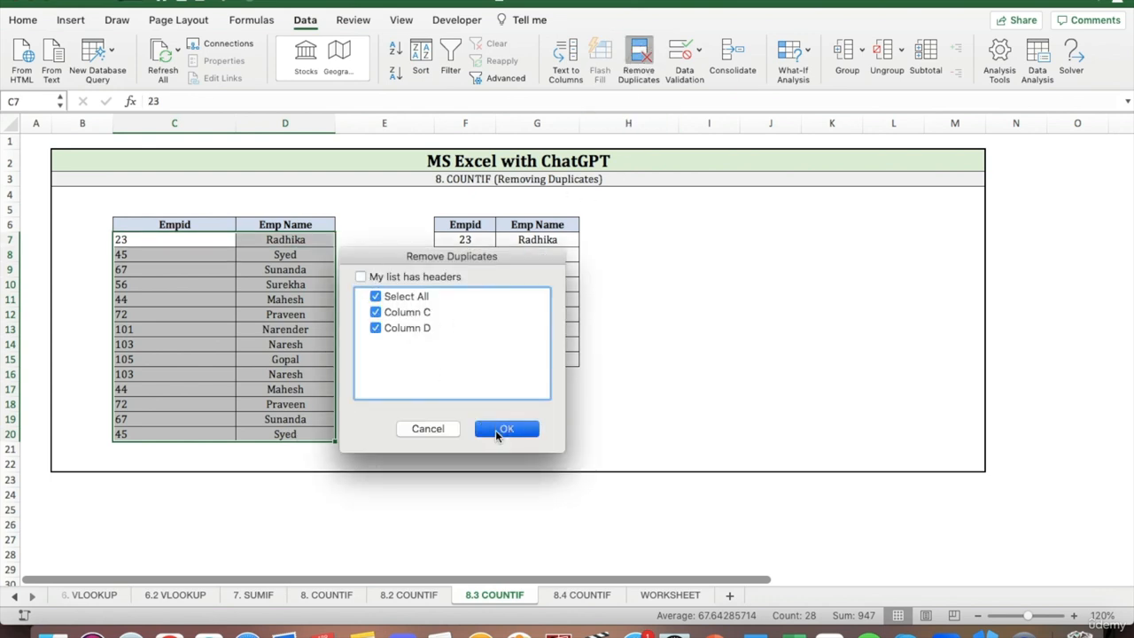
click(496, 429)
click(678, 208)
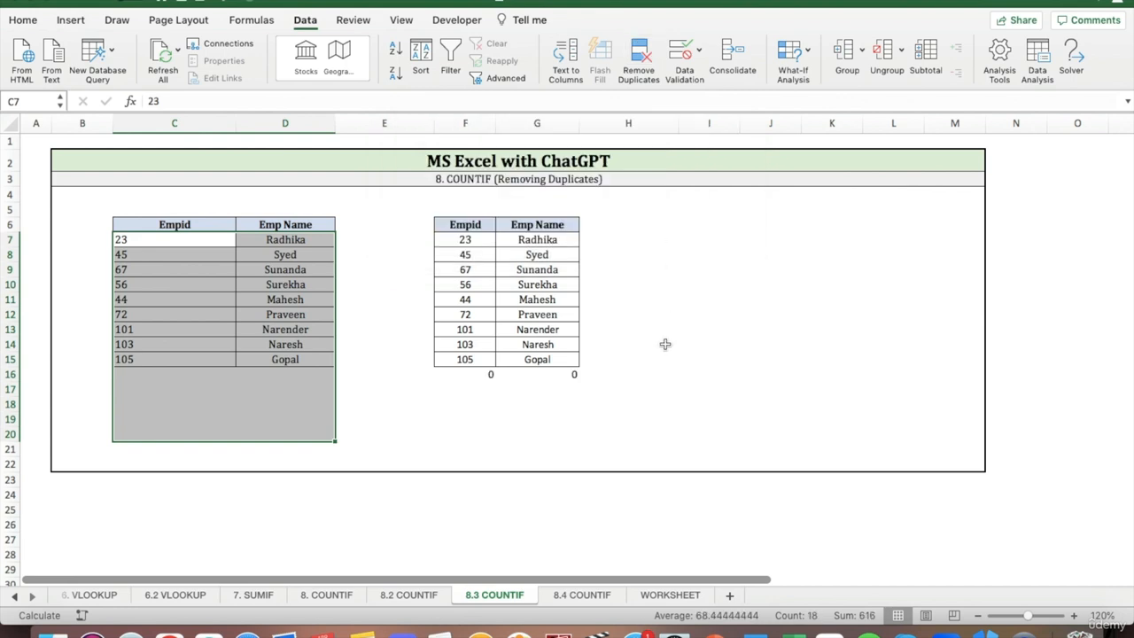
click(655, 387)
click(455, 421)
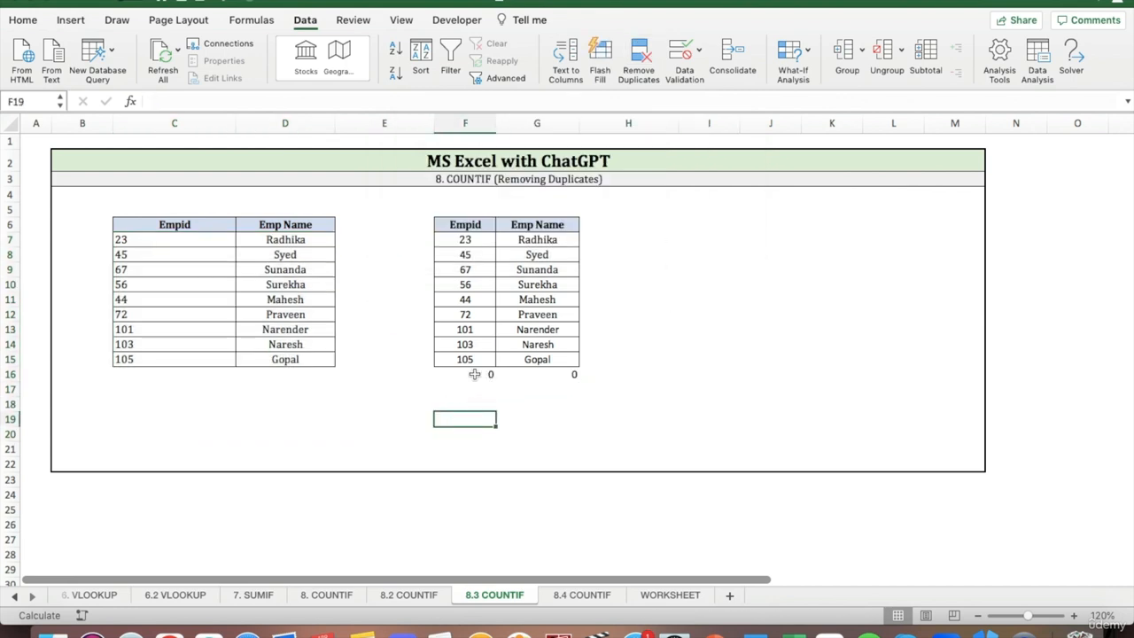
click(674, 402)
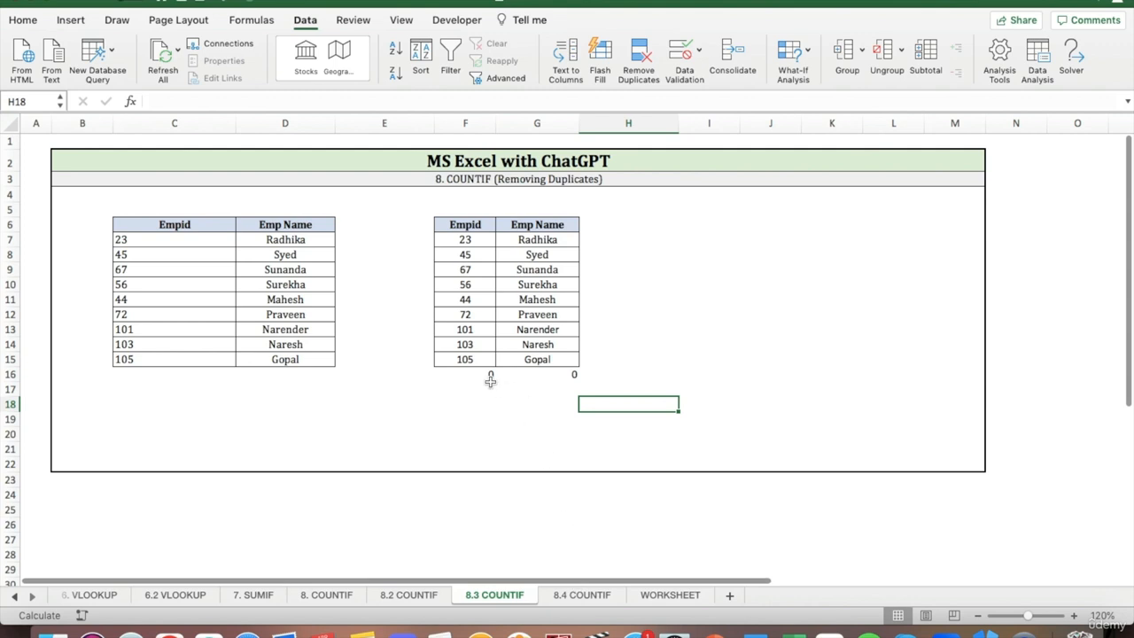
Open the 8.4 COUNTIF sheet and clear the Unique Count value in D7.
click(582, 595)
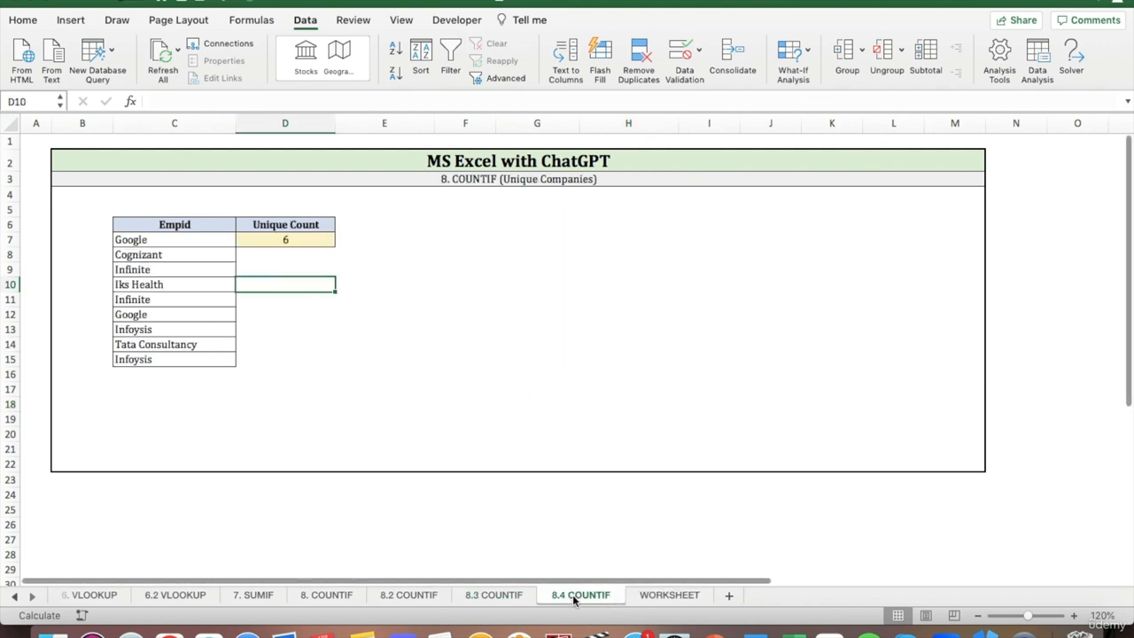
click(319, 242)
key(Delete)
click(440, 239)
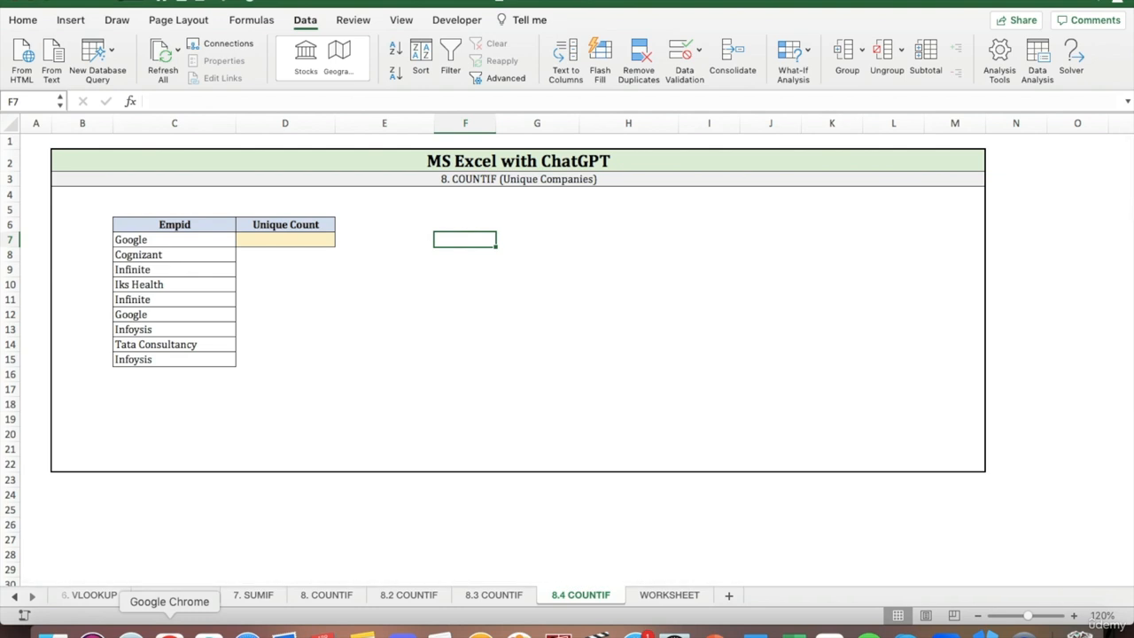
Switch to ChatGPT and ask it to write a MS Excel formula that returns the number of unique companies.
click(169, 632)
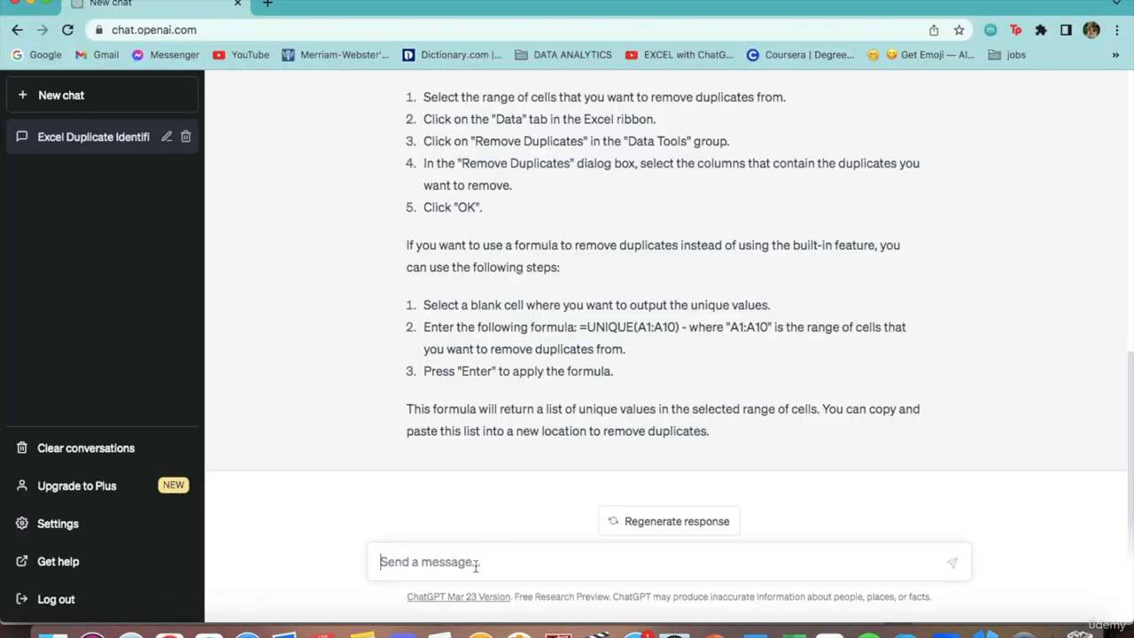
text(Write a MS Excel formula that returns the number of u)
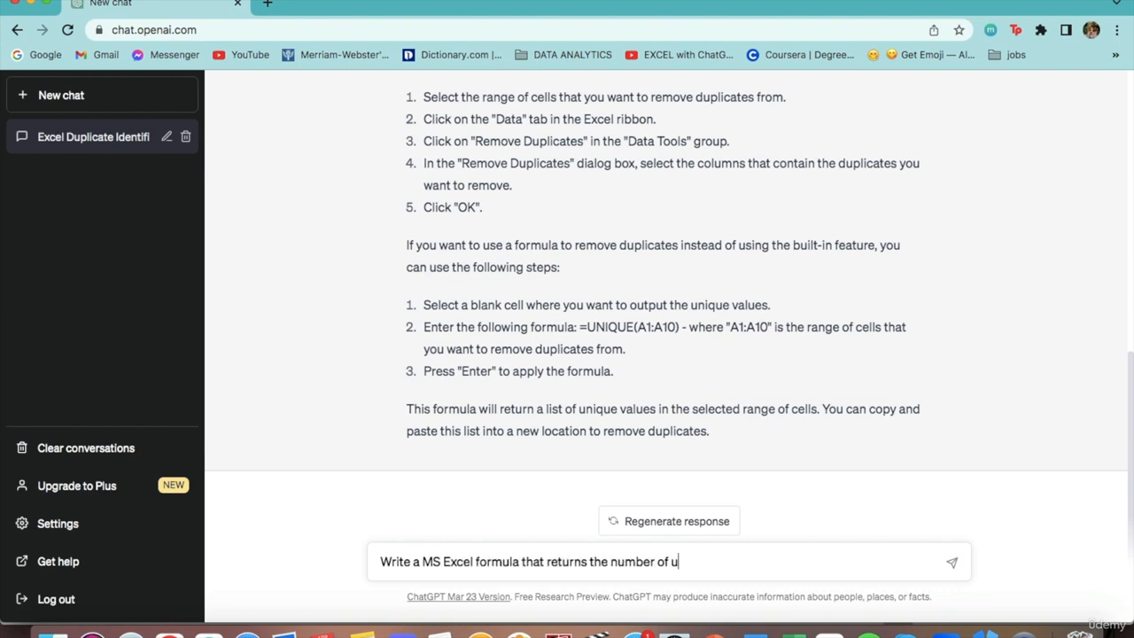
text(nique companies.)
key(Return)
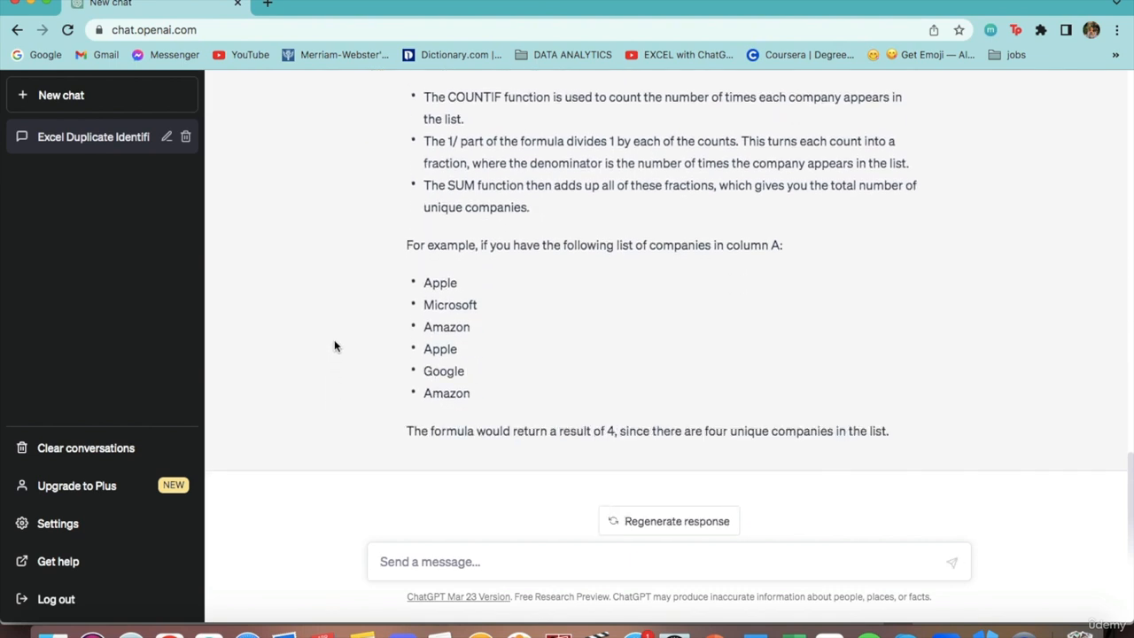
Copy the formula =SUM(1/COUNTIF(A:A,A:A)) from the ChatGPT answer and paste it into D7 of the 8.4 COUNTIF sheet in Excel.
scroll(334, 346, up, 5)
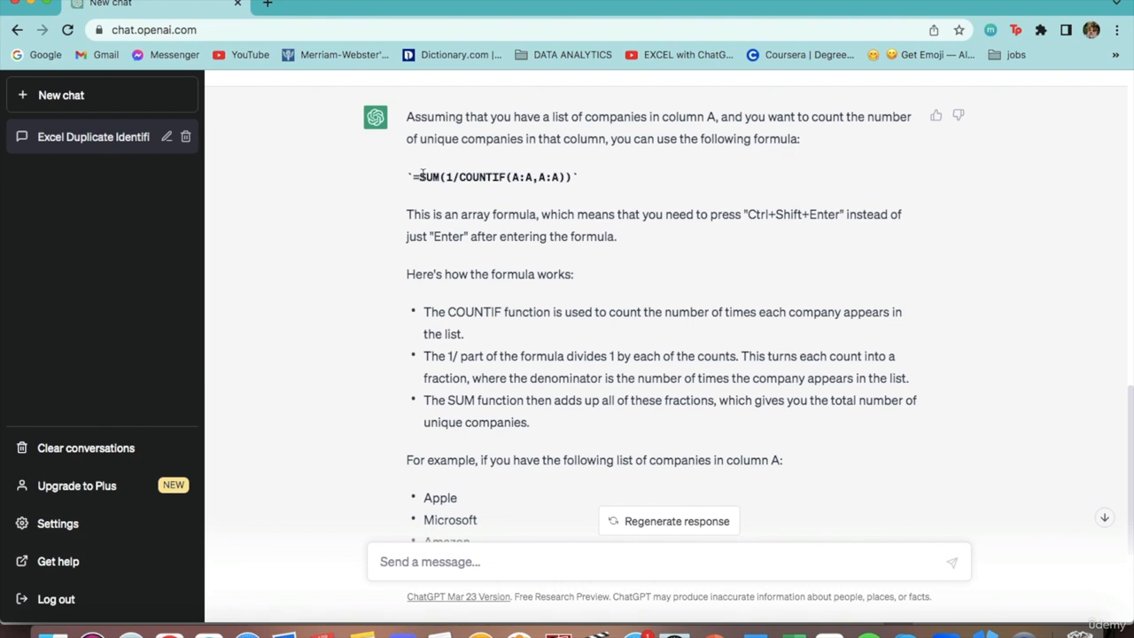
drag(413, 178, 569, 174)
key(super+c)
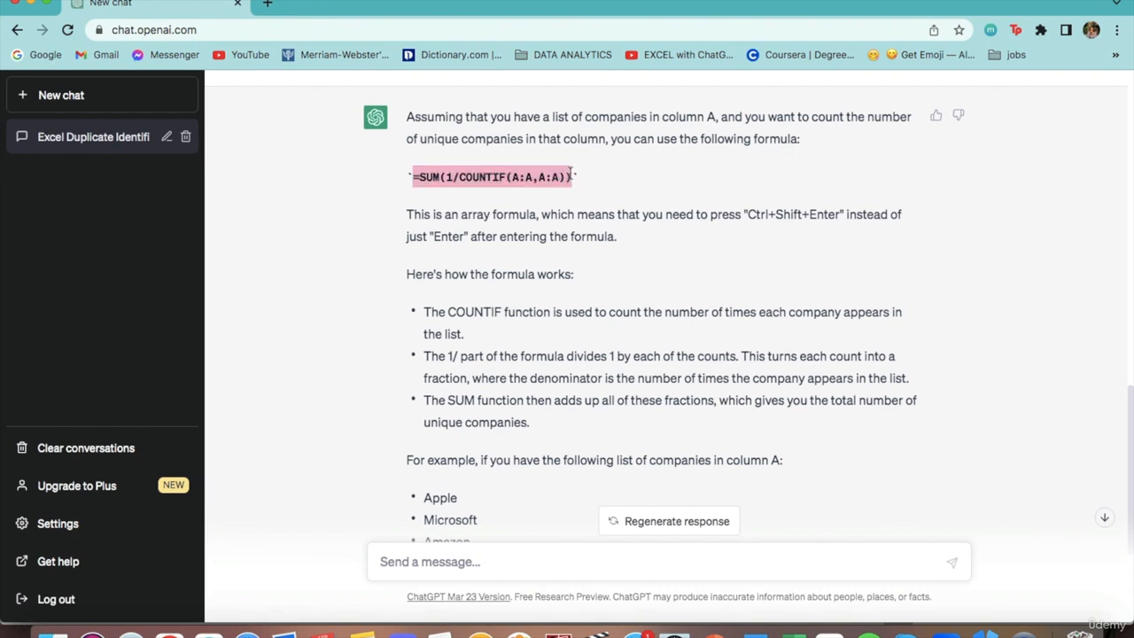
click(790, 633)
click(297, 247)
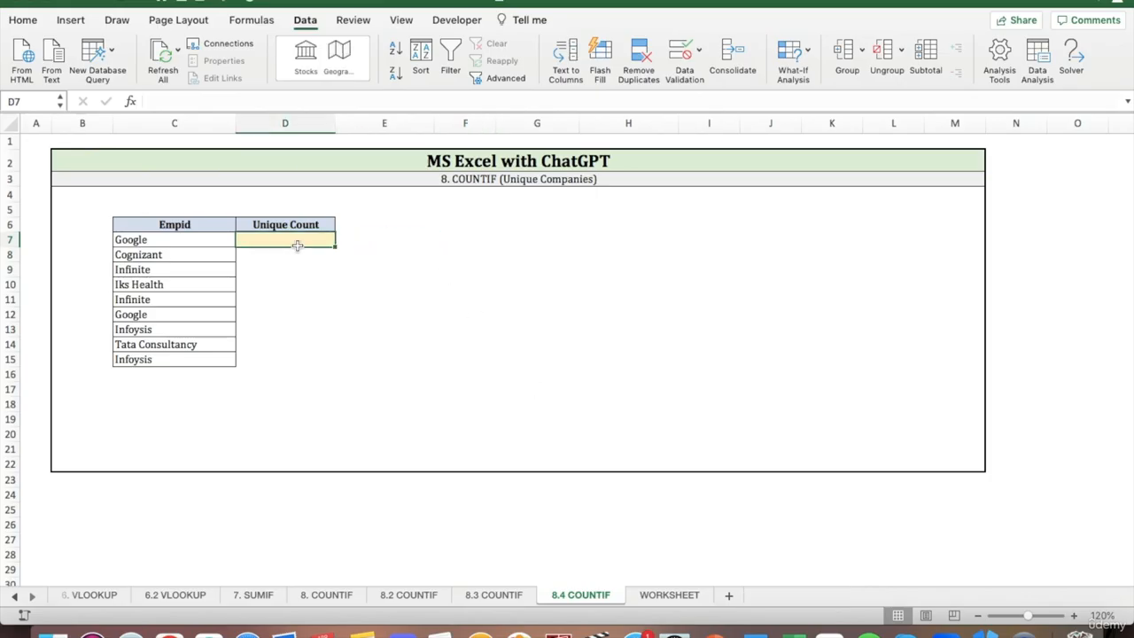
click(261, 101)
key(super+v)
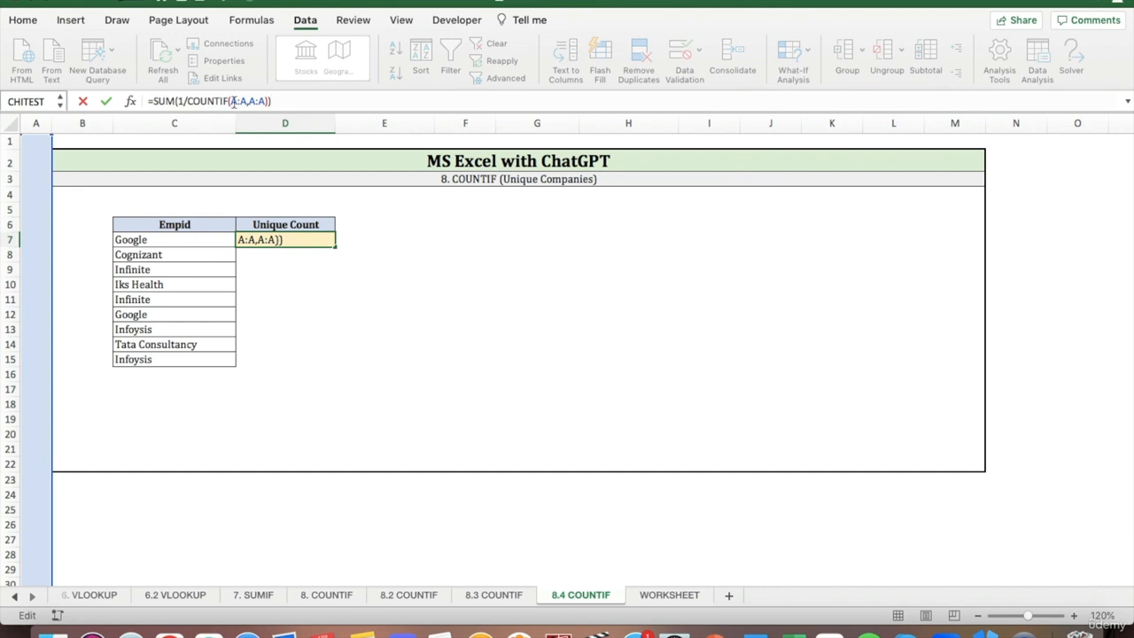
Replace the A:A,A:A arguments in the D7 formula with the company range C7:C15 and try to enter it.
click(232, 101)
drag(263, 101, 232, 101)
drag(202, 243, 203, 359)
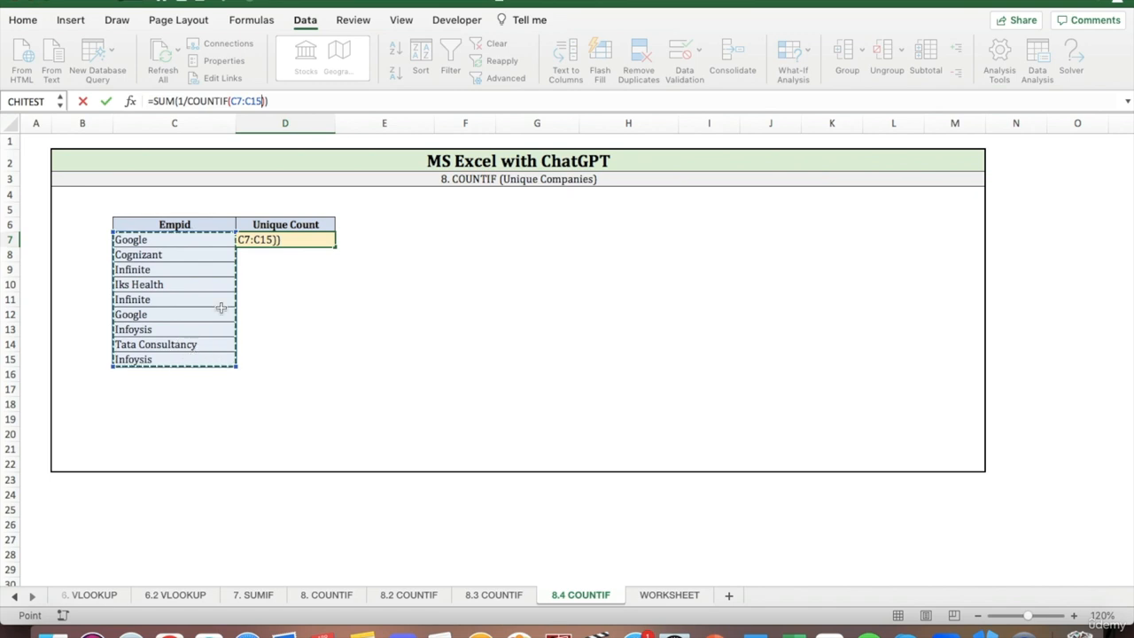
click(289, 101)
key(Return)
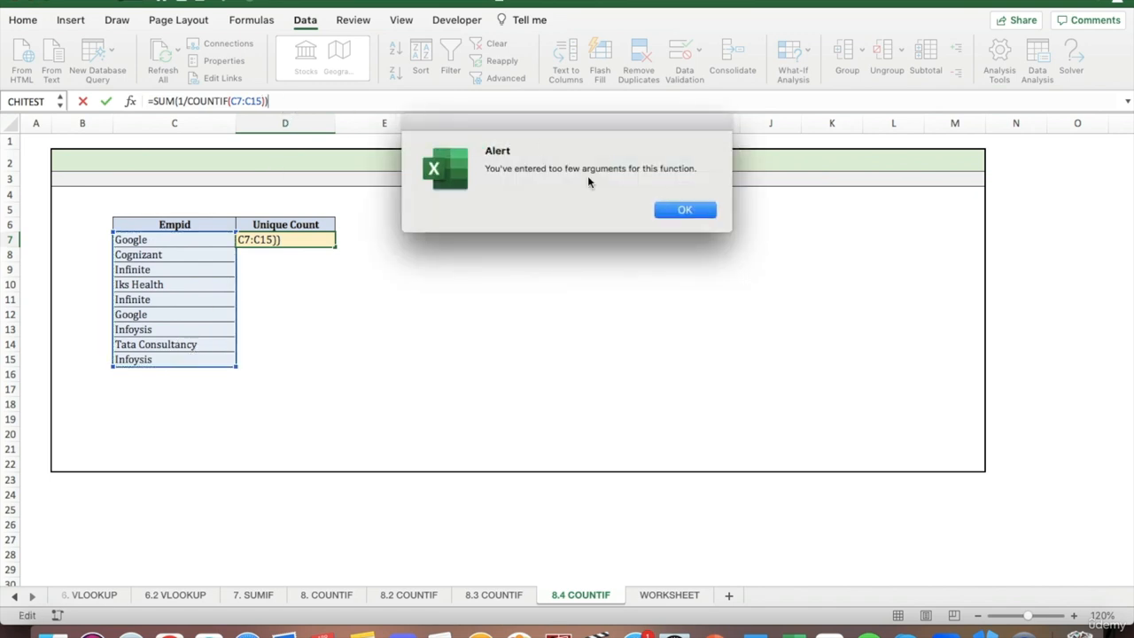
click(664, 214)
Check the formula's arguments in ChatGPT, add C7:C15 as the second COUNTIF argument in D7 and enter the formula.
click(169, 634)
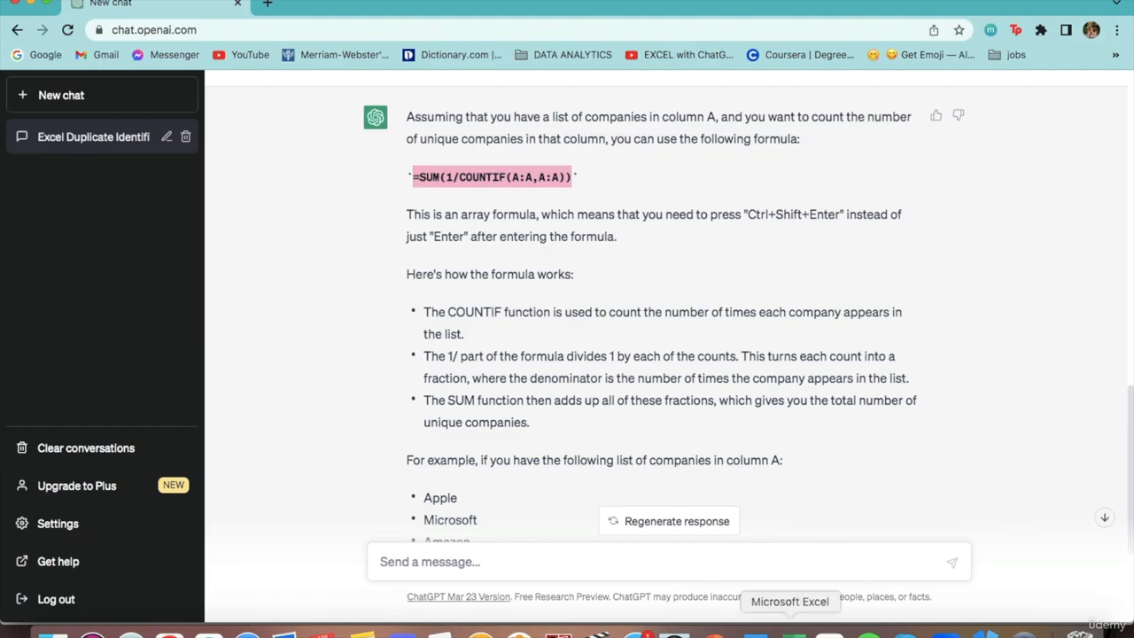
click(789, 634)
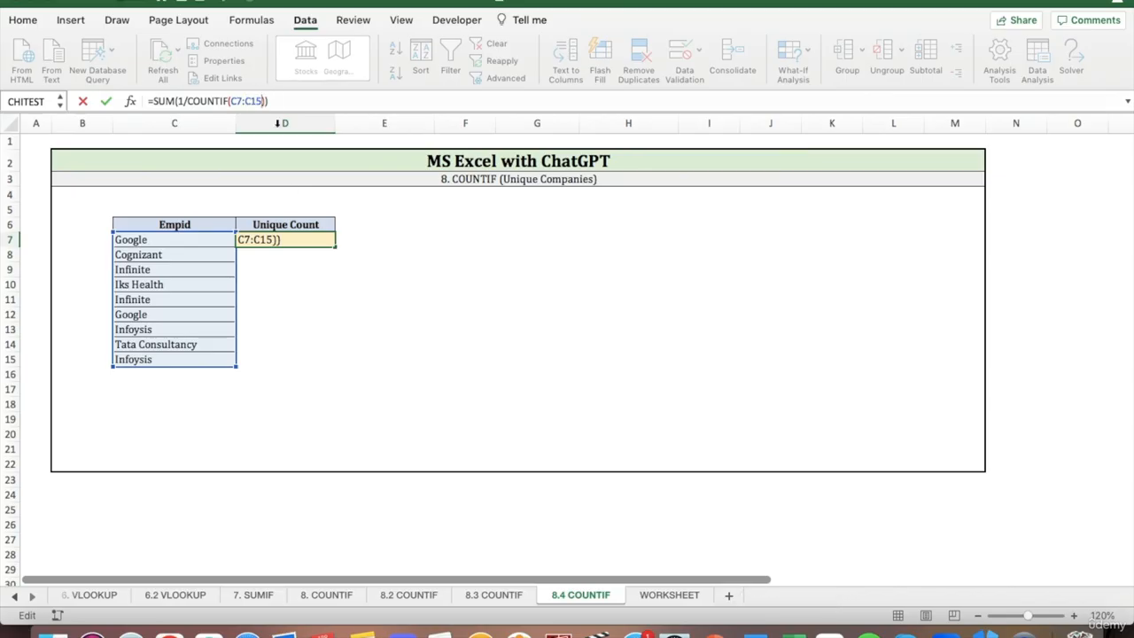
text(,)
drag(195, 241, 196, 357)
key(Return)
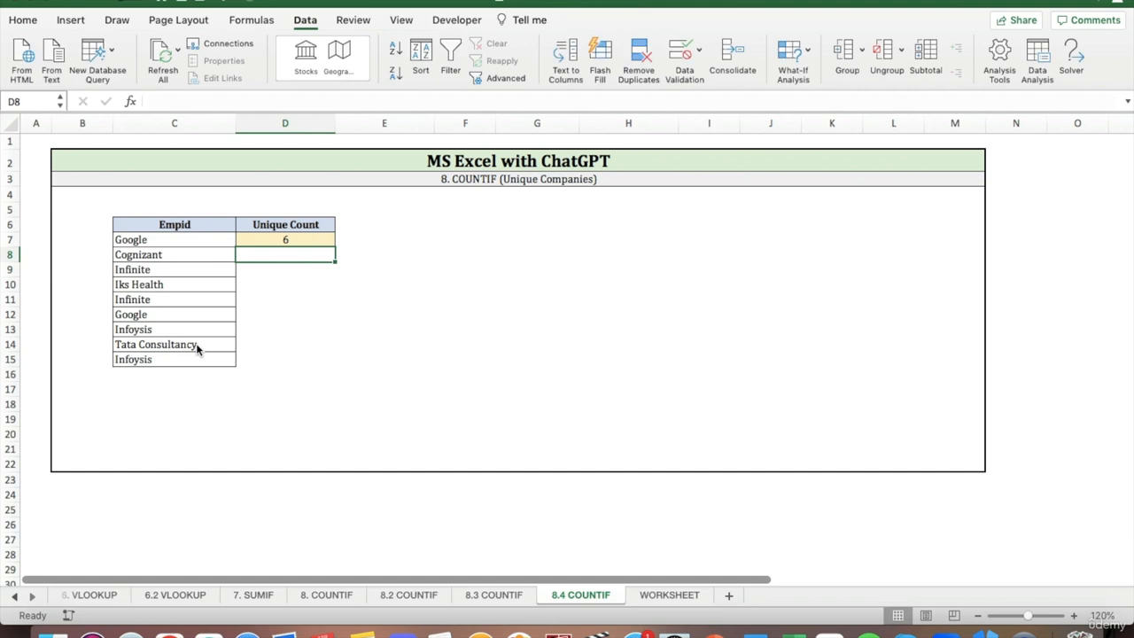
Review the Unique Count formula in D7 and compare its result with the company names in C7:C15.
key(Right)
key(Right)
key(Up)
key(Left)
key(Left)
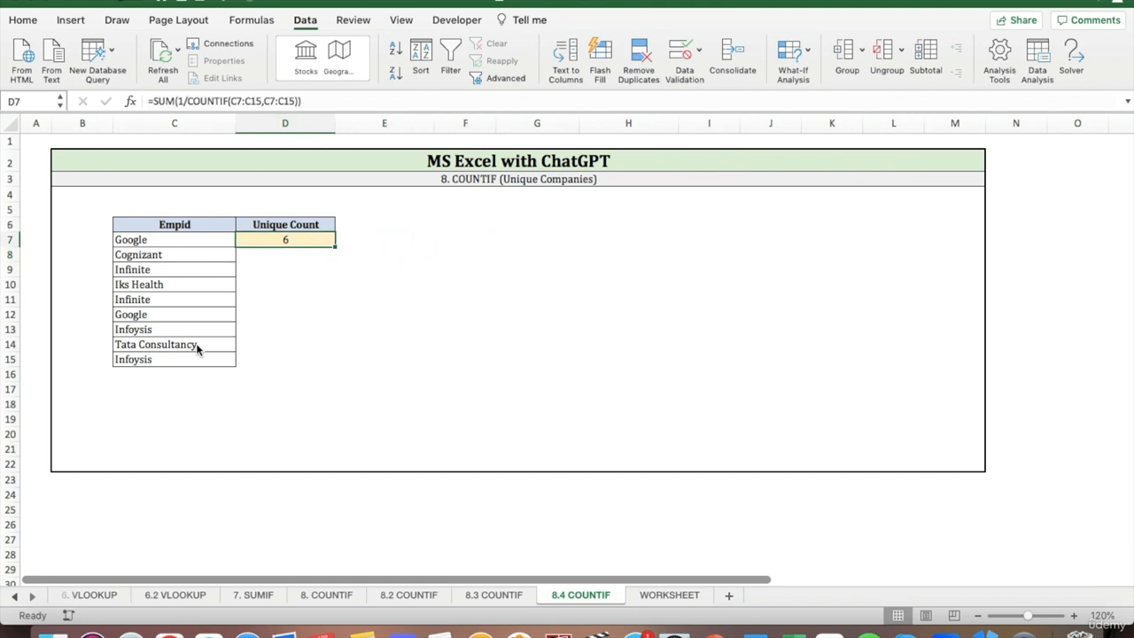
click(177, 241)
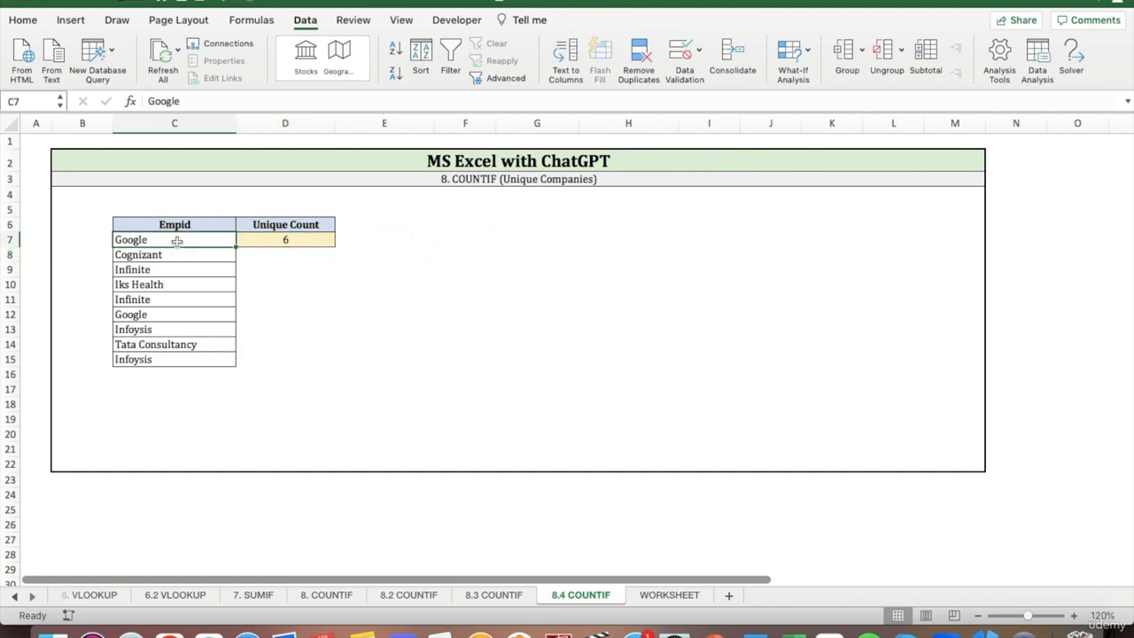
click(174, 255)
click(172, 270)
click(173, 285)
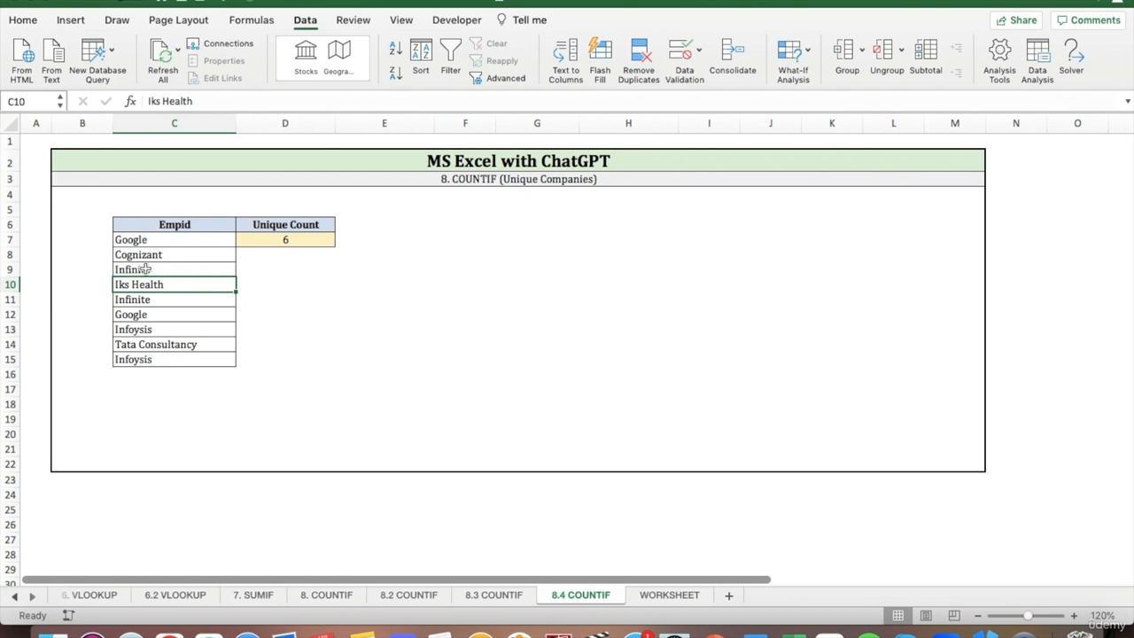
click(152, 331)
click(154, 344)
click(153, 318)
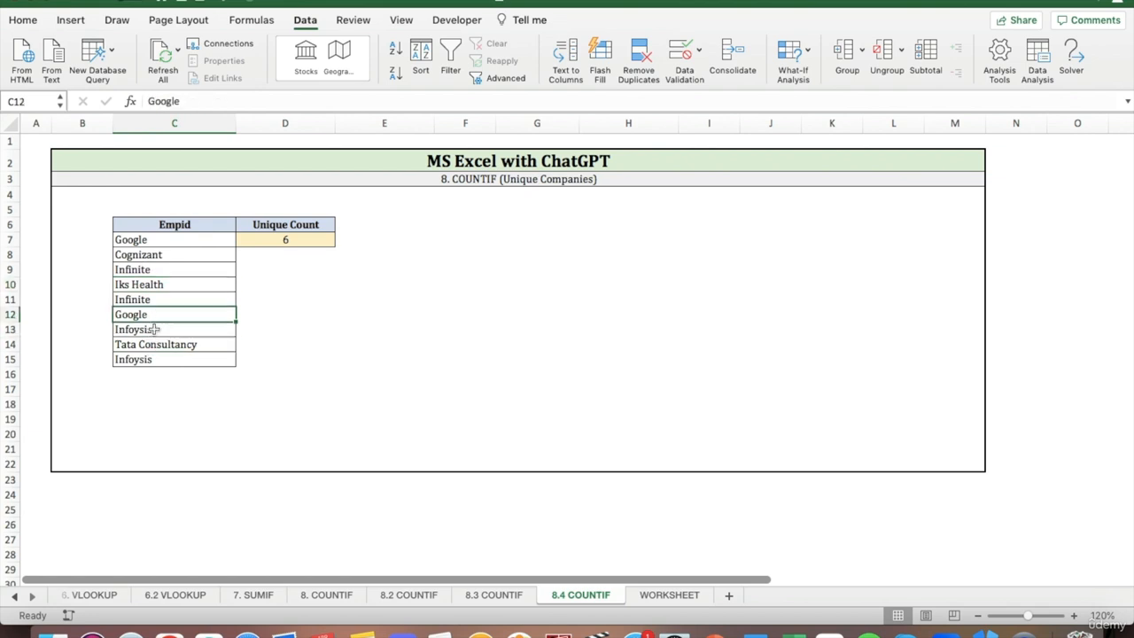
click(160, 358)
Highlight the repeated Google entry in C12 and the repeated Infoysis entry in C15 with yellow fill.
click(177, 317)
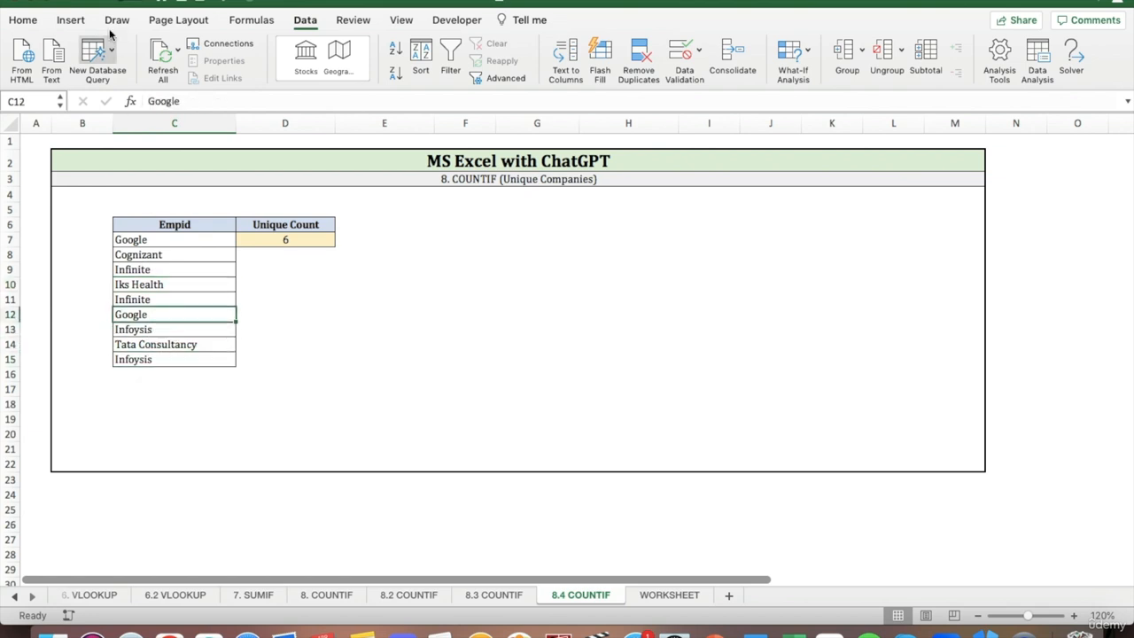
click(23, 20)
click(225, 73)
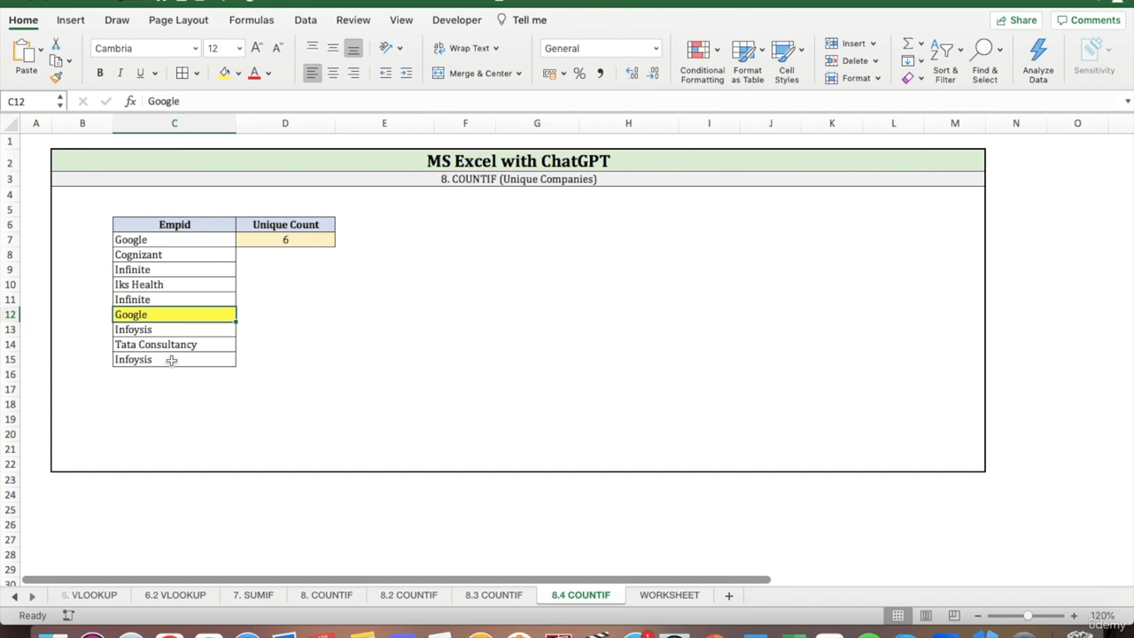
click(172, 358)
click(226, 74)
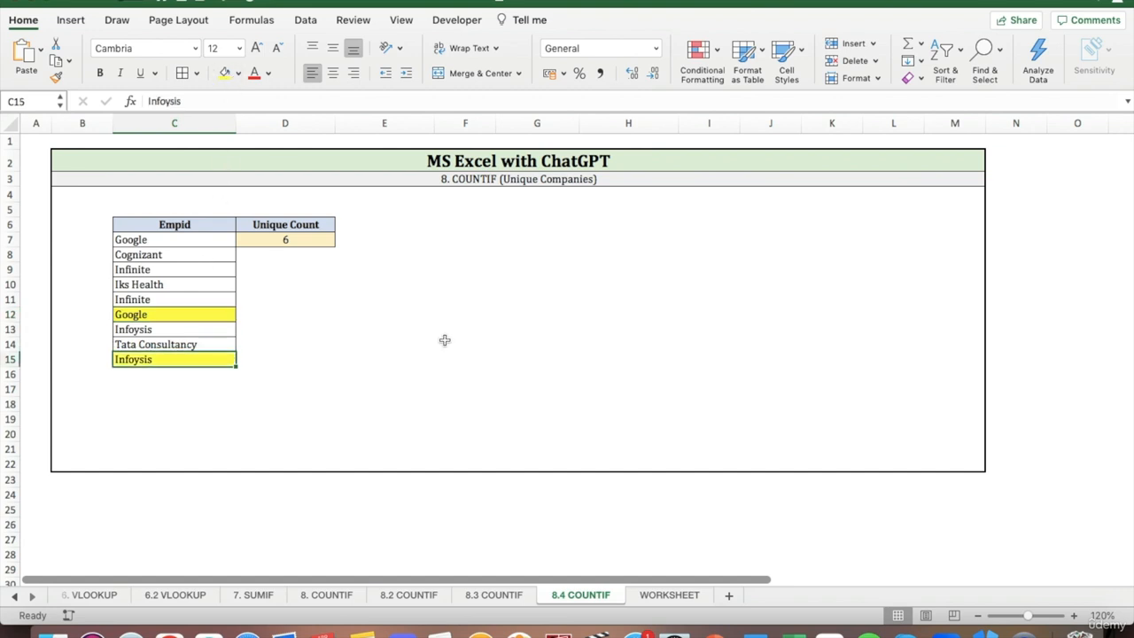
click(443, 334)
click(430, 317)
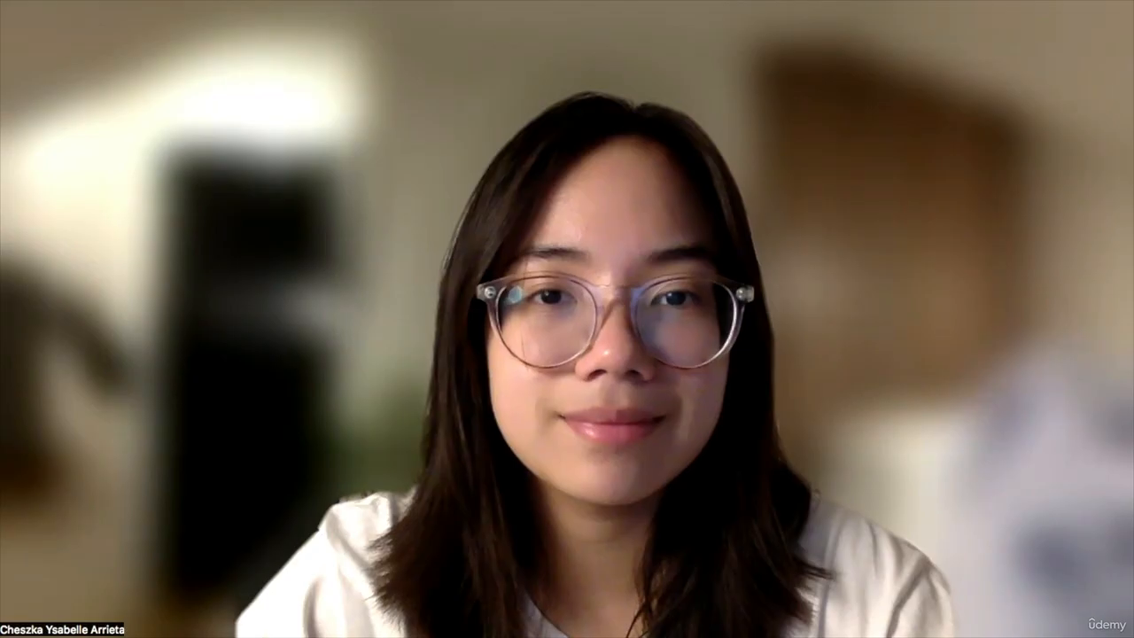